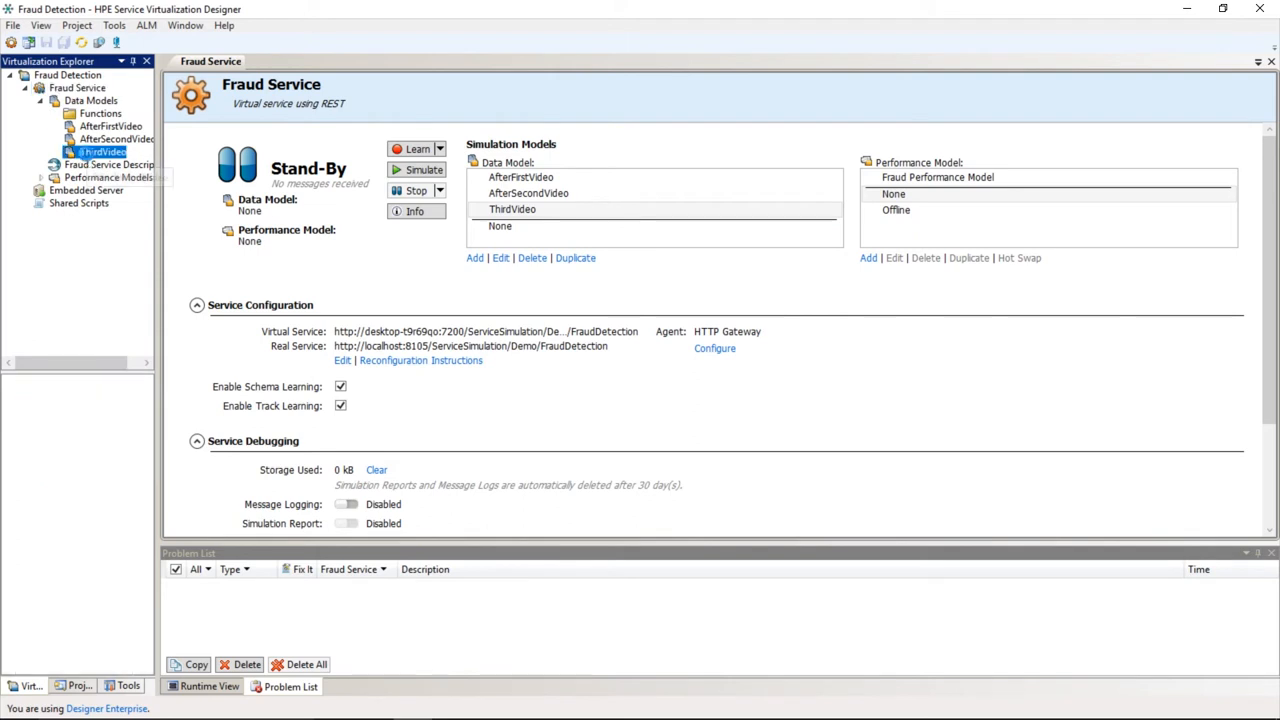
# Open the Default Response rule of the ThirdVideo data model and examine its response fields
pyautogui.click(420, 326)
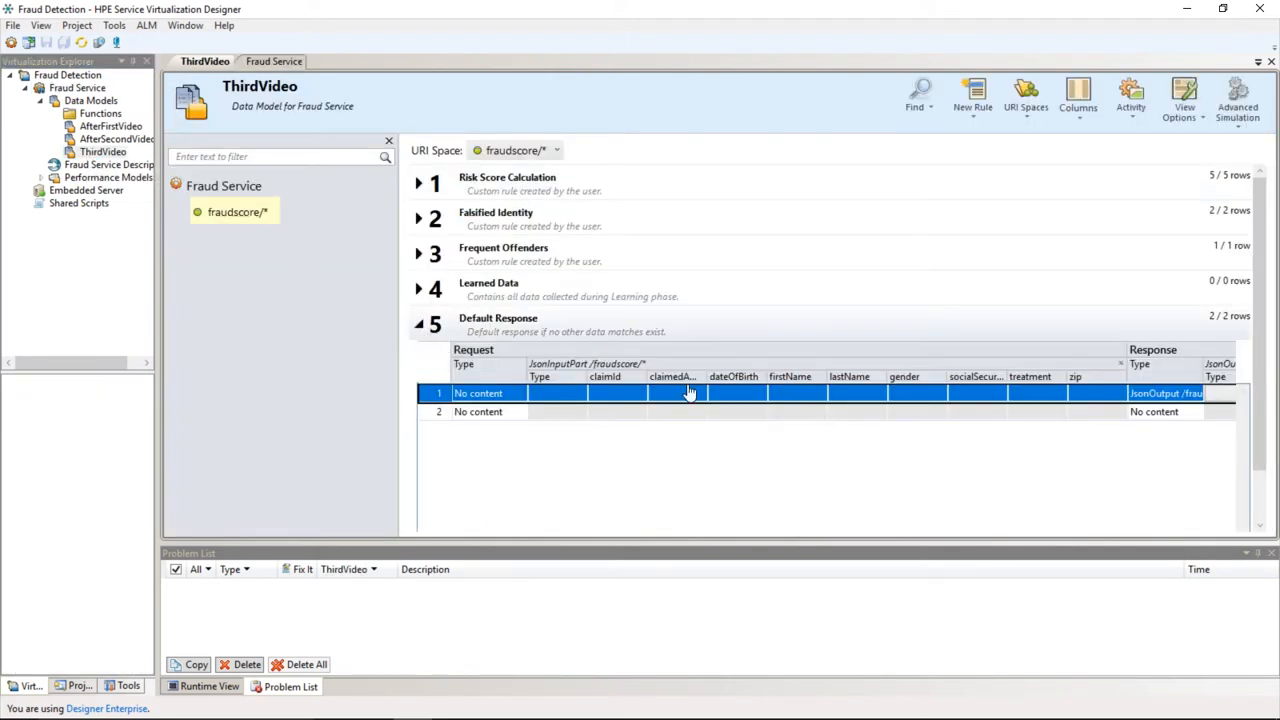
pyautogui.moveTo(1259, 400); pyautogui.dragTo(1217, 493)
pyautogui.moveTo(955, 517); pyautogui.dragTo(1254, 504)
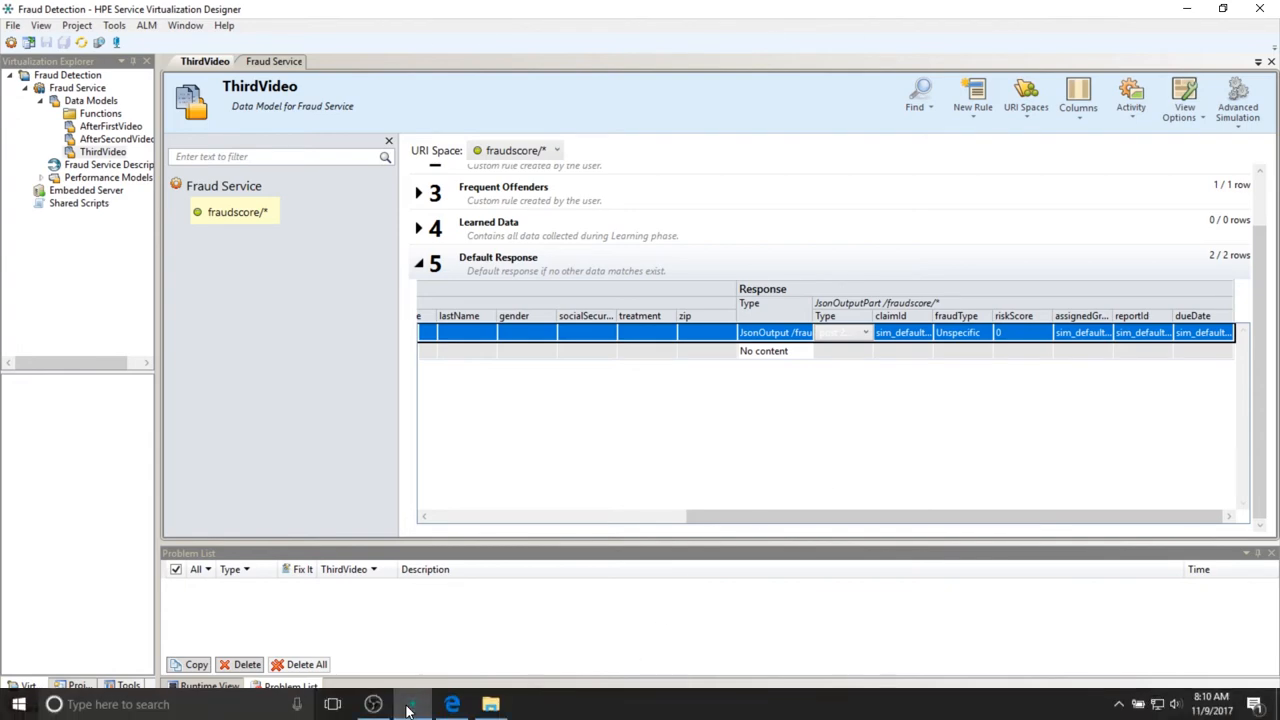
# Switch to readme.pdf in the Edge browser and read the requirements for assignedGroupId, reportId and dueDate
pyautogui.click(452, 704)
pyautogui.scroll(-1, 545, 485)
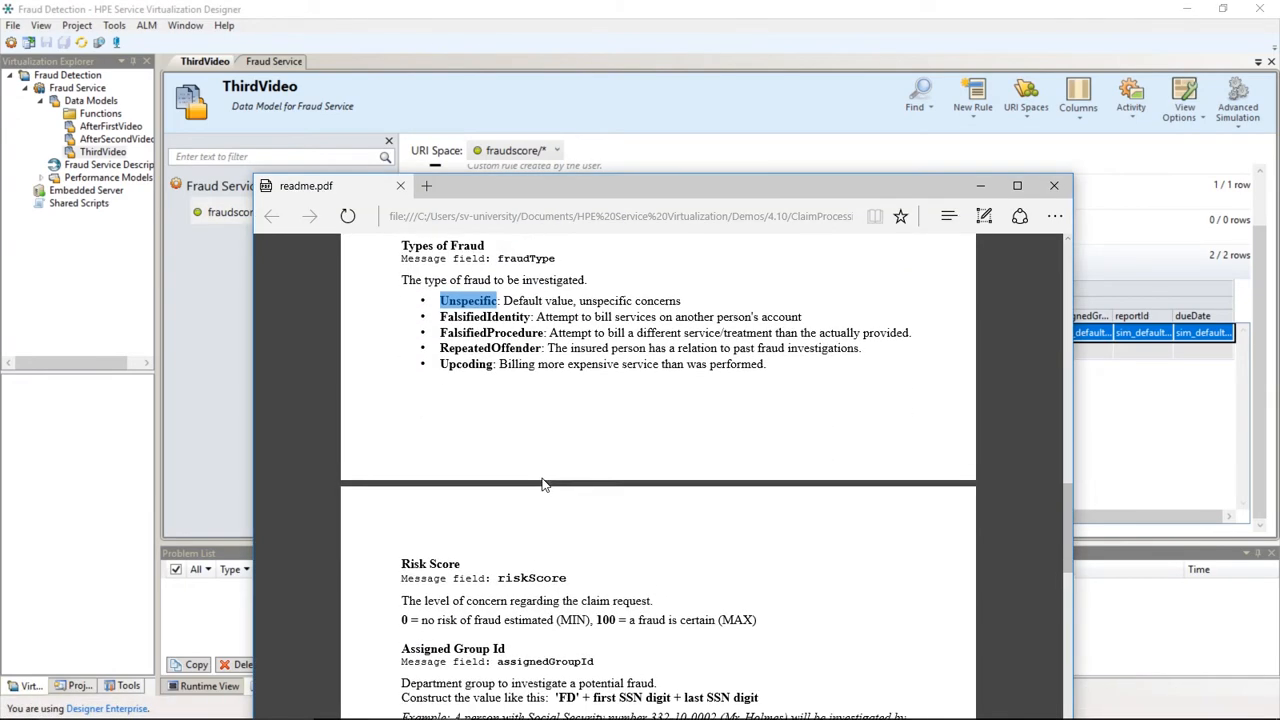
pyautogui.scroll(-4, 545, 485)
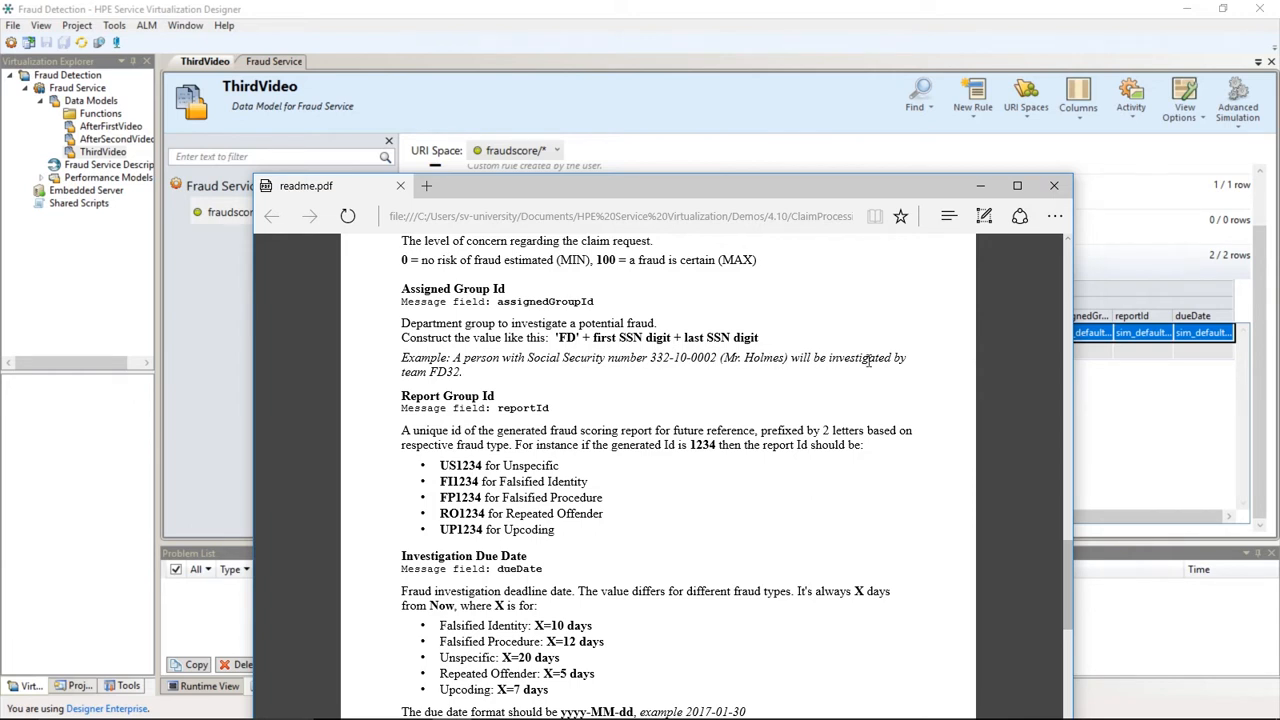
pyautogui.moveTo(427, 372); pyautogui.dragTo(474, 372)
pyautogui.click(501, 377)
pyautogui.scroll(-1, 512, 376)
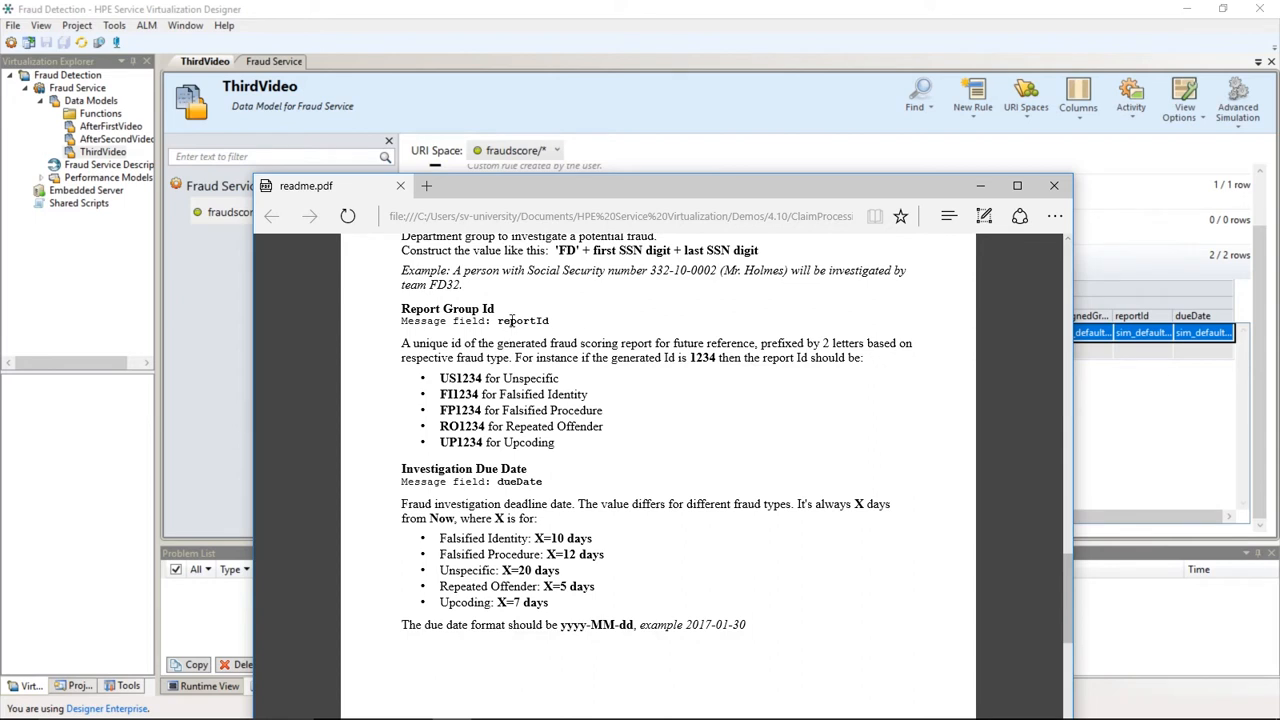
pyautogui.doubleClick(512, 320)
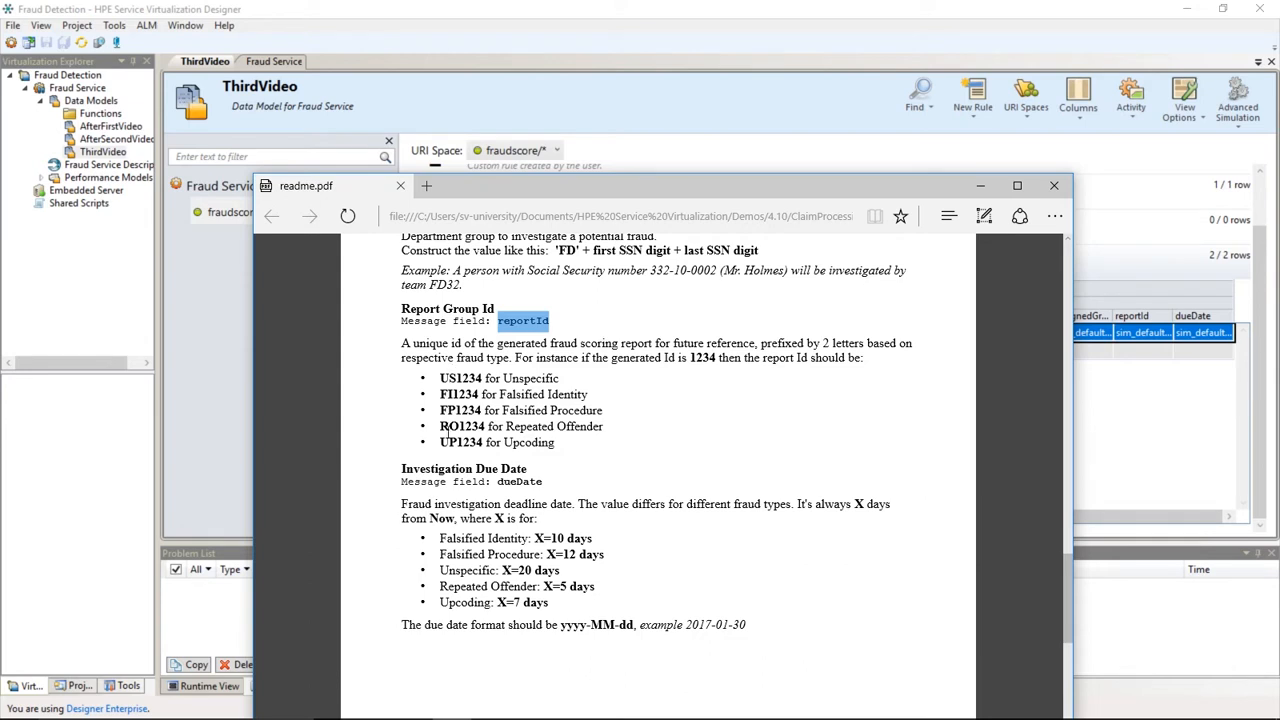
pyautogui.click(620, 395)
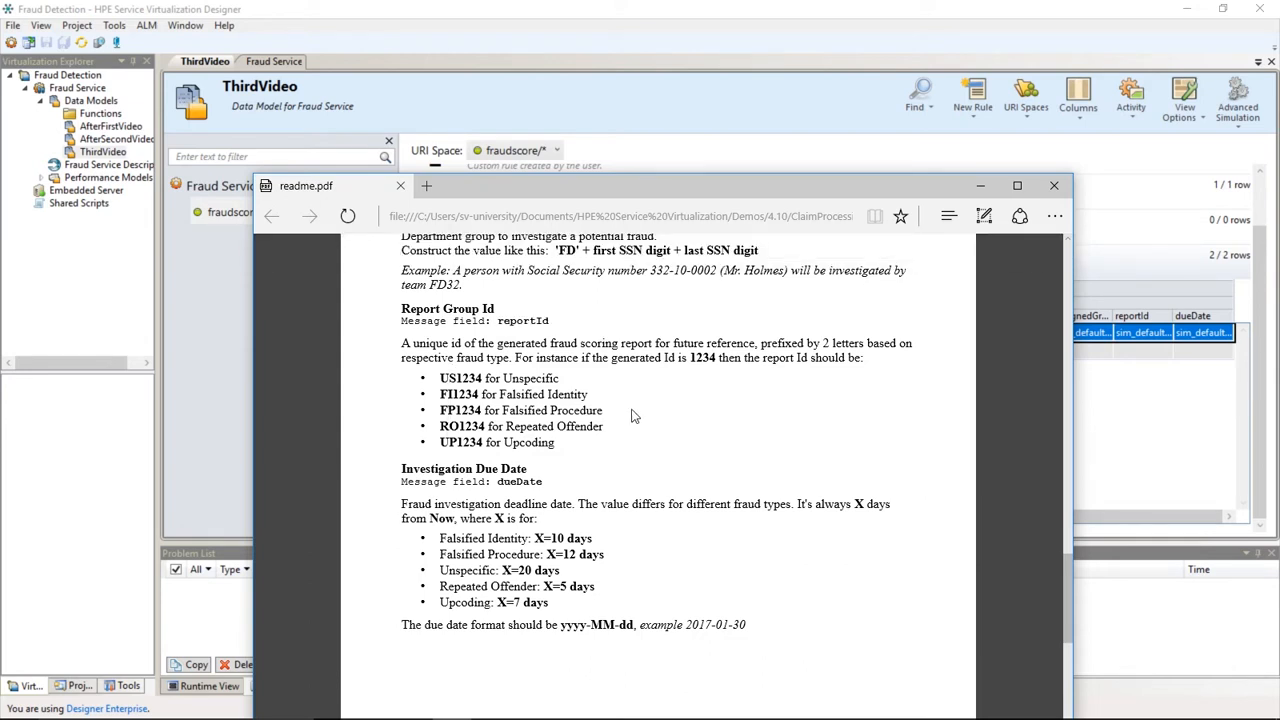
pyautogui.scroll(-1, 632, 416)
pyautogui.doubleClick(512, 394)
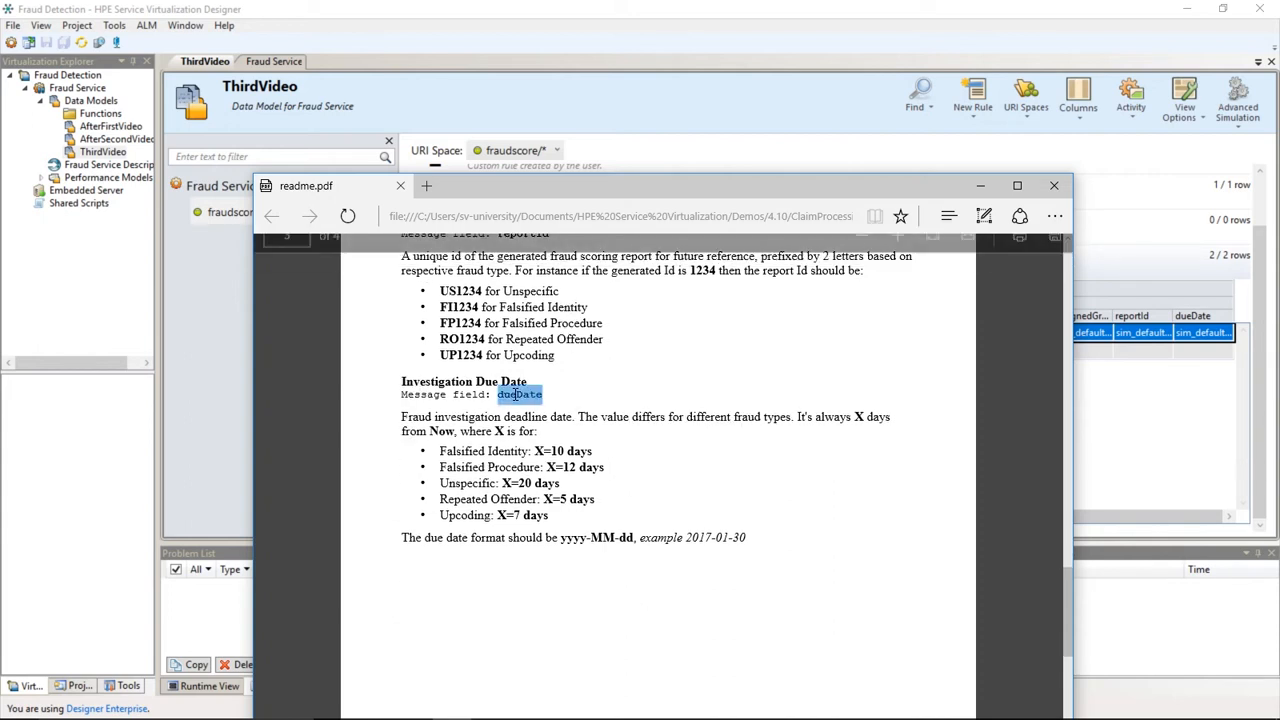
pyautogui.click(628, 398)
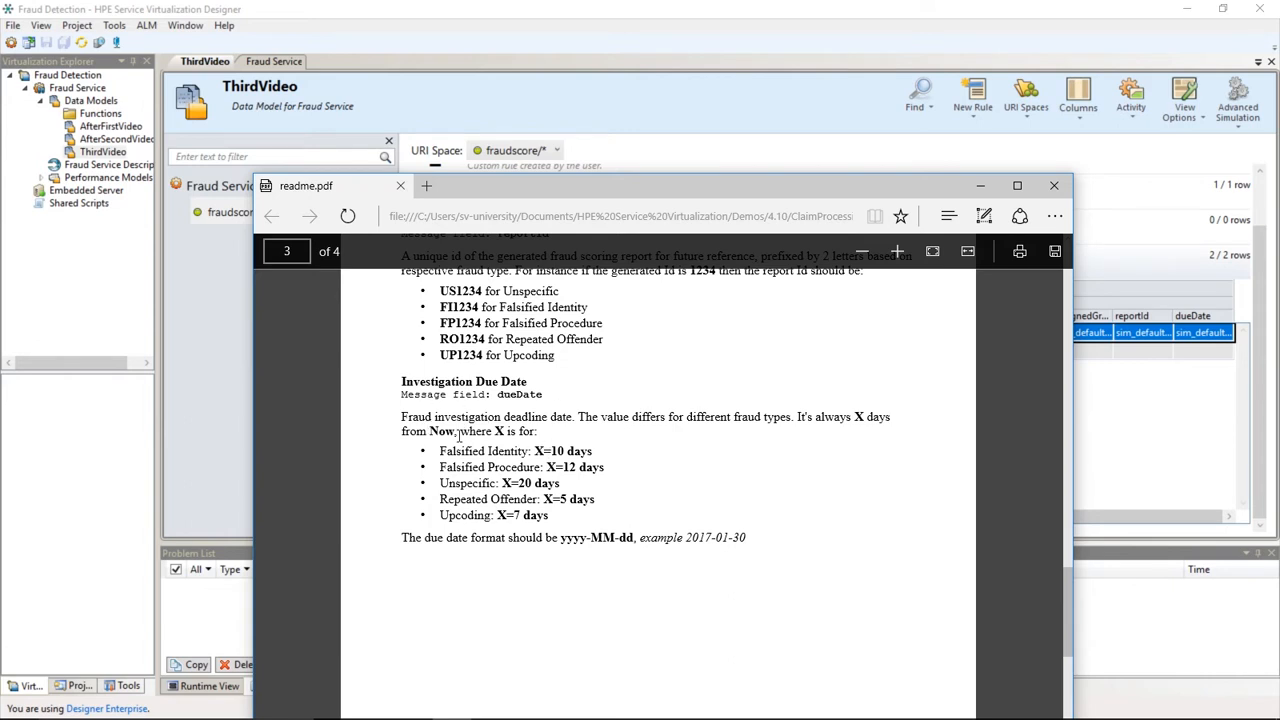
# Return to Service Virtualization Designer, collapse Default Response, and rename the Risk Score Calculation rule as Response Post Processing
pyautogui.click(1141, 440)
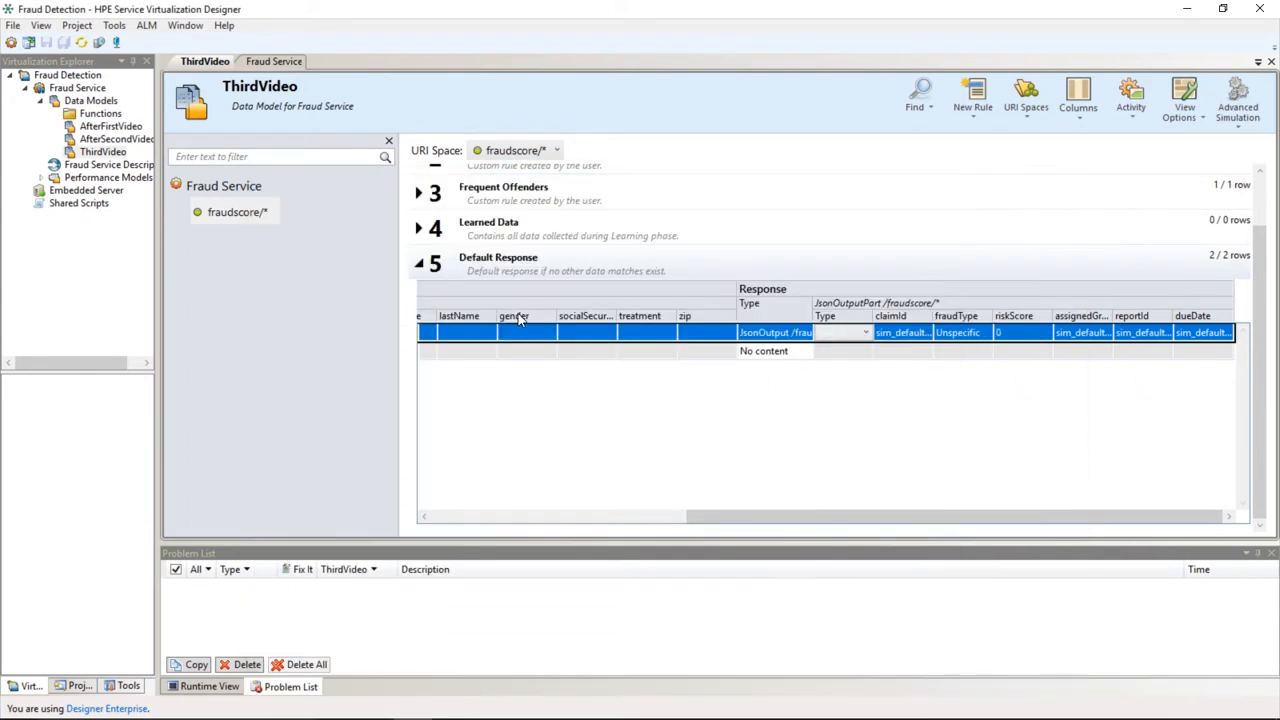
pyautogui.click(418, 272)
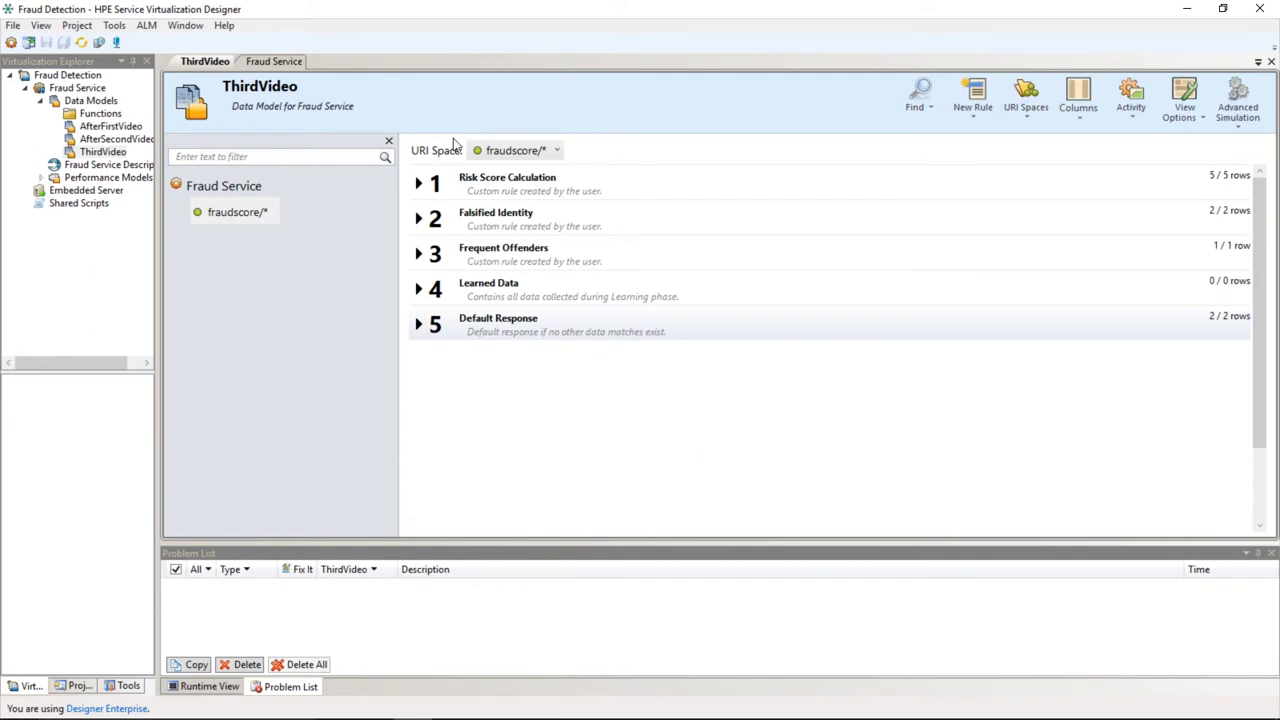
pyautogui.click(419, 184)
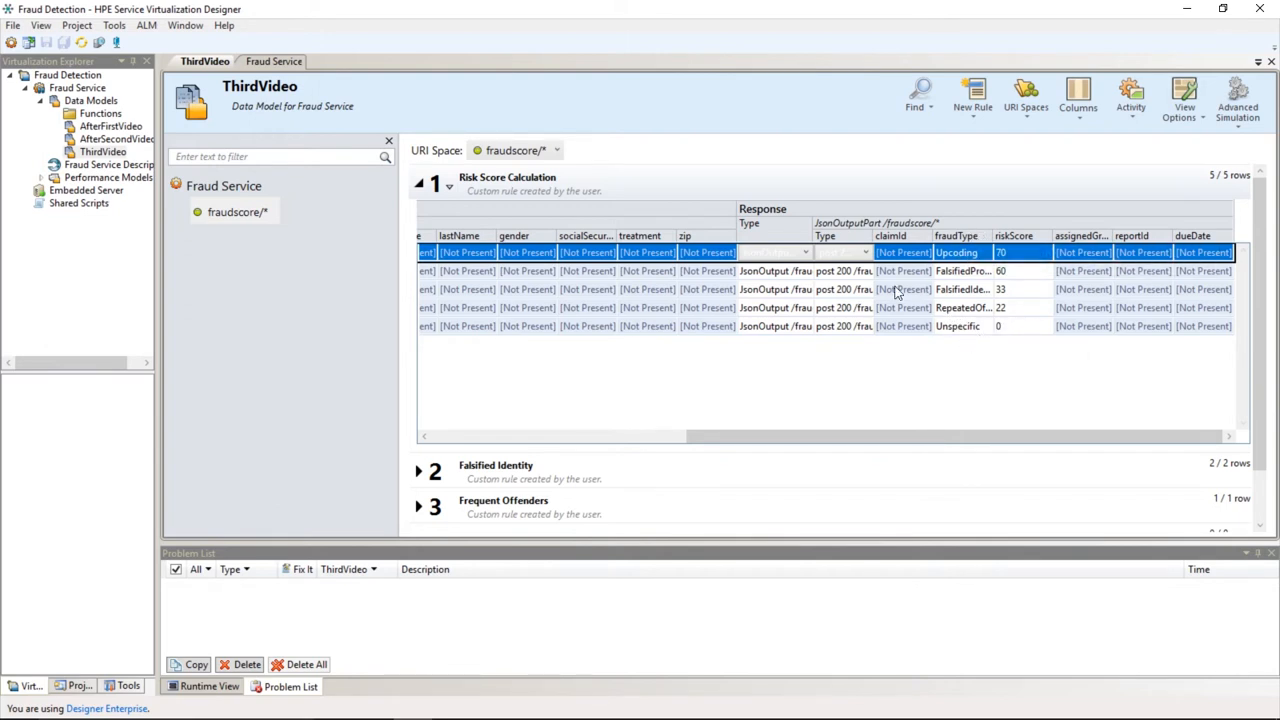
pyautogui.click(514, 177)
pyautogui.write('Response Post Processing')
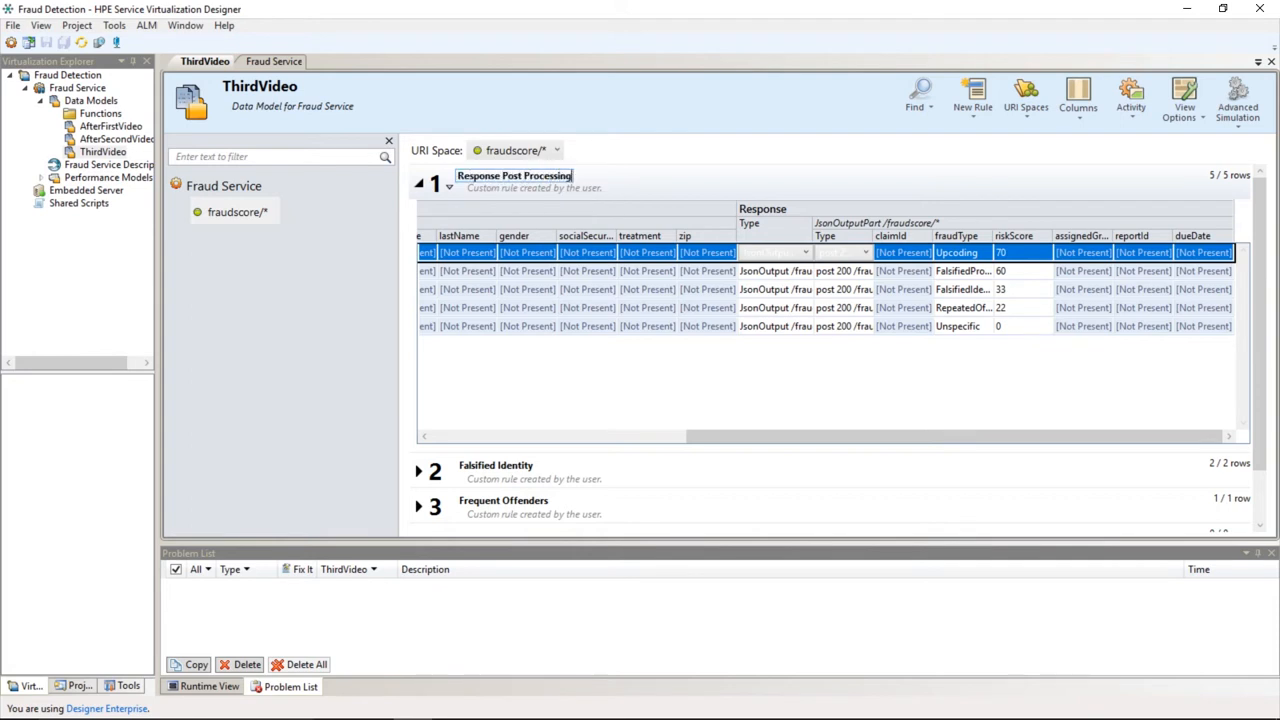
pyautogui.press('Return')
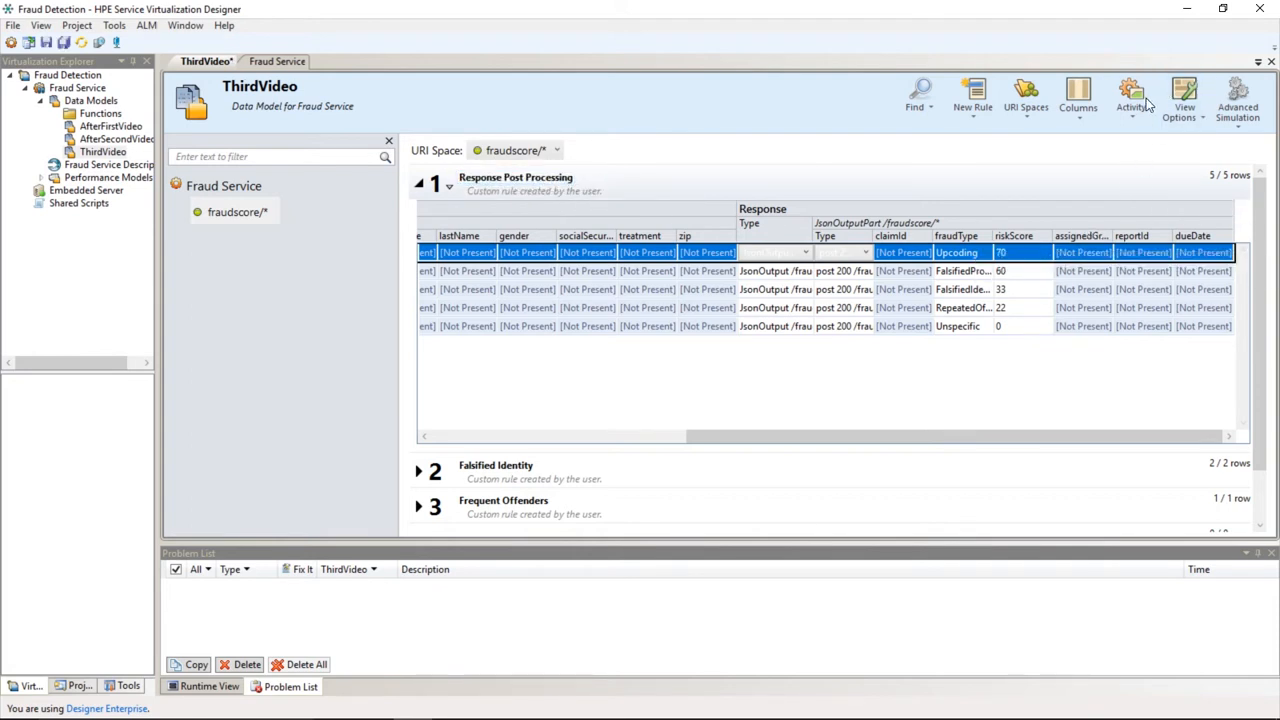
# Show the rule's function row and apply the Substring function to assignedGroupId, with socialSecurityNumber as its source
pyautogui.click(1188, 115)
pyautogui.click(1172, 148)
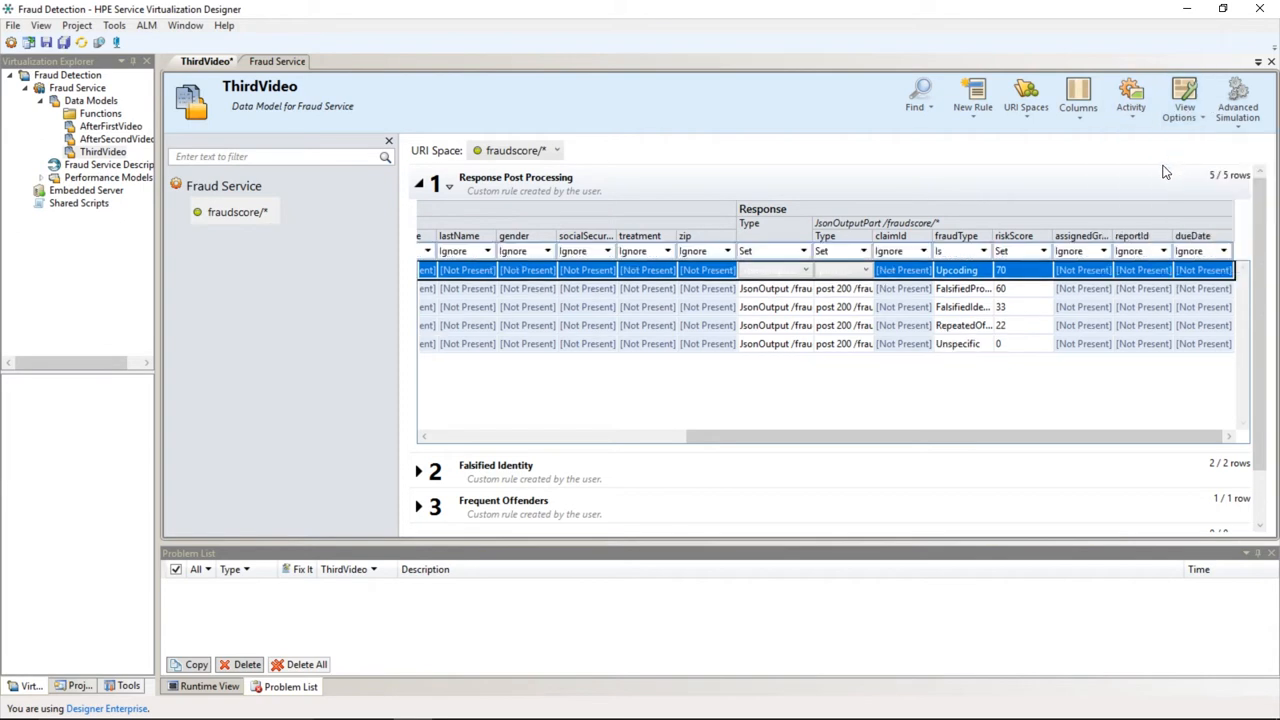
pyautogui.click(1103, 252)
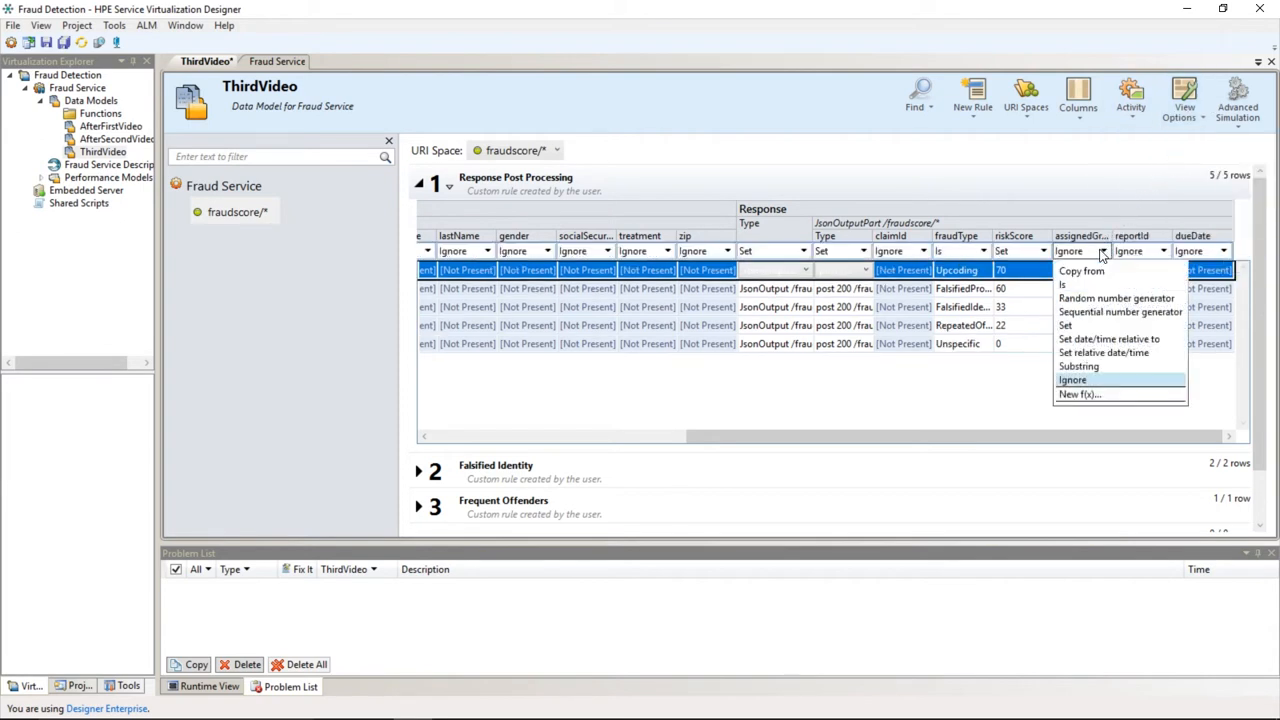
pyautogui.click(1098, 367)
pyautogui.click(750, 420)
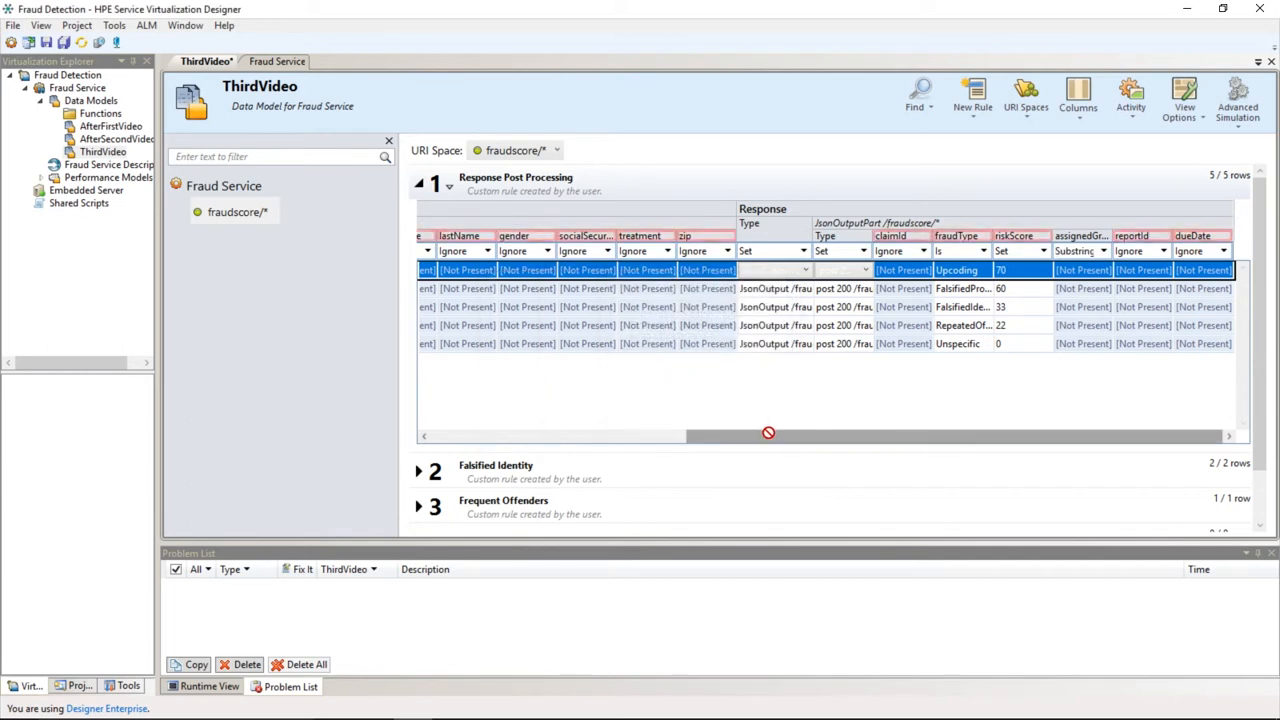
pyautogui.moveTo(700, 437); pyautogui.dragTo(628, 437)
pyautogui.click(697, 236)
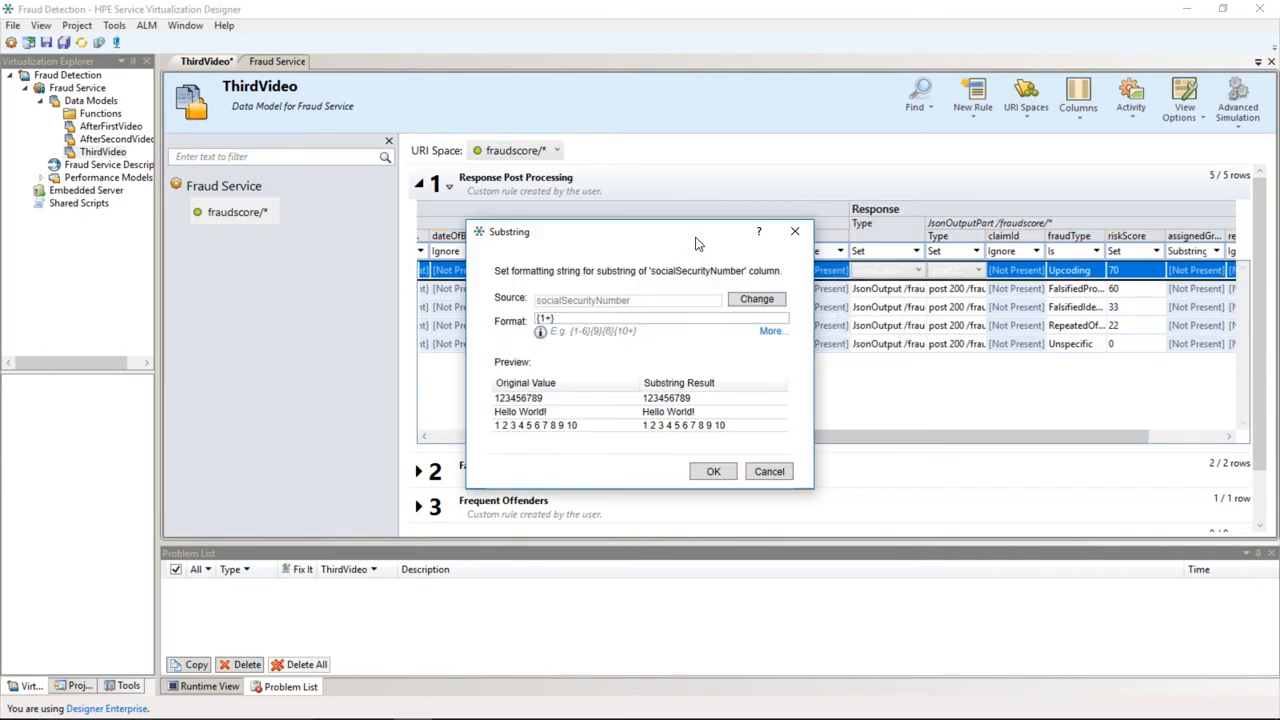
# Set the substring format to FD{1}{11} and accept it
pyautogui.moveTo(618, 321); pyautogui.dragTo(469, 323)
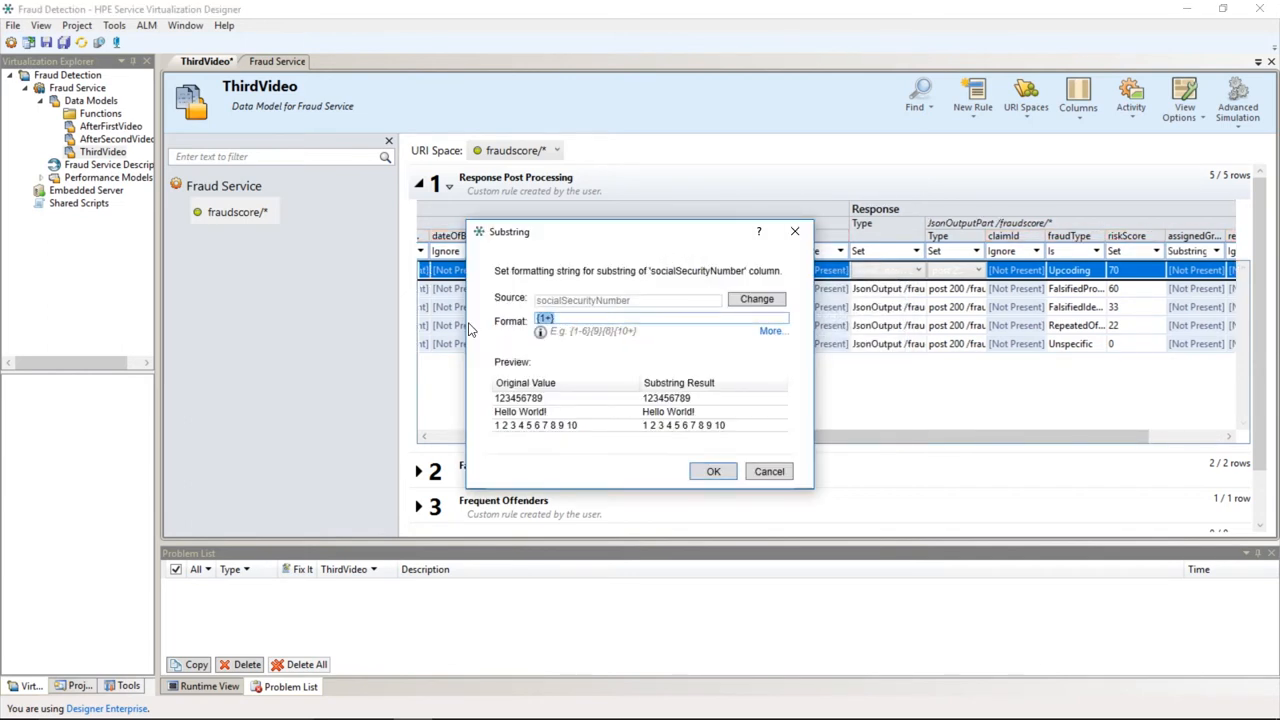
pyautogui.write('{1}')
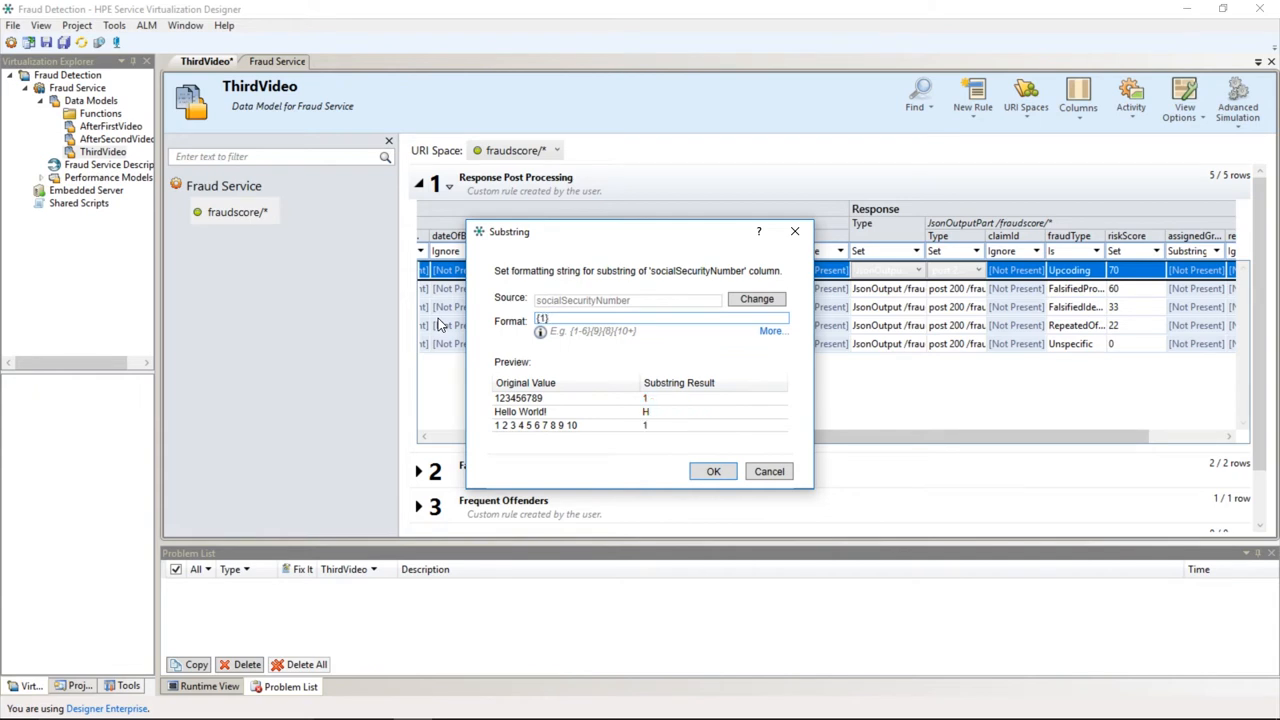
pyautogui.write('{11}')
pyautogui.press('Home')
pyautogui.write('FD')
pyautogui.click(716, 472)
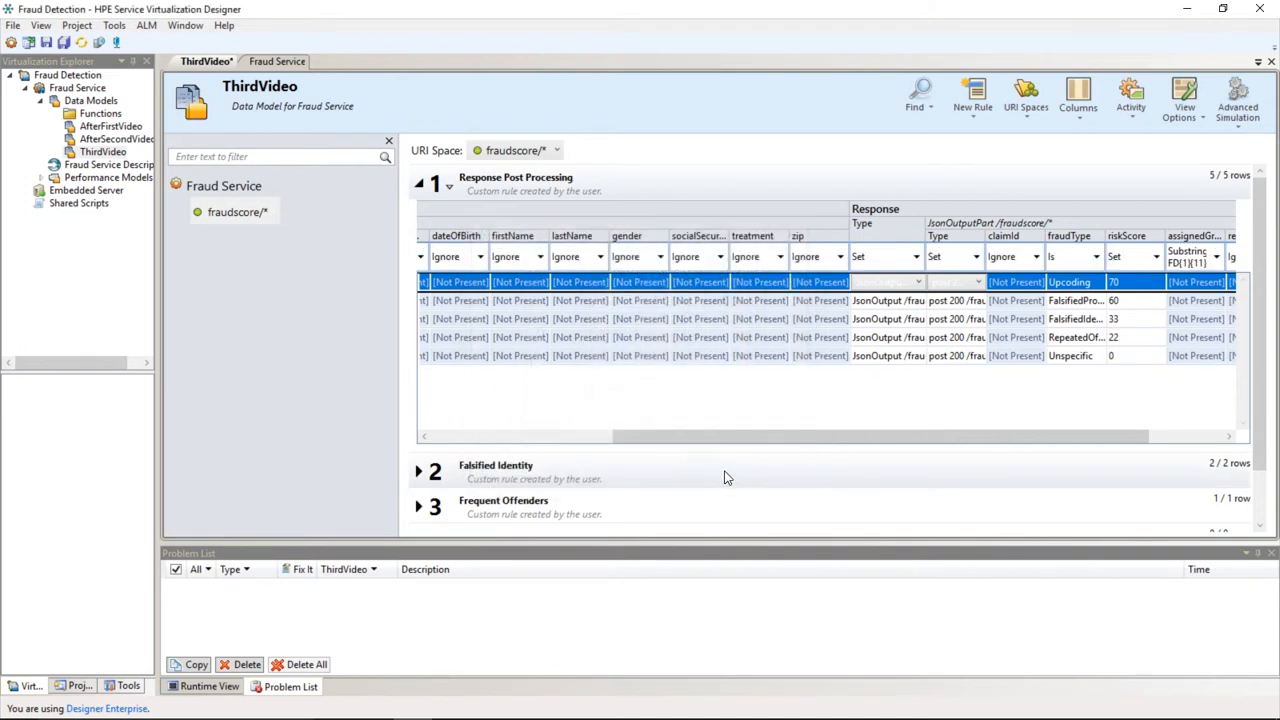
# Set the reportId column's function to Sequential number generator
pyautogui.moveTo(828, 438); pyautogui.dragTo(905, 437)
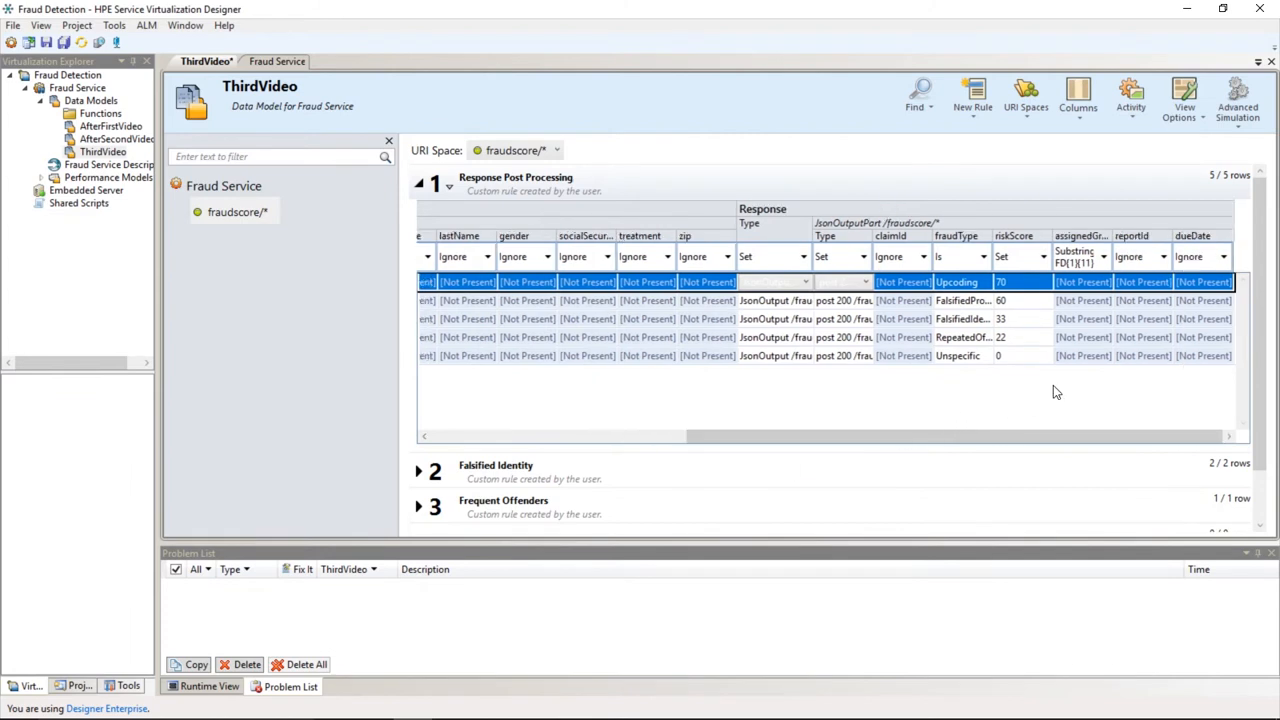
pyautogui.click(1145, 258)
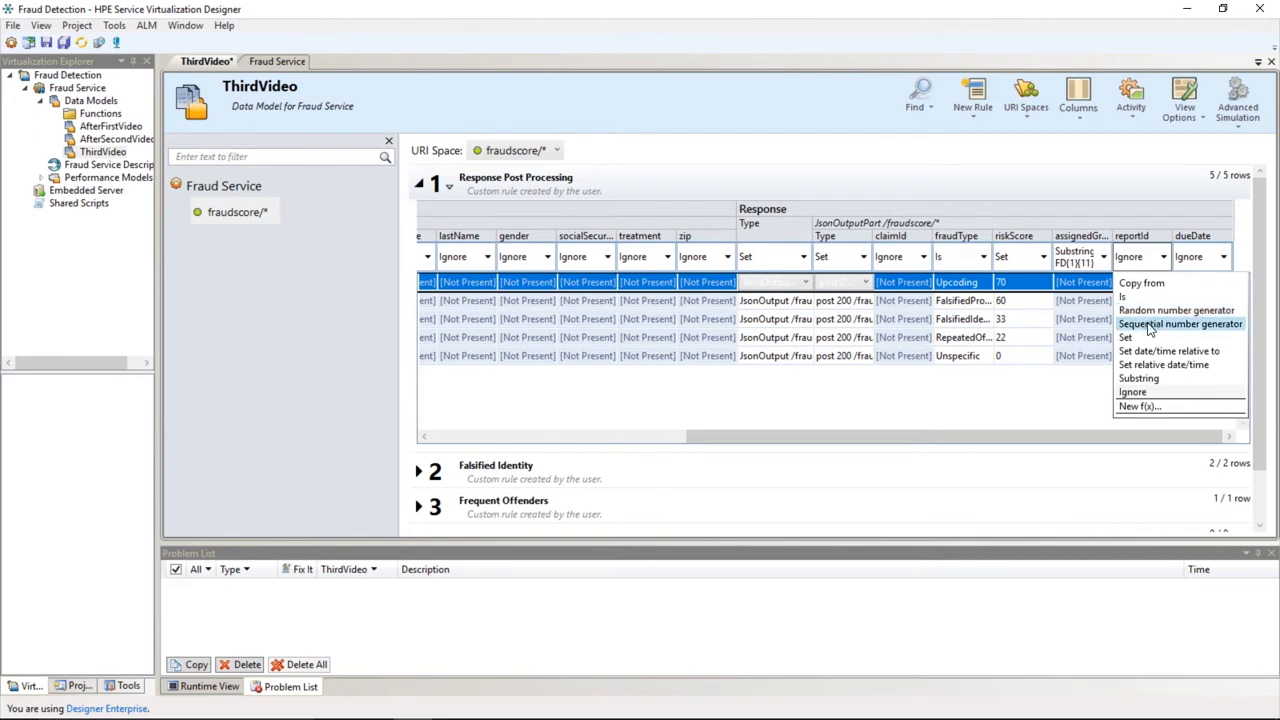
pyautogui.click(1148, 325)
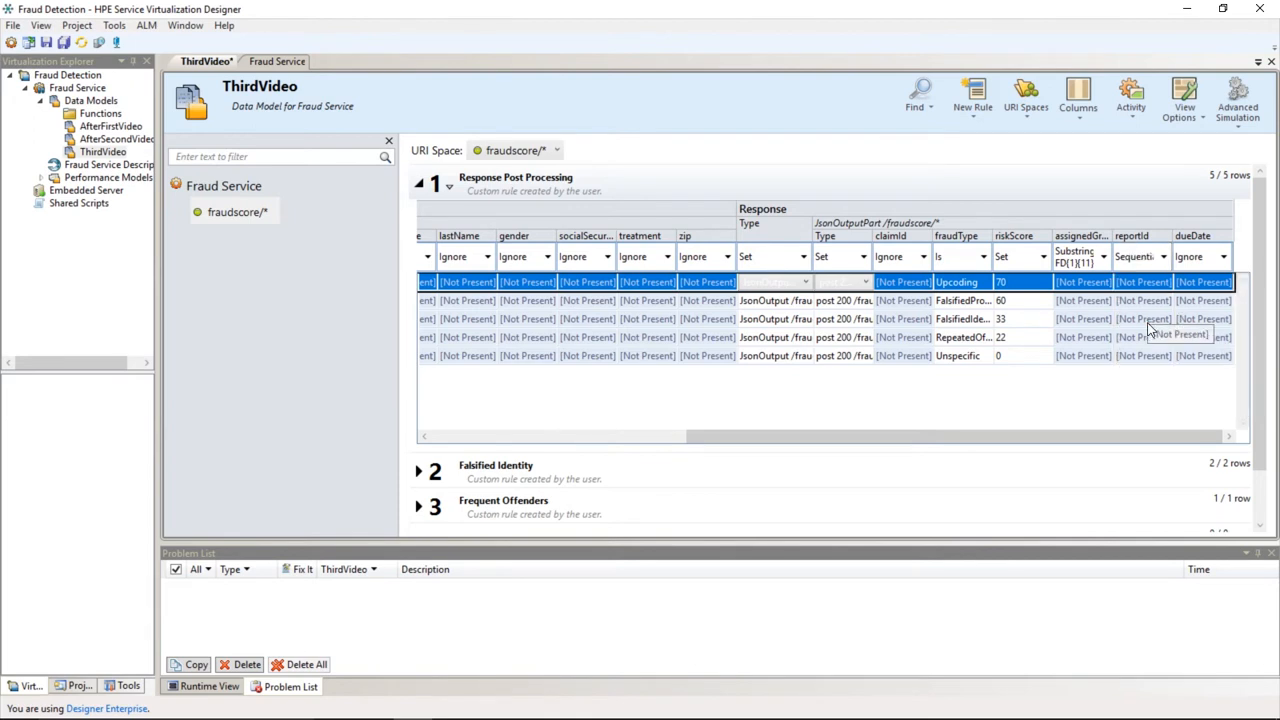
# Consult the Sequence Generator Cheatsheet PDF and set the Unspecific row's reportId to 0;1;US#DDDD# in the data model
pyautogui.hotkey('alt', 'Tab')
pyautogui.hotkey('alt', 'Tab')
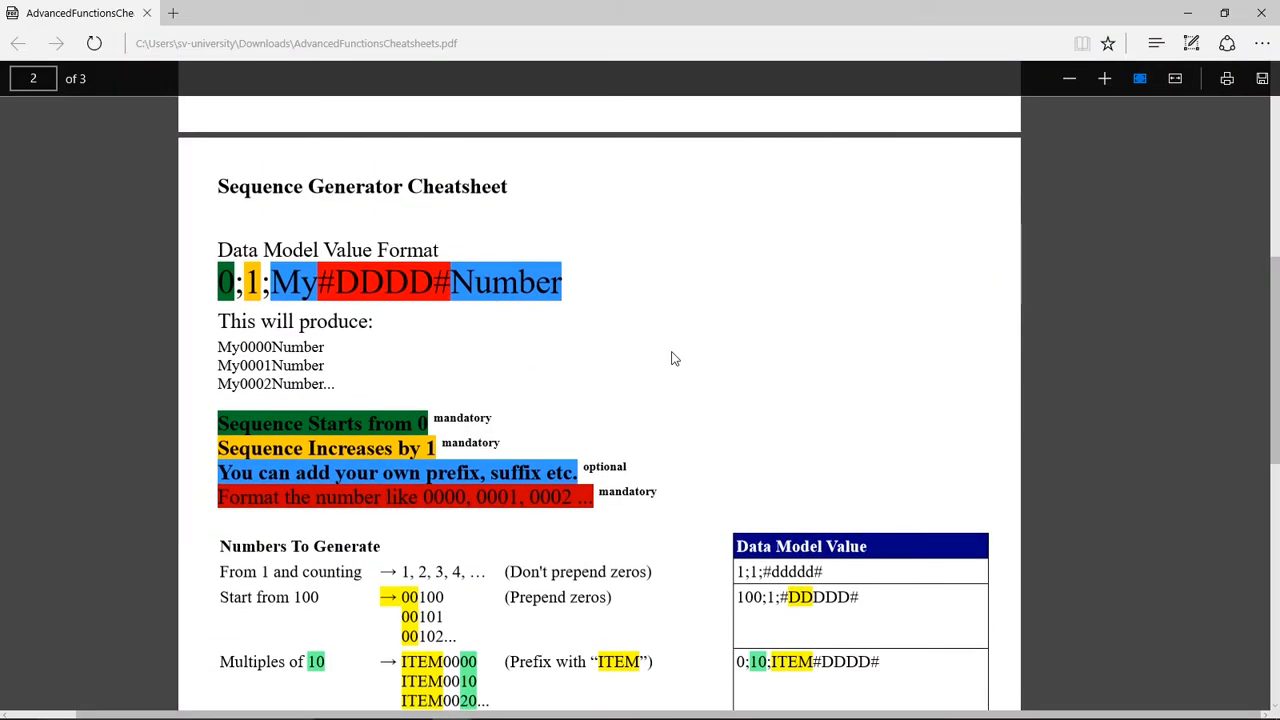
pyautogui.scroll(-1, 674, 359)
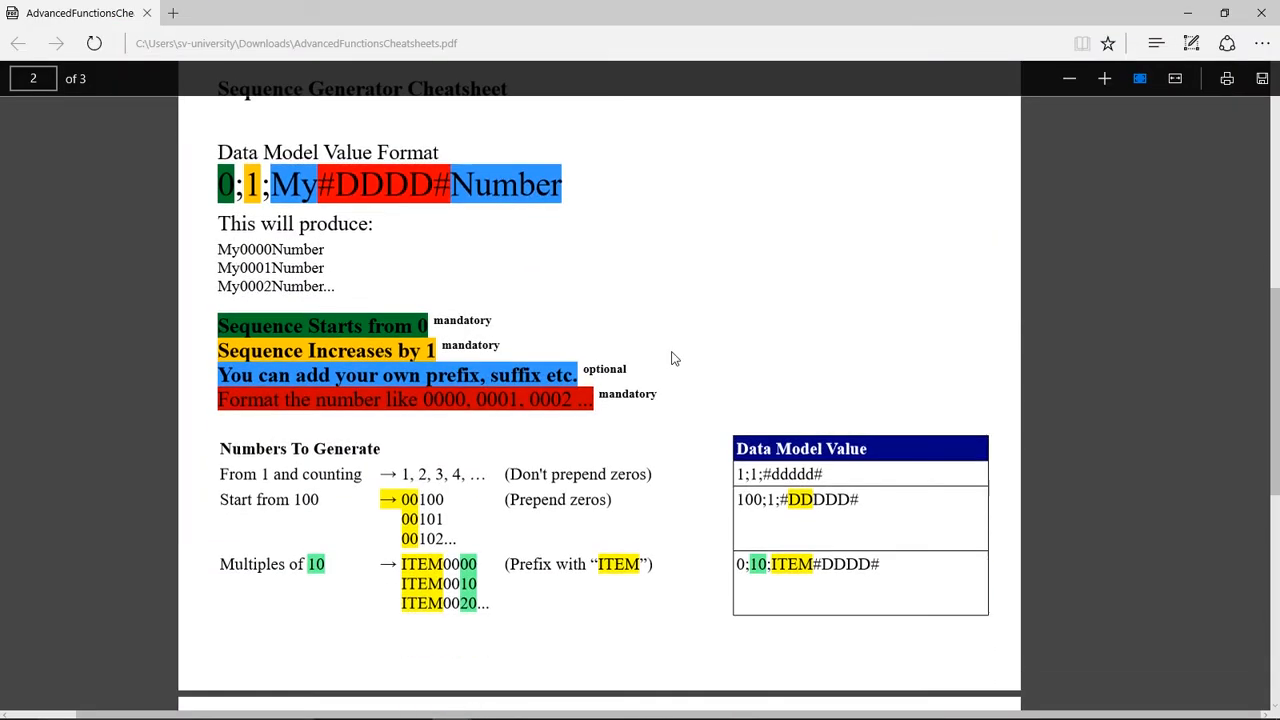
pyautogui.scroll(1, 674, 359)
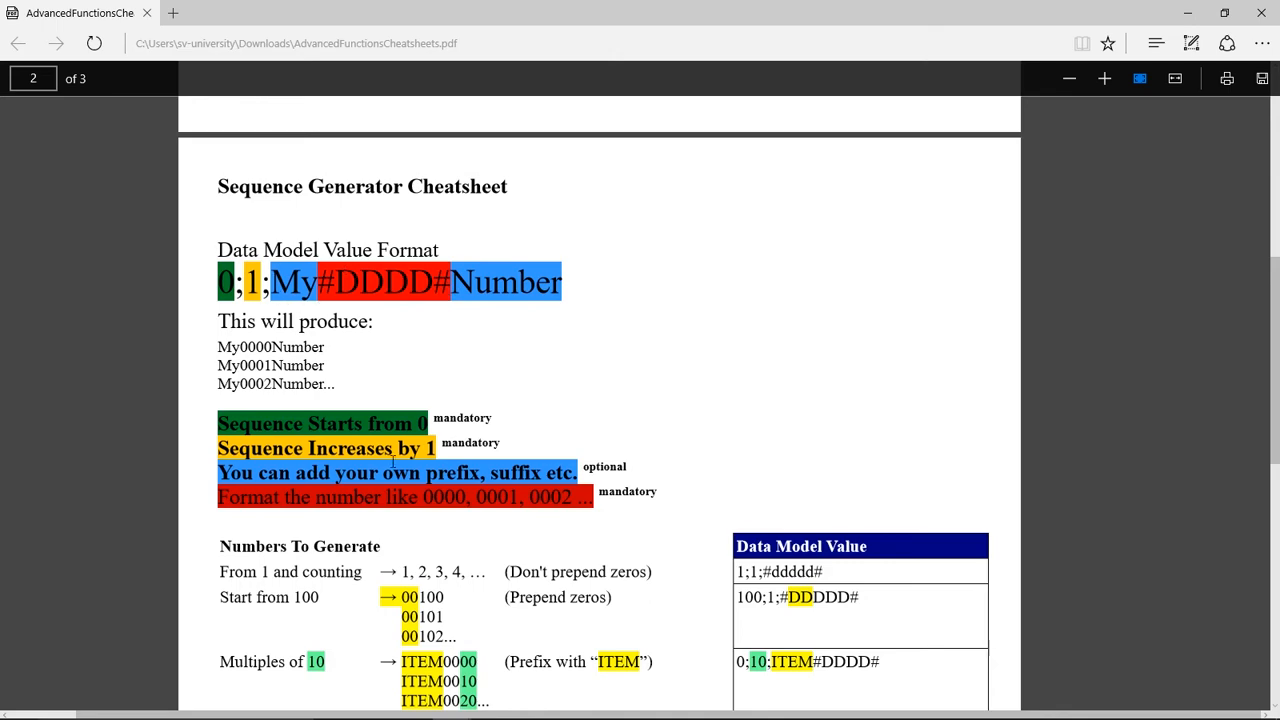
pyautogui.hotkey('alt', 'Tab')
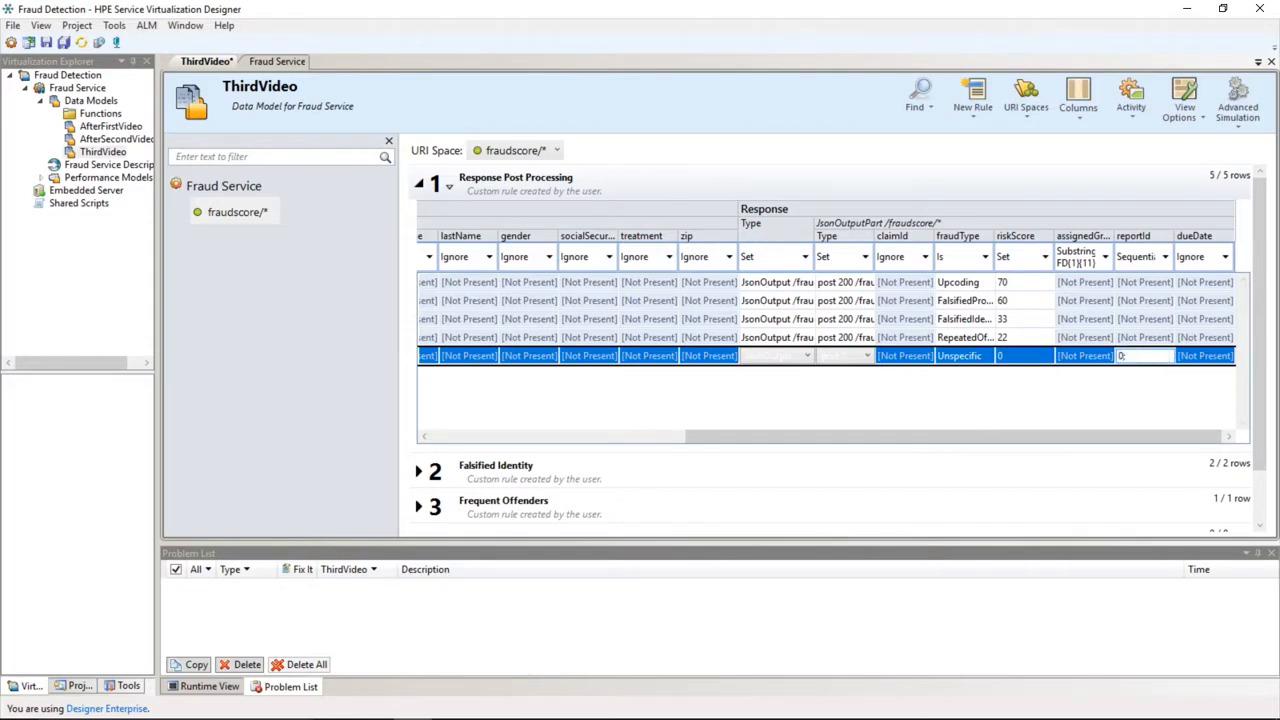
pyautogui.write(';US#DDDD#')
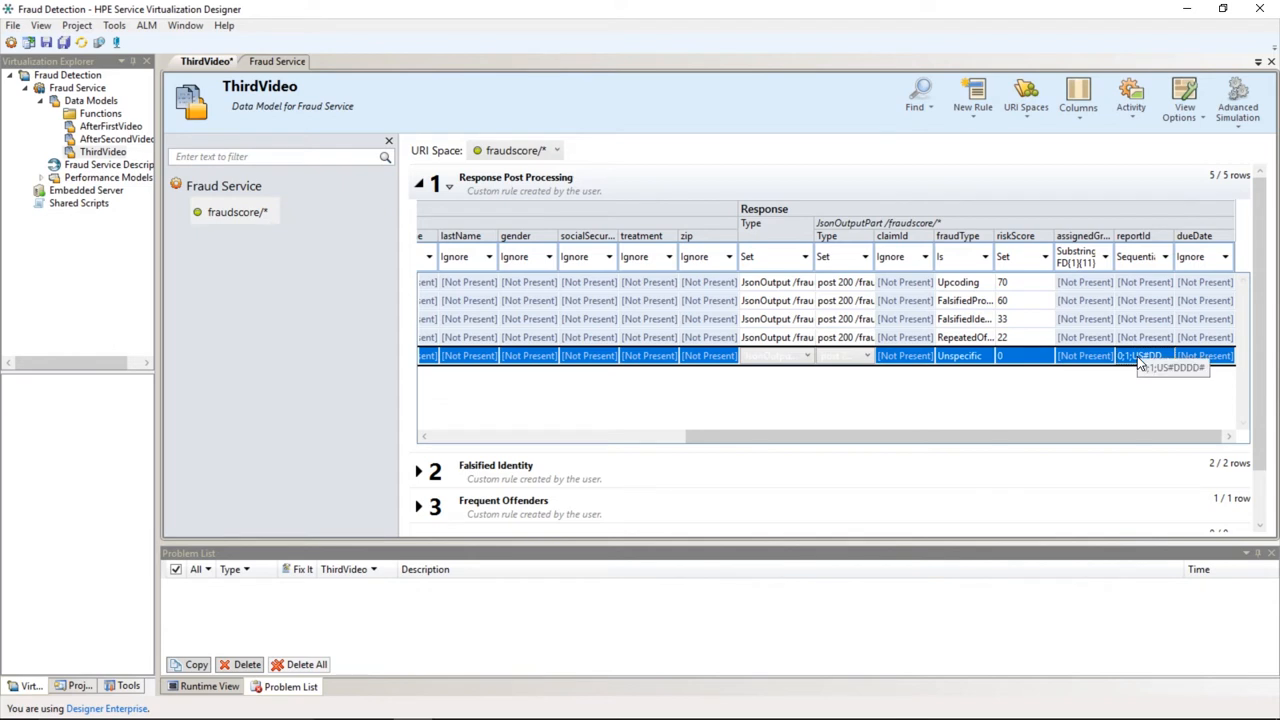
# Set the reportId of the FalsifiedIdentity row to 0;1;FI#DDDD#
pyautogui.click(1144, 320)
pyautogui.click(1144, 321)
pyautogui.doubleClick(1144, 320)
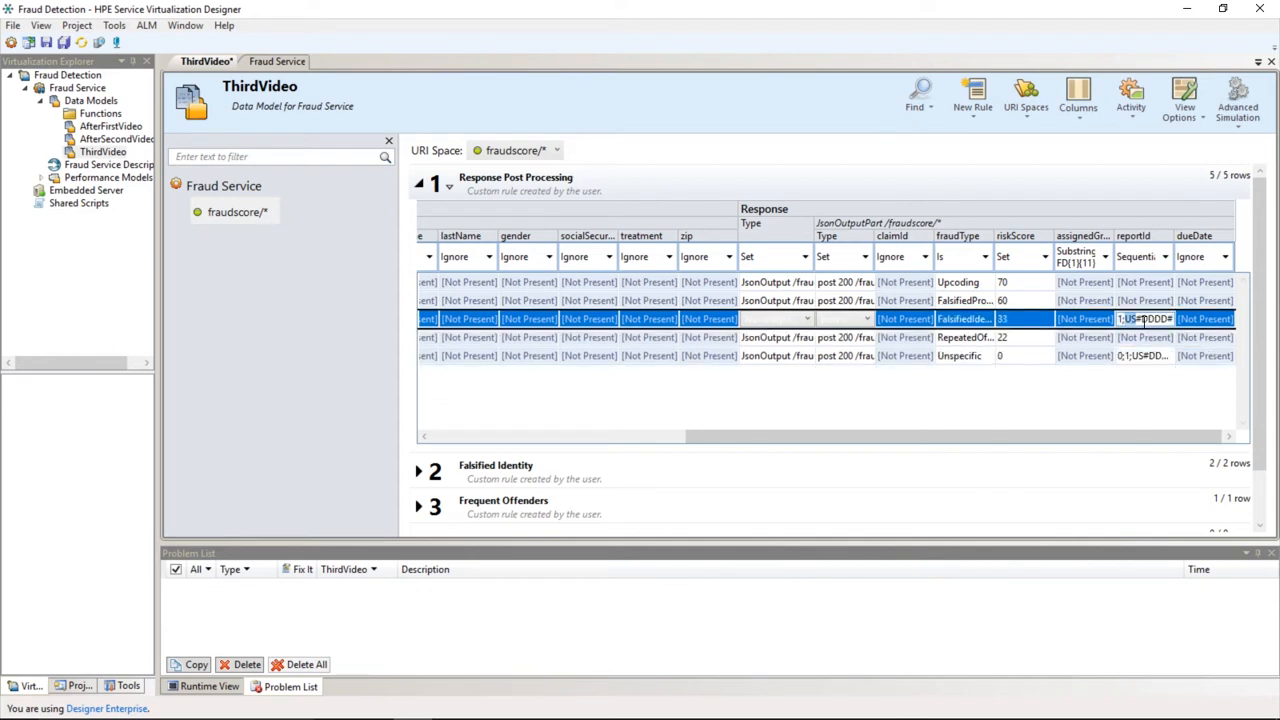
pyautogui.write('FI')
pyautogui.press('Return')
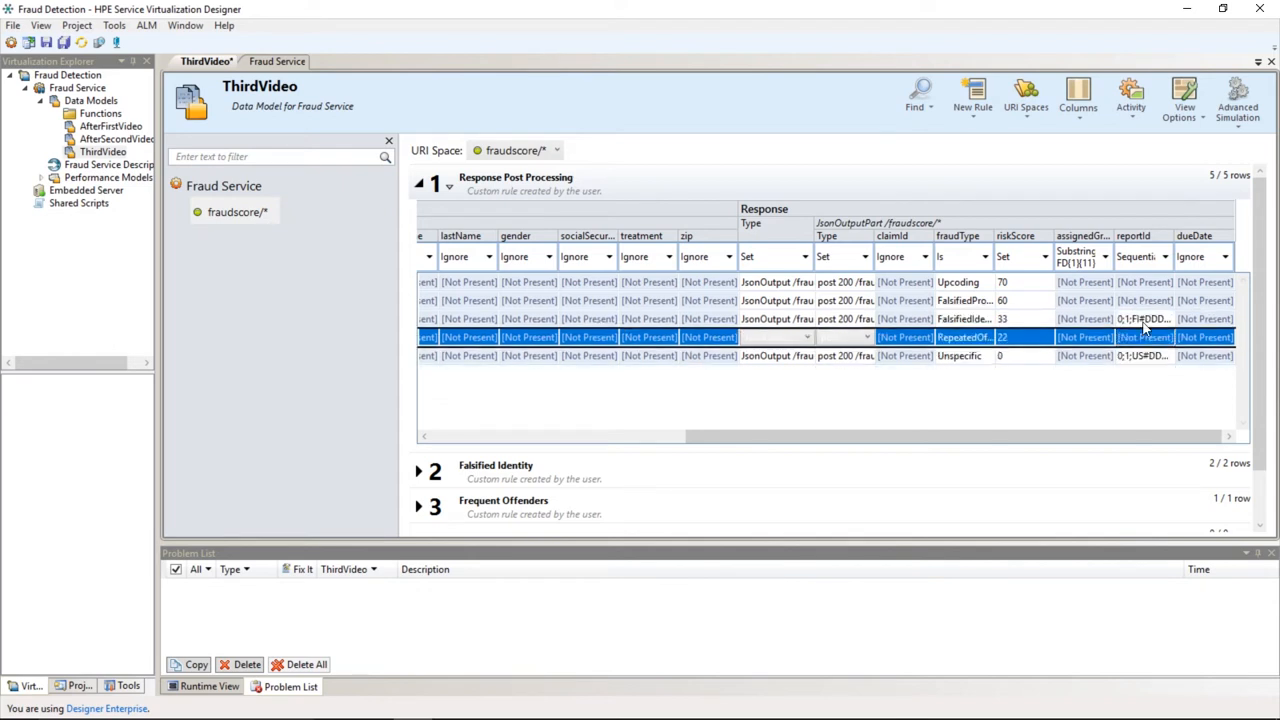
pyautogui.click(1144, 320)
# Set the reportId of the Upcoding row to 0;1;UP#DDDD#
pyautogui.doubleClick(1143, 283)
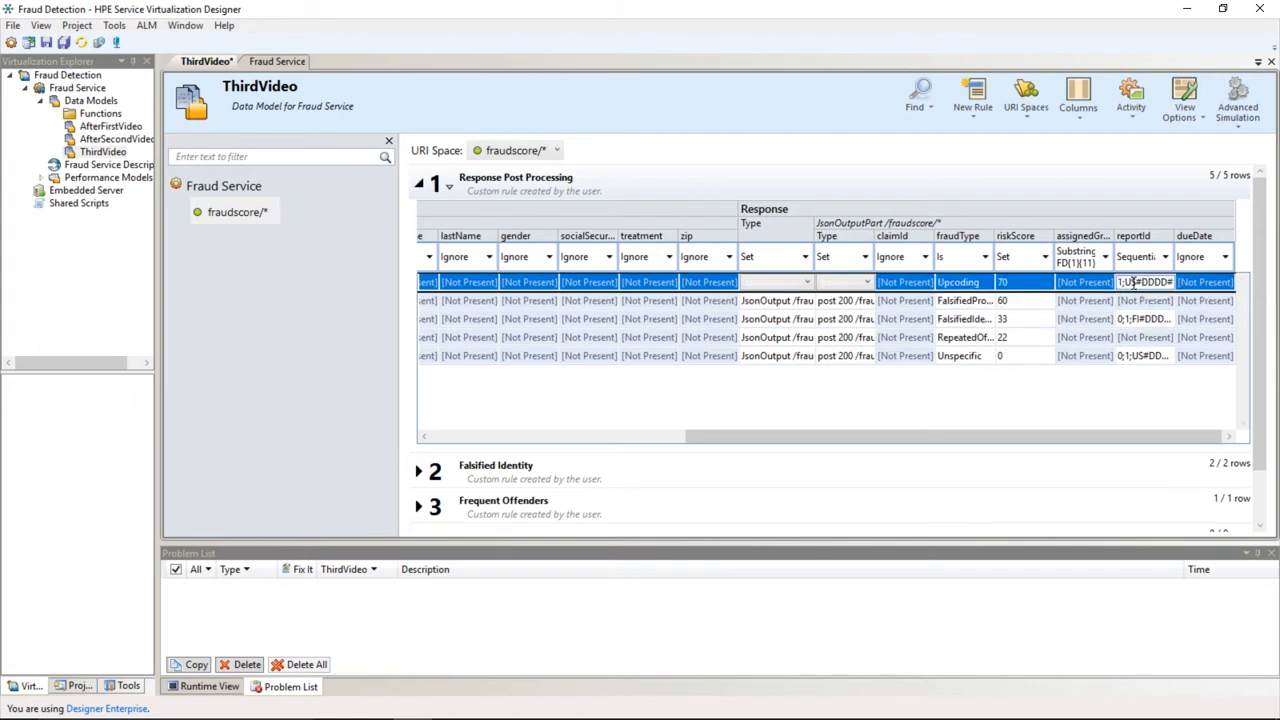
pyautogui.doubleClick(1131, 283)
pyautogui.write('UP')
pyautogui.press('Return')
# Set reportId to 0;1;FP#DDDD# in the FalsifiedProcedure row and 0;1;RO#DDDD# in the RepeatedOffender row
pyautogui.doubleClick(1131, 303)
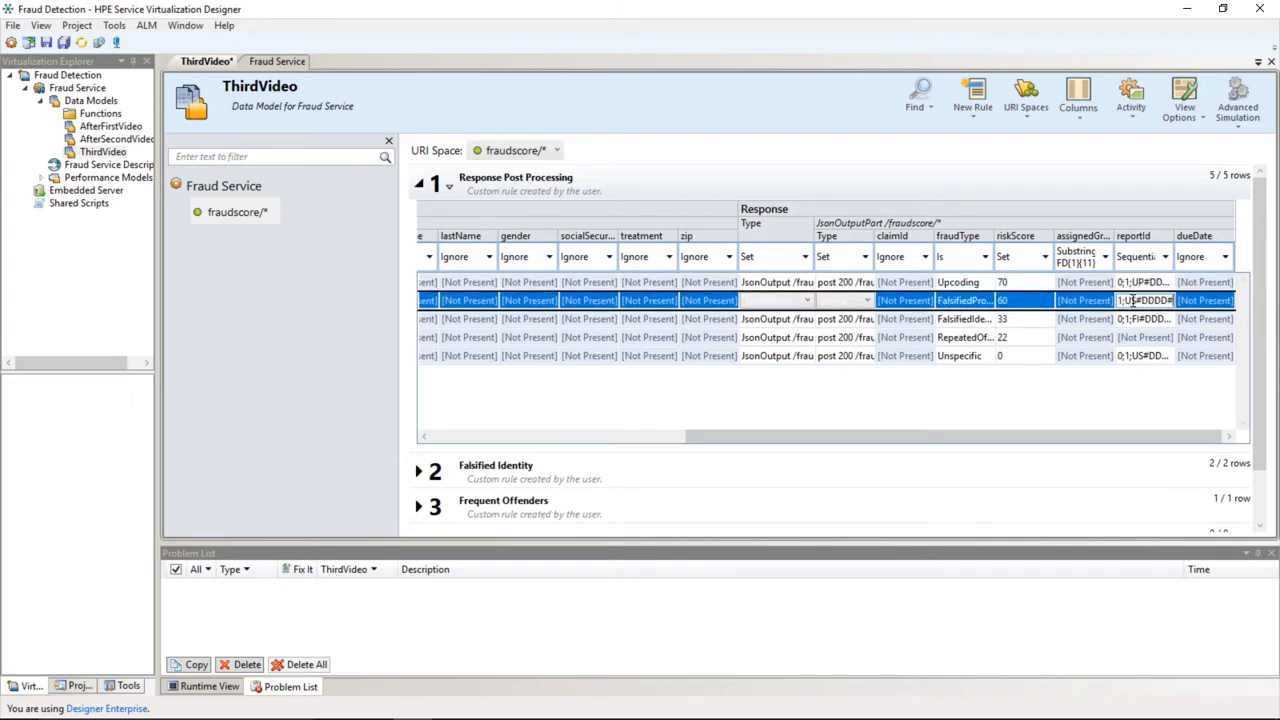
pyautogui.press('Left')
pyautogui.hotkey('shift', 'Right')
pyautogui.hotkey('shift', 'Right')
pyautogui.write('FP')
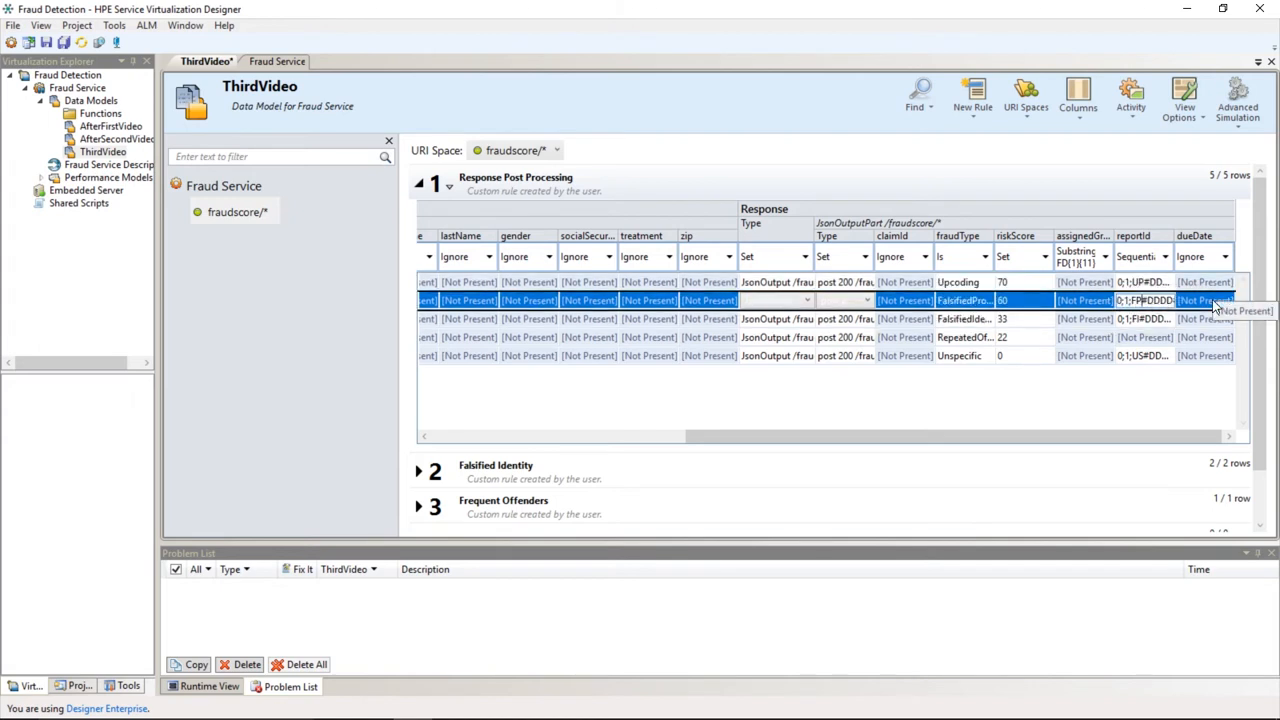
pyautogui.press('Return')
pyautogui.doubleClick(1155, 338)
pyautogui.write('RO#DDDD')
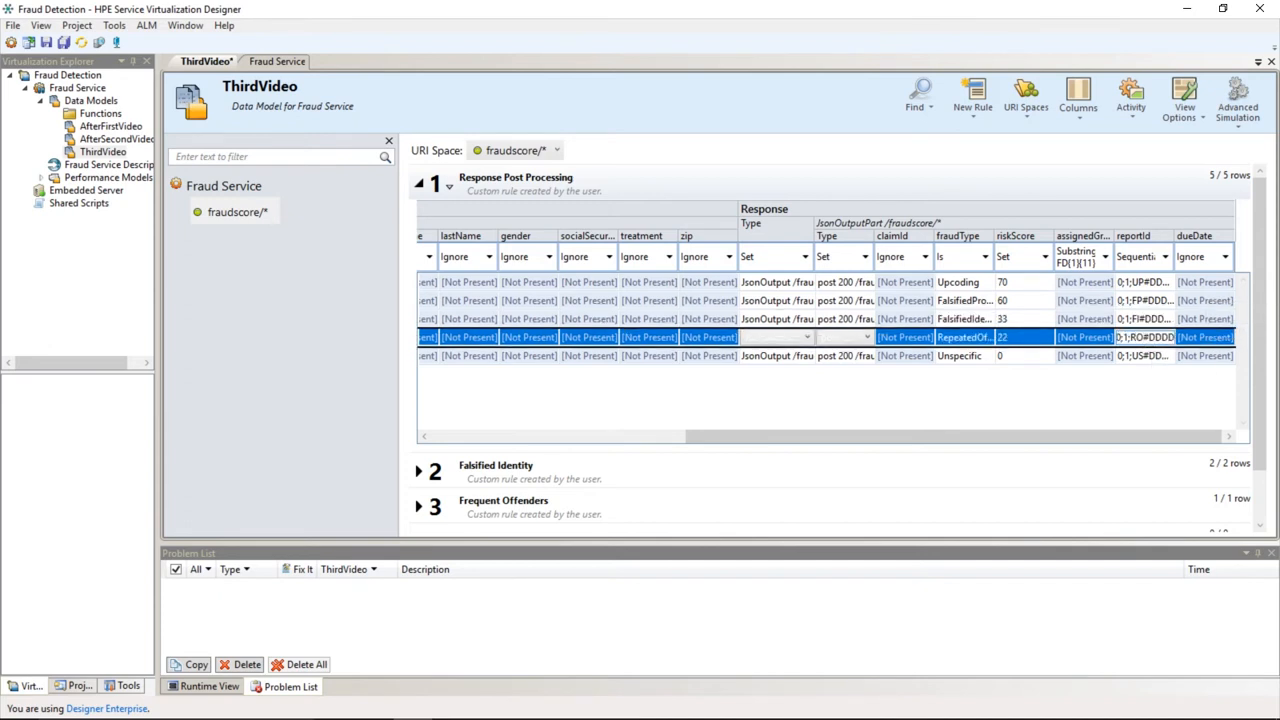
# Assign the Set relative date/time function to the dueDate column and consult the functions cheatsheet PDF for its value format
pyautogui.press('Return')
pyautogui.click(1223, 257)
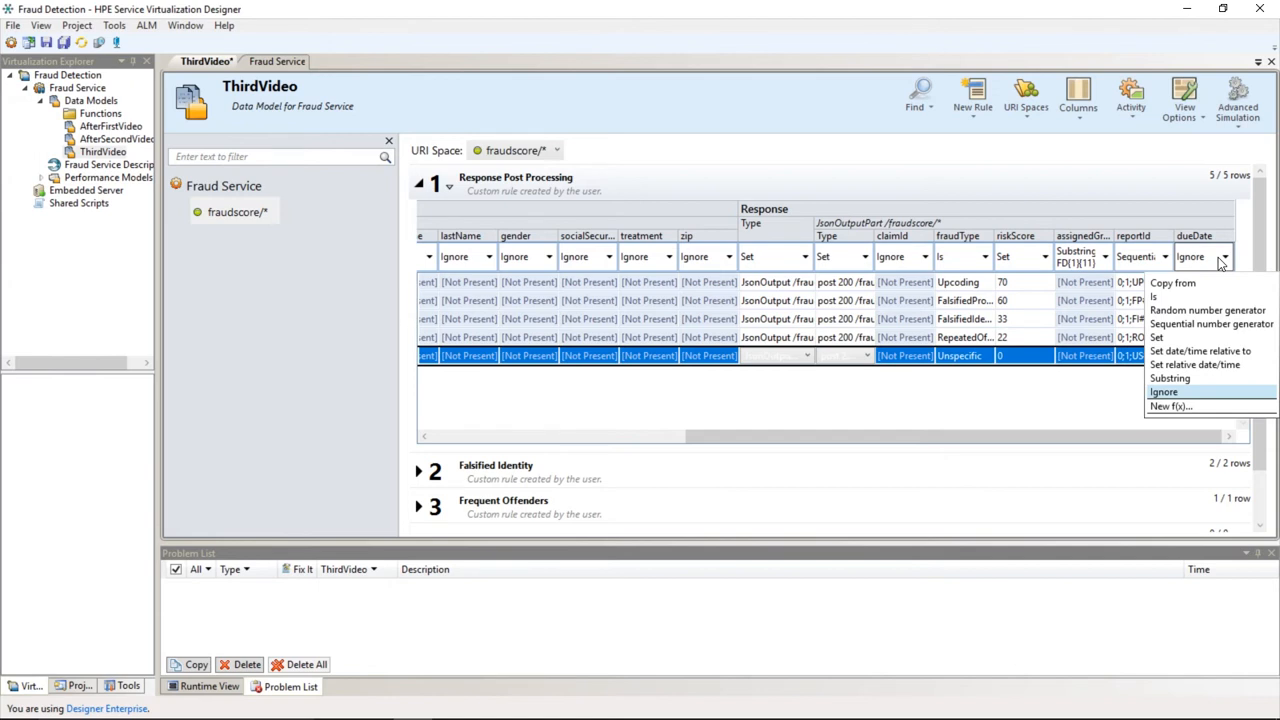
pyautogui.click(1225, 366)
pyautogui.hotkey('alt', 'Tab')
pyautogui.hotkey('alt', 'Tab')
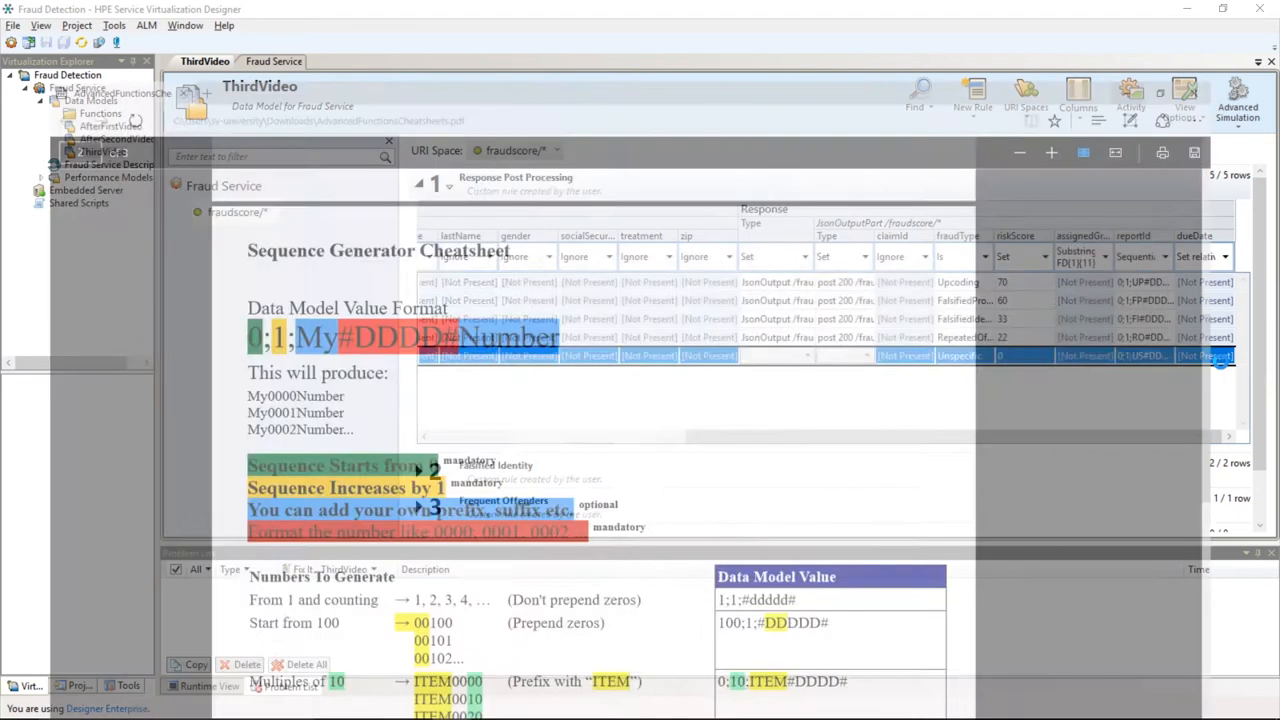
pyautogui.scroll(4, 900, 336)
pyautogui.scroll(2, 900, 340)
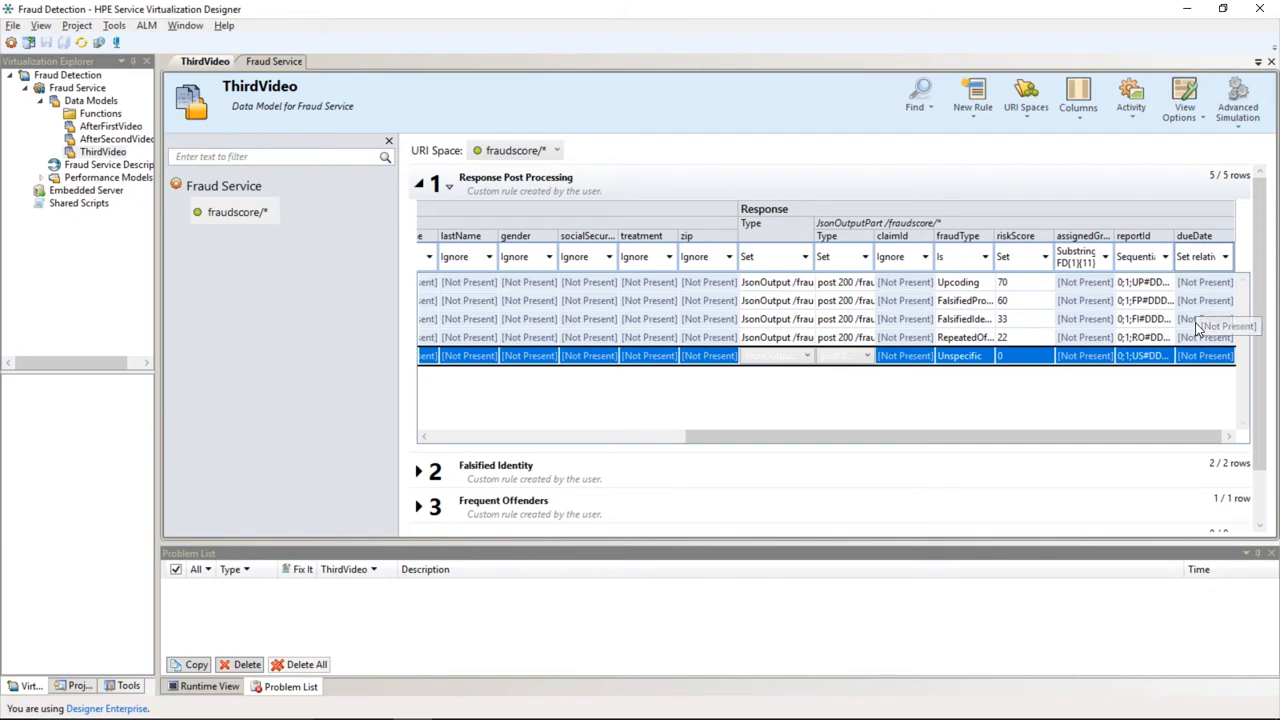
# Set the dueDate of the FalsifiedIdentity row to 10.00:00:00#yyyy-MM-dd
pyautogui.click(1196, 322)
pyautogui.write('10')
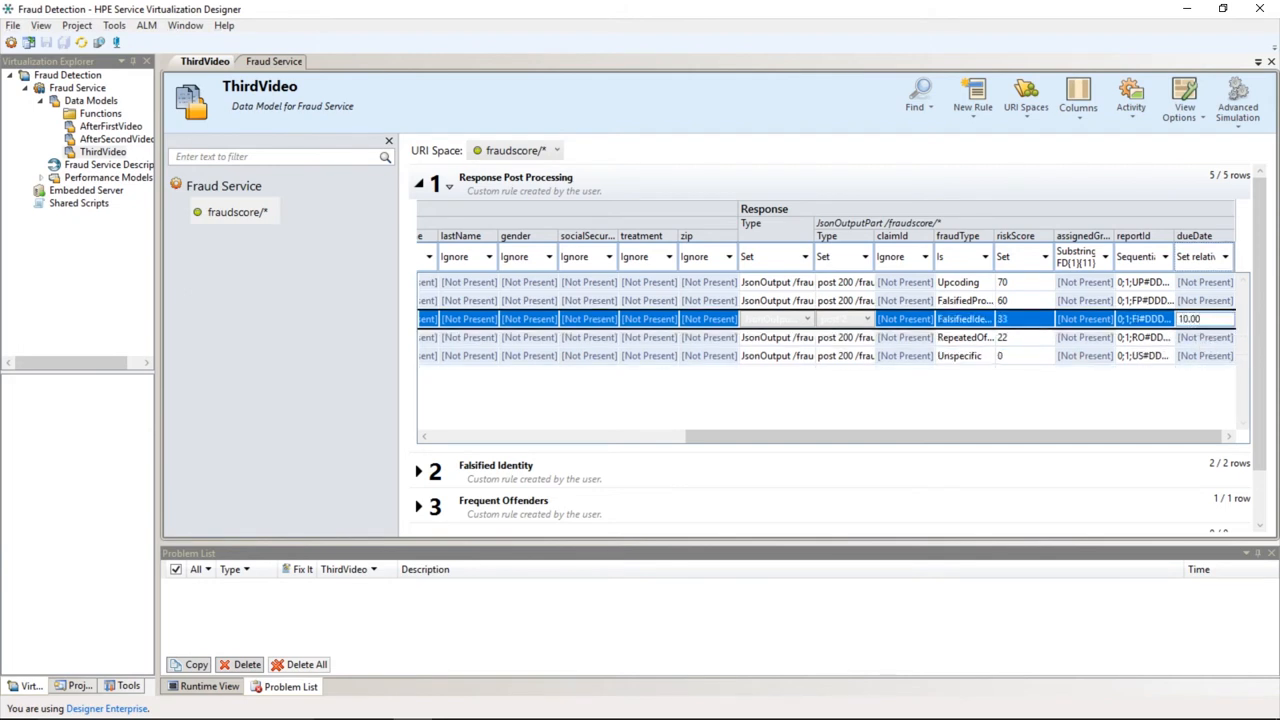
pyautogui.write(':00:00:00')
pyautogui.write('#')
pyautogui.write('yyyy-MM')
pyautogui.write('-dd')
pyautogui.press('Return')
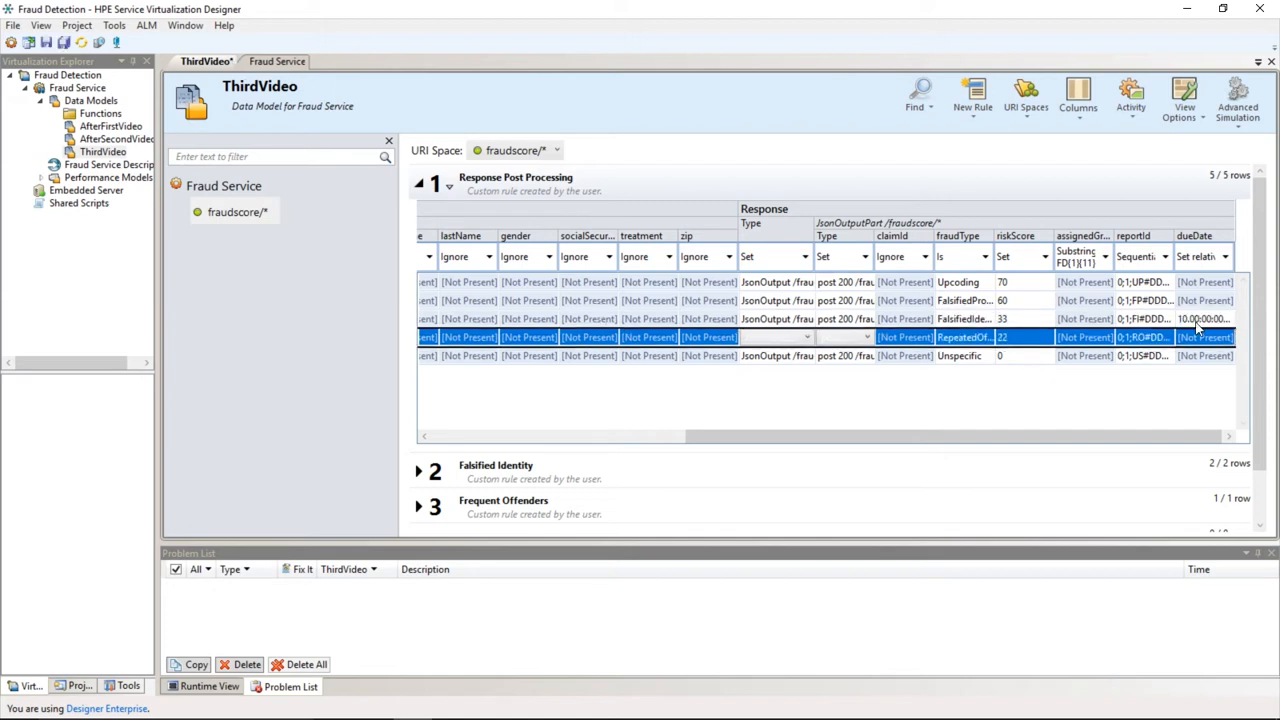
# Copy the FalsifiedIdentity dueDate value into the Unspecific row and change it to 20.00:00:00#yyyy-MM-dd
pyautogui.hotkey('ctrl', 'a')
pyautogui.hotkey('ctrl', 'c')
pyautogui.click(1205, 357)
pyautogui.hotkey('ctrl', 'v')
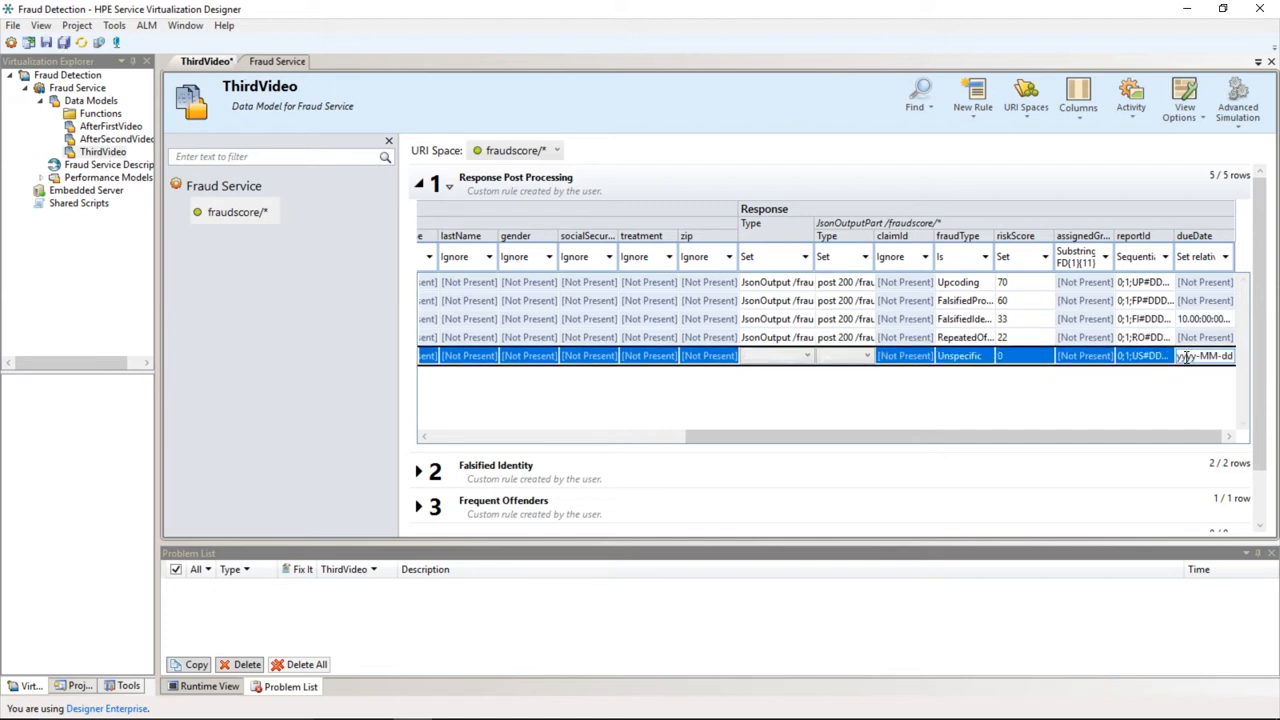
pyautogui.press('Home')
pyautogui.hotkey('shift', 'Right')
pyautogui.hotkey('shift', 'Right')
pyautogui.write('20')
# Set the dueDate of the RepeatedOffender row to 5.00:00:00#yyyy-MM-dd
pyautogui.click(1211, 338)
pyautogui.hotkey('ctrl', 'v')
pyautogui.press('Home')
pyautogui.hotkey('shift', 'Right')
pyautogui.hotkey('shift', 'Right')
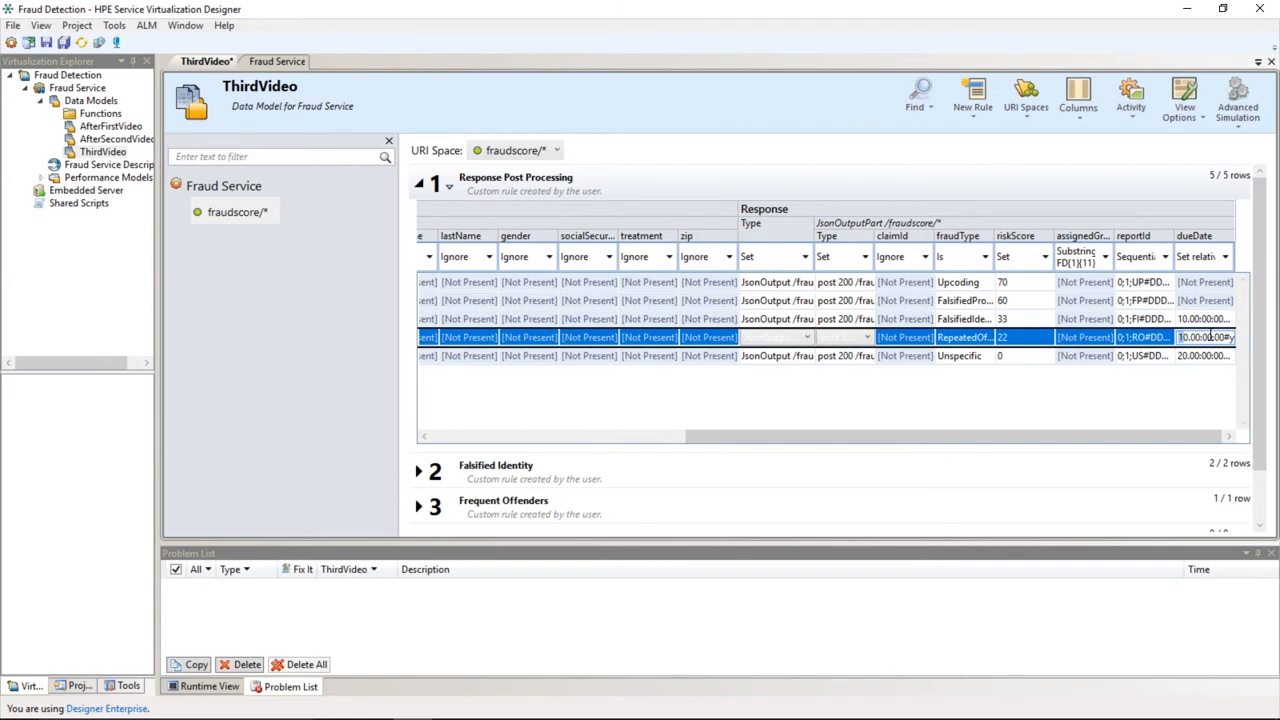
pyautogui.write('5')
# Set the dueDate of the FalsifiedProcedure row to 12.00:00:00#yyyy-MM-dd
pyautogui.click(1215, 302)
pyautogui.hotkey('ctrl', 'v')
pyautogui.press('Home')
pyautogui.hotkey('shift', 'Right')
pyautogui.hotkey('shift', 'Right')
pyautogui.write('12')
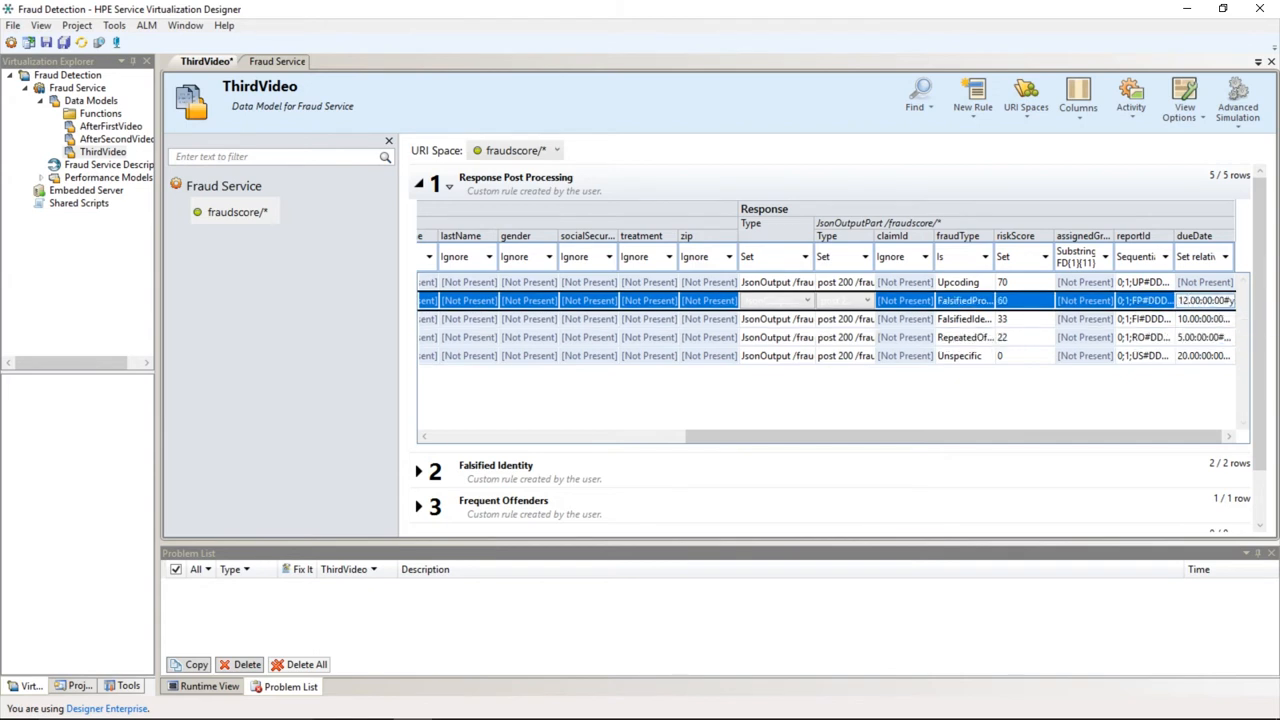
# Set the dueDate of the Upcoding row to 7.00:00:00#yyyy-MM-dd and save the data model
pyautogui.click(1207, 283)
pyautogui.hotkey('ctrl', 'v')
pyautogui.press('Home')
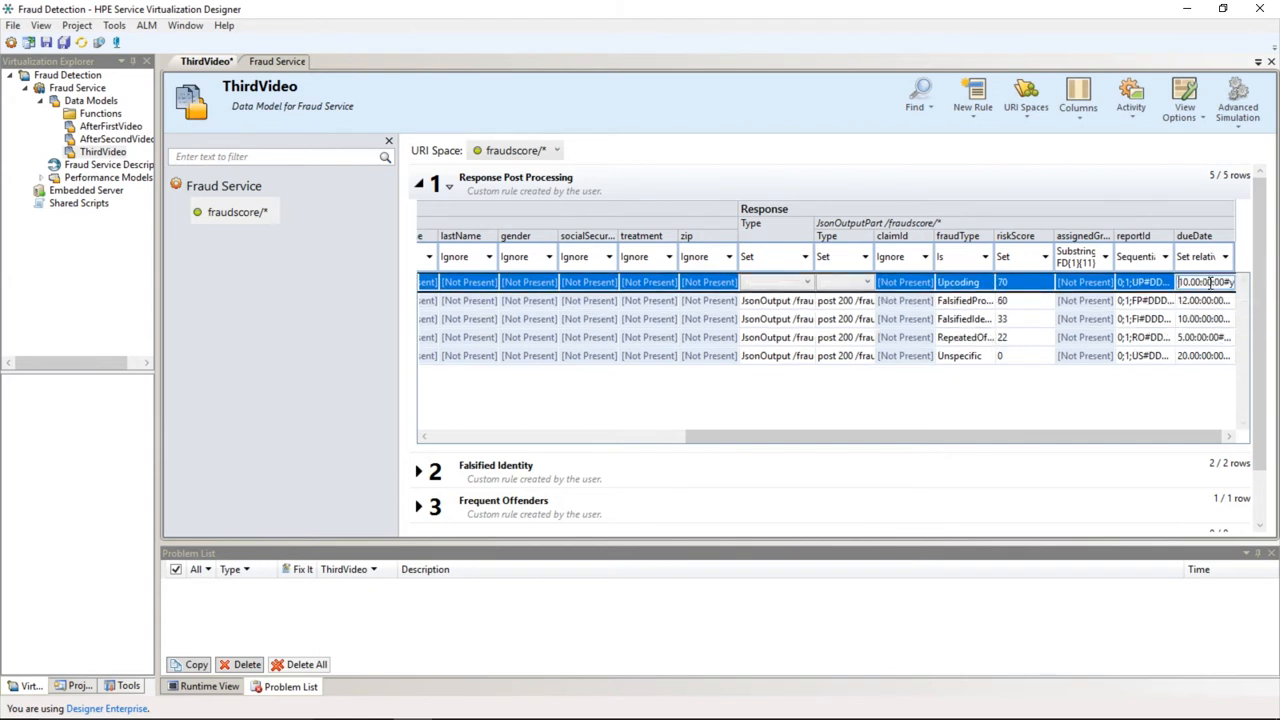
pyautogui.hotkey('shift', 'Right')
pyautogui.hotkey('shift', 'Right')
pyautogui.write('7')
pyautogui.hotkey('ctrl', 's')
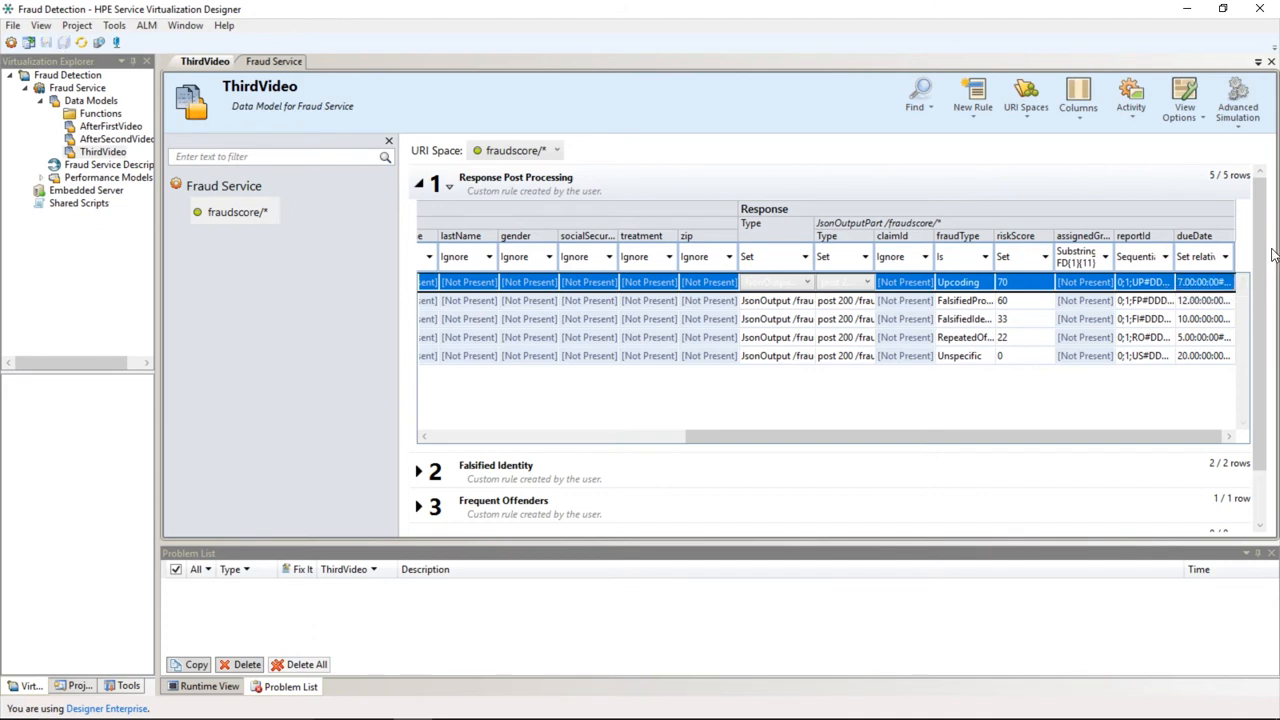
# Launch the run-virtual batch file from the ClaimProcessingFraudRestDemo folder and place the Health Insurance Demo Client in the middle of the screen
pyautogui.click(1184, 104)
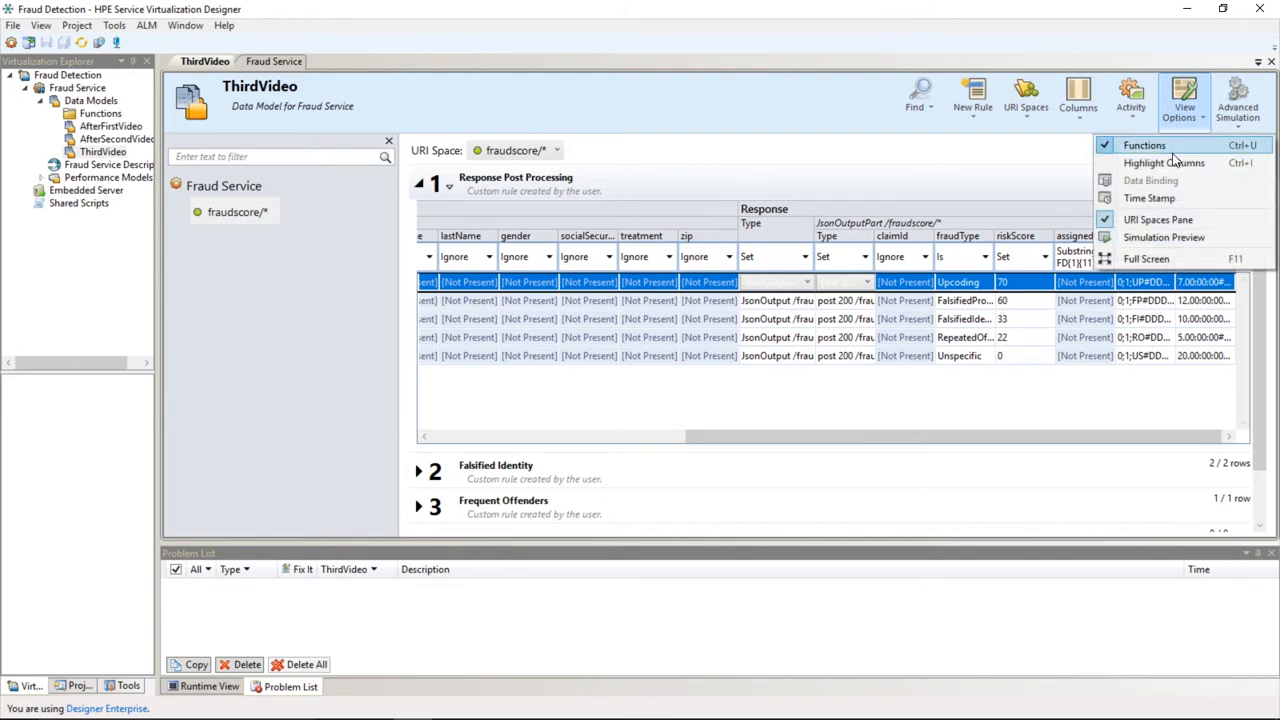
pyautogui.click(690, 110)
pyautogui.click(490, 704)
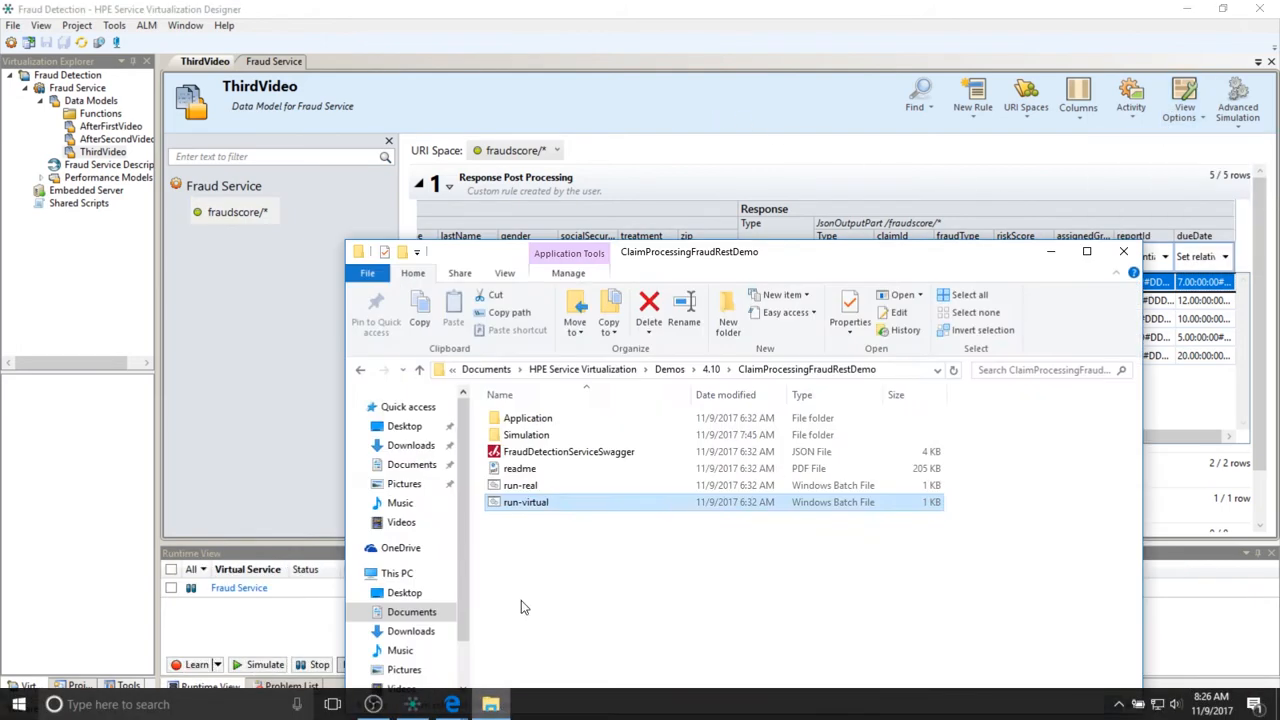
pyautogui.doubleClick(527, 503)
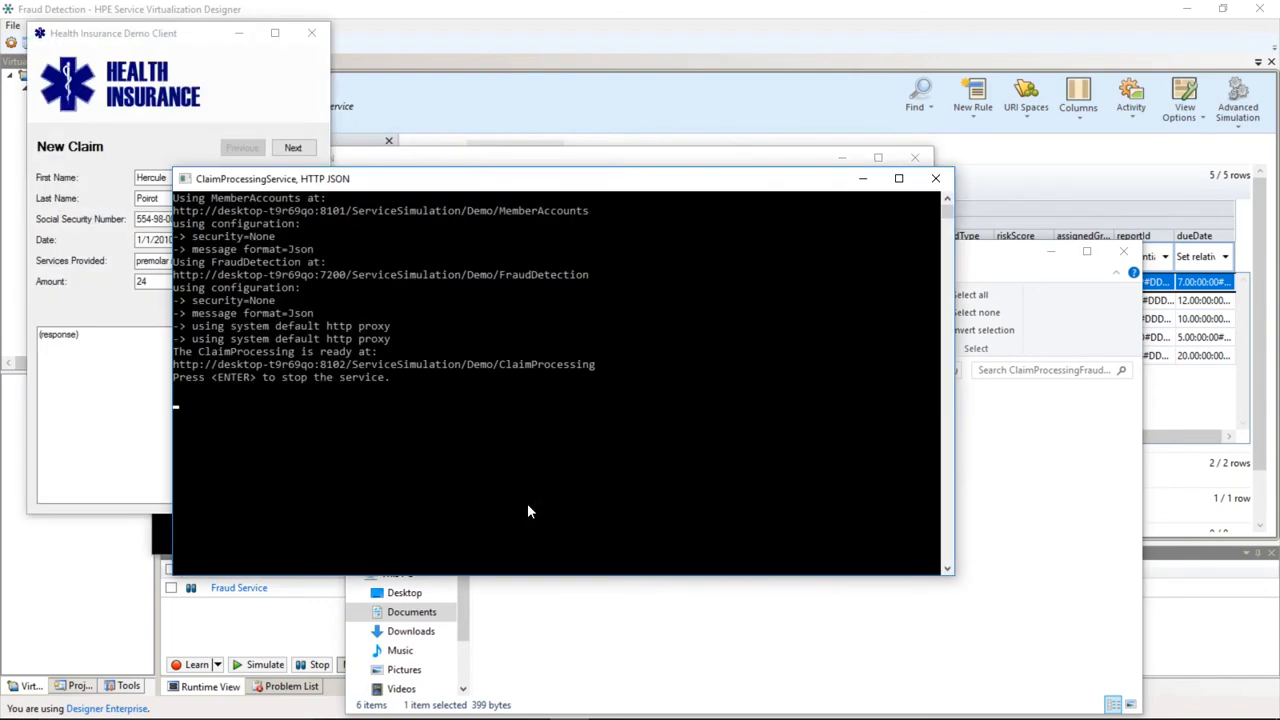
pyautogui.moveTo(150, 27); pyautogui.dragTo(543, 133)
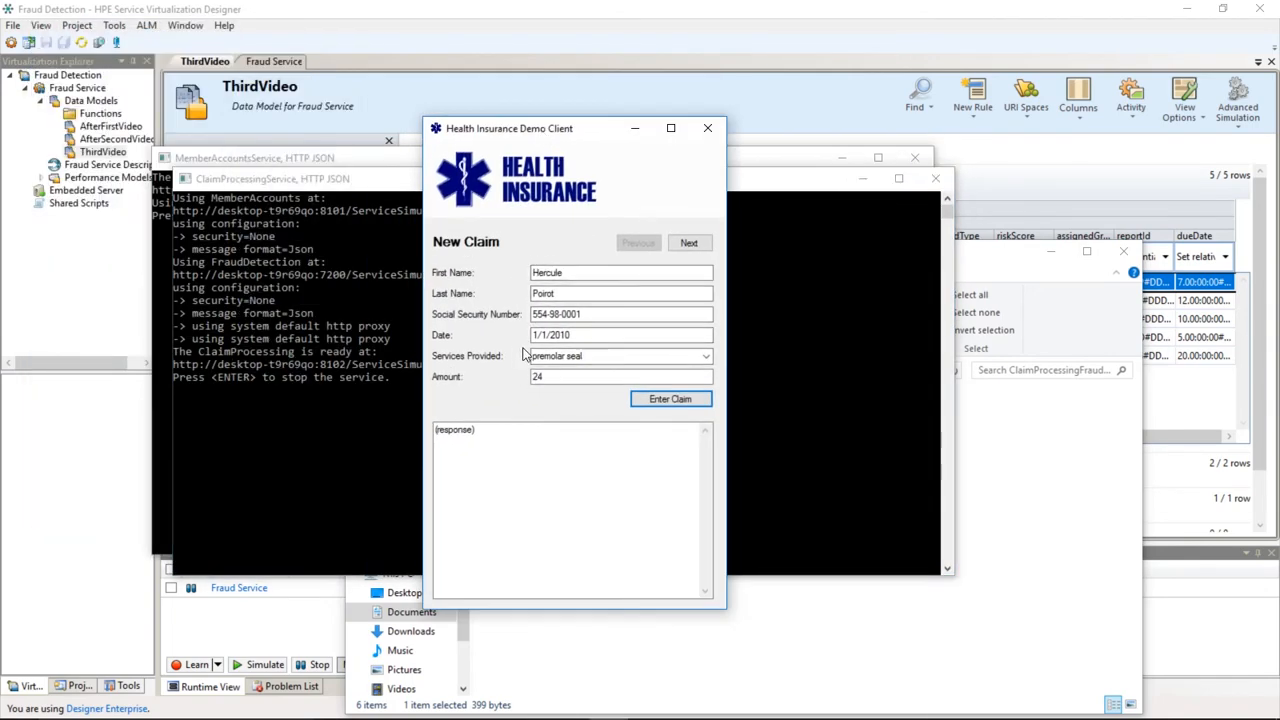
# Enable message logging for Fraud Service in Service Virtualization Designer and start simulating it with the ThirdVideo data model
pyautogui.click(600, 9)
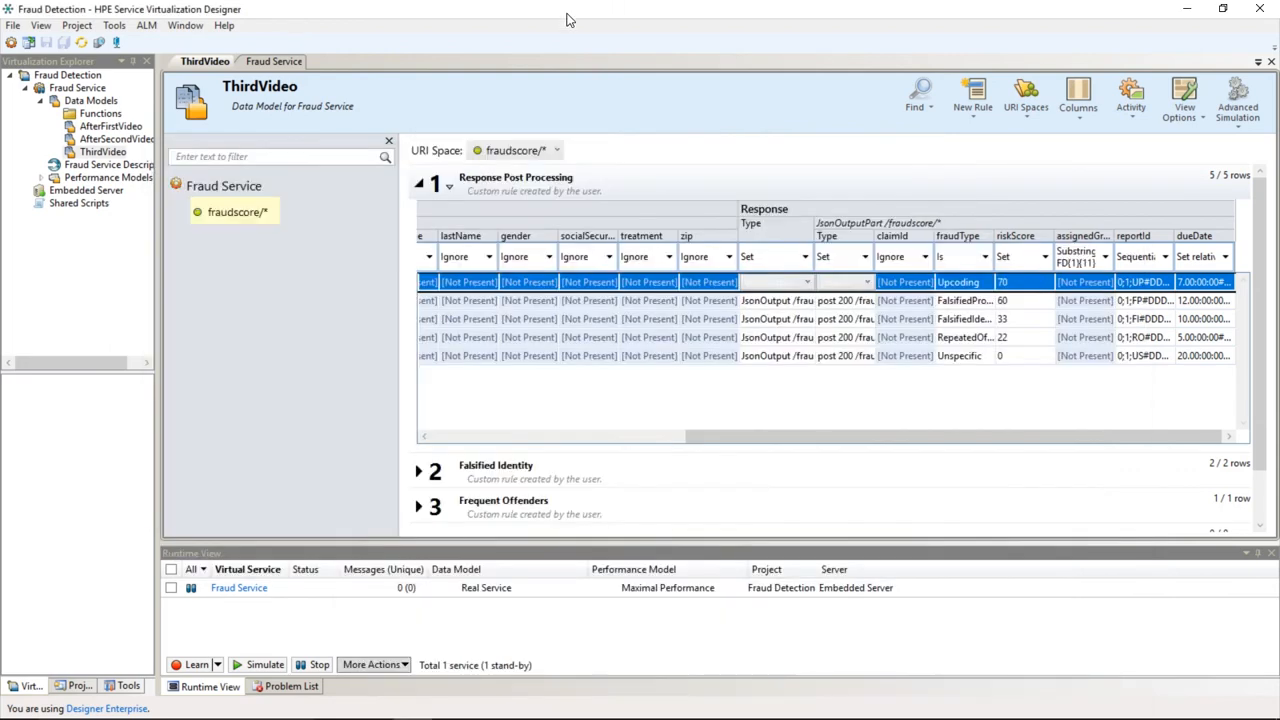
pyautogui.click(282, 66)
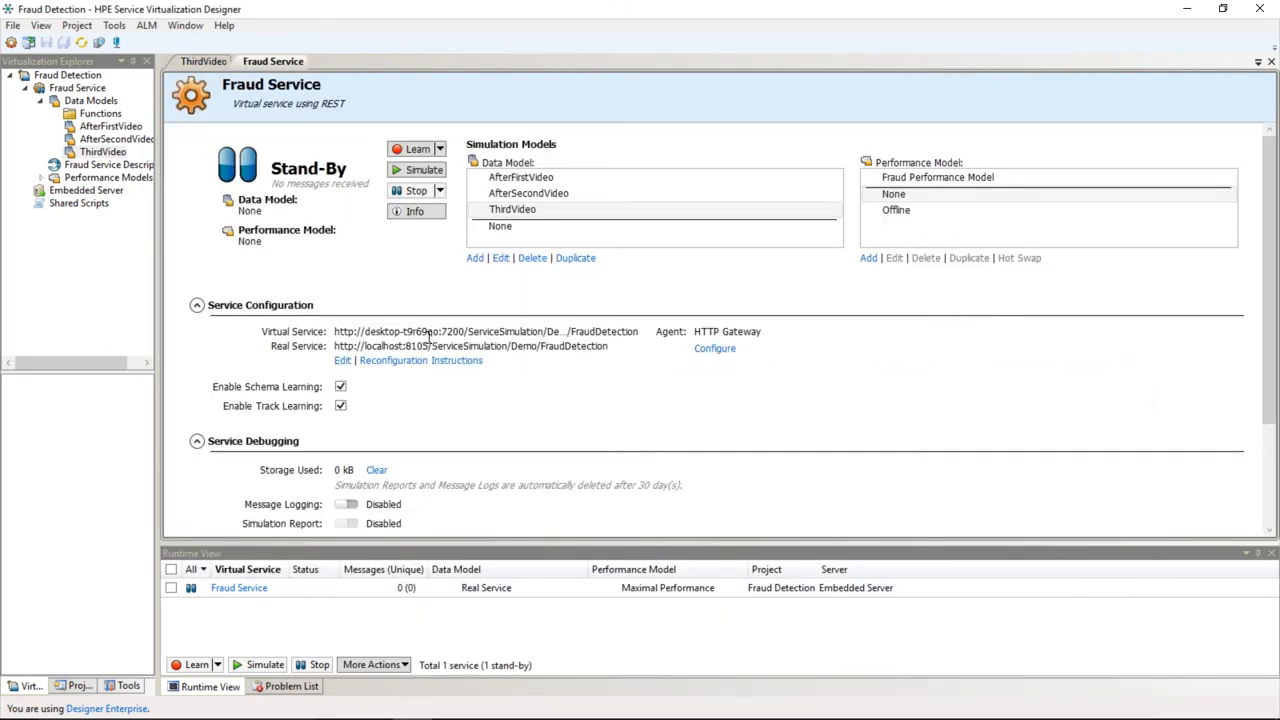
pyautogui.scroll(-3, 428, 416)
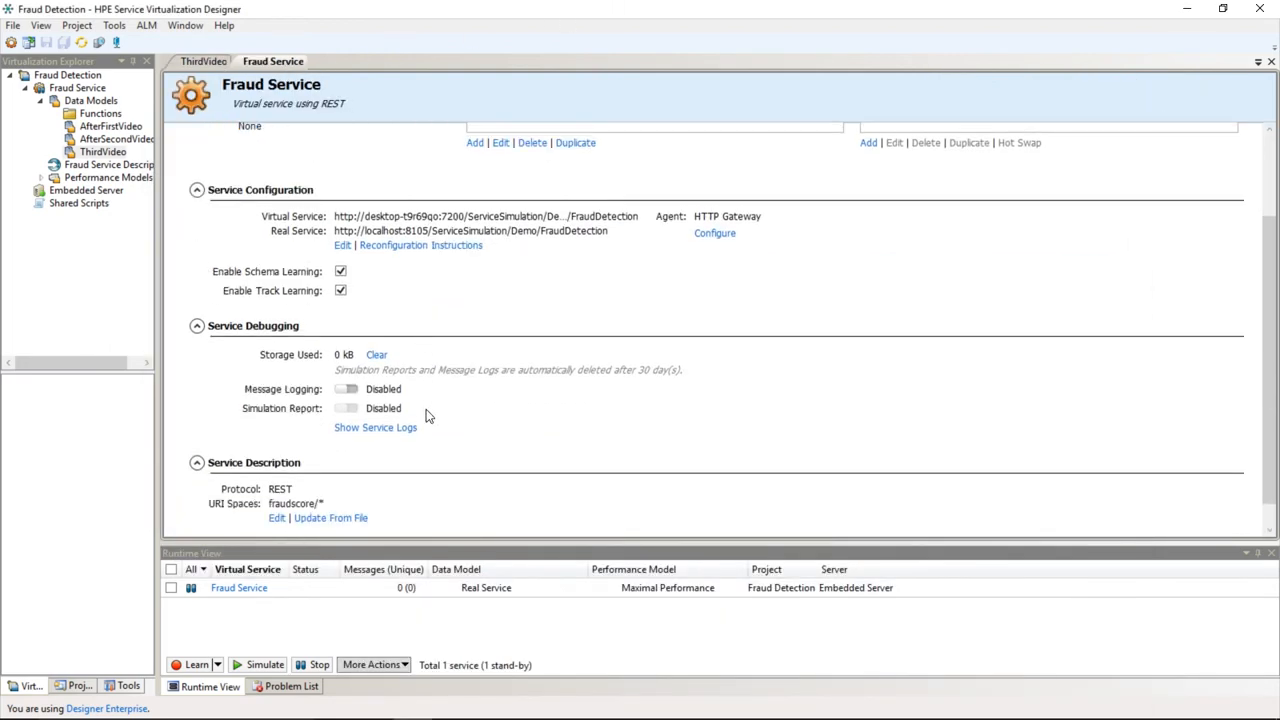
pyautogui.click(349, 391)
pyautogui.scroll(3, 549, 372)
pyautogui.click(418, 172)
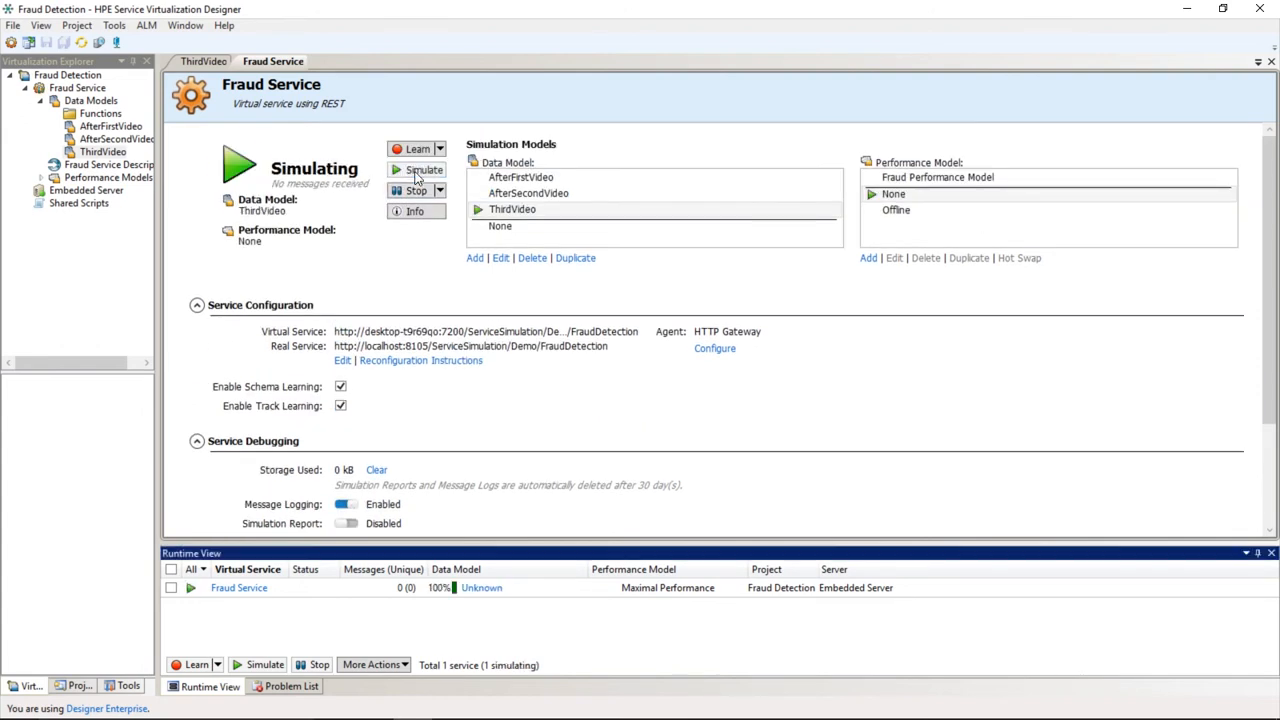
# Switch to the Health Insurance Demo Client and submit the second sample claim, ear surgery for 400
pyautogui.moveTo(532, 714)
pyautogui.click(616, 709)
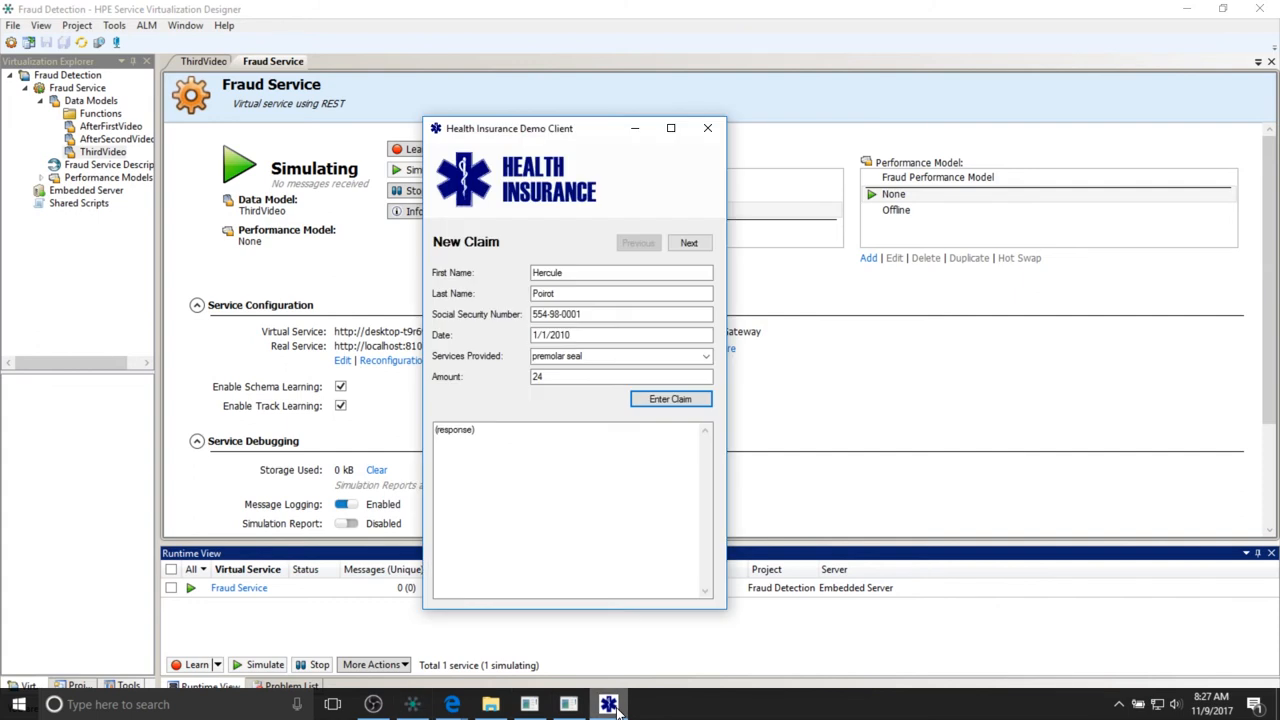
pyautogui.click(686, 244)
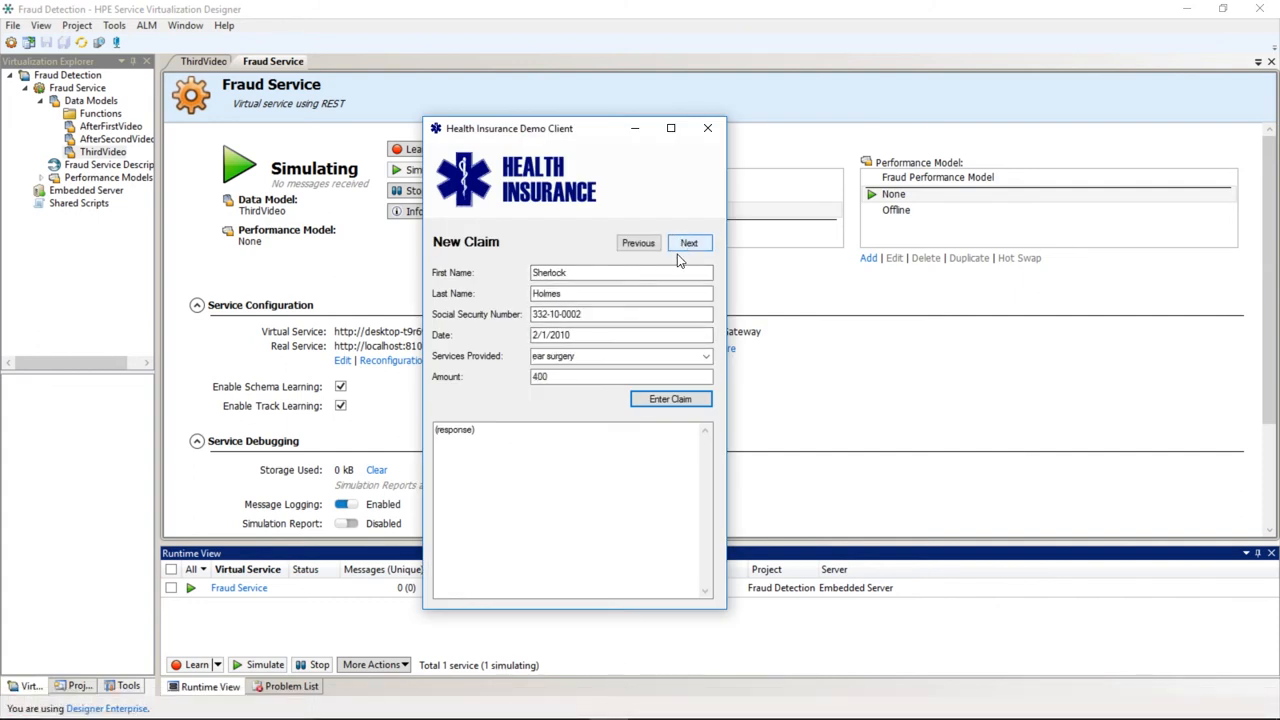
pyautogui.click(655, 400)
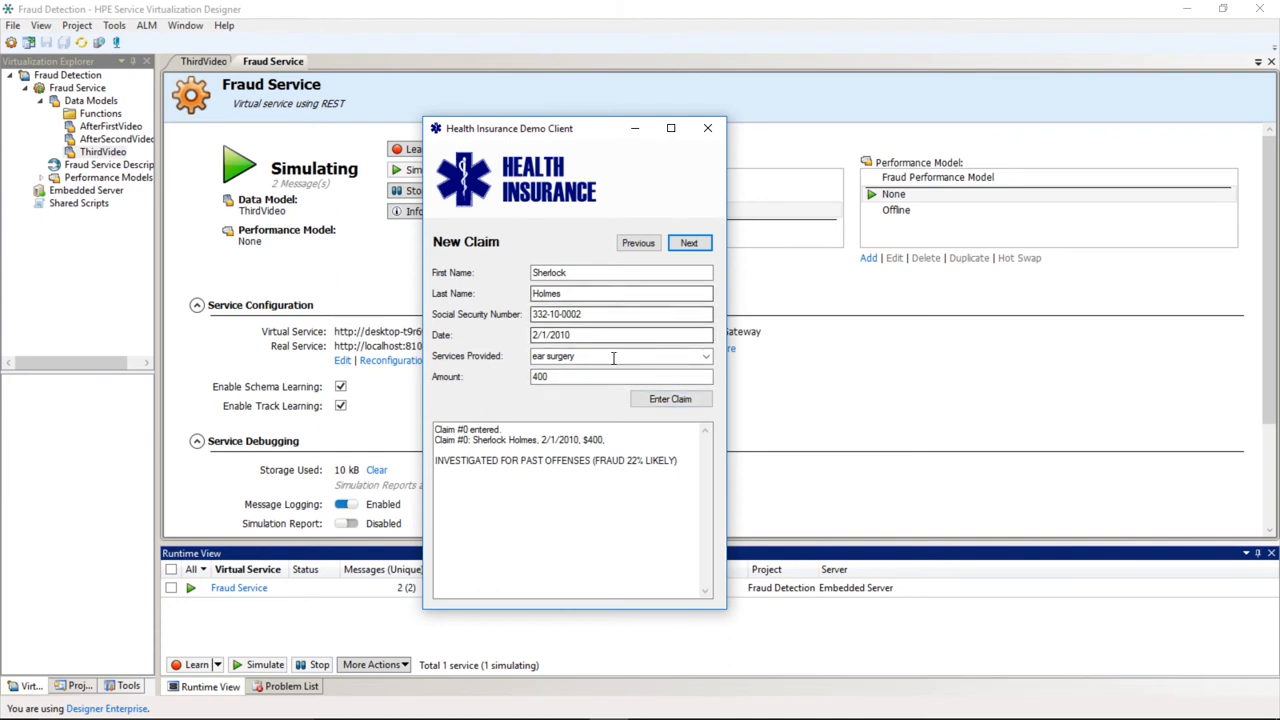
# Change the claim's provided service to mammography, submit the claim and check the fraud response
pyautogui.moveTo(612, 357); pyautogui.dragTo(468, 356)
pyautogui.write('mammography')
pyautogui.press('Down')
pyautogui.press('Return')
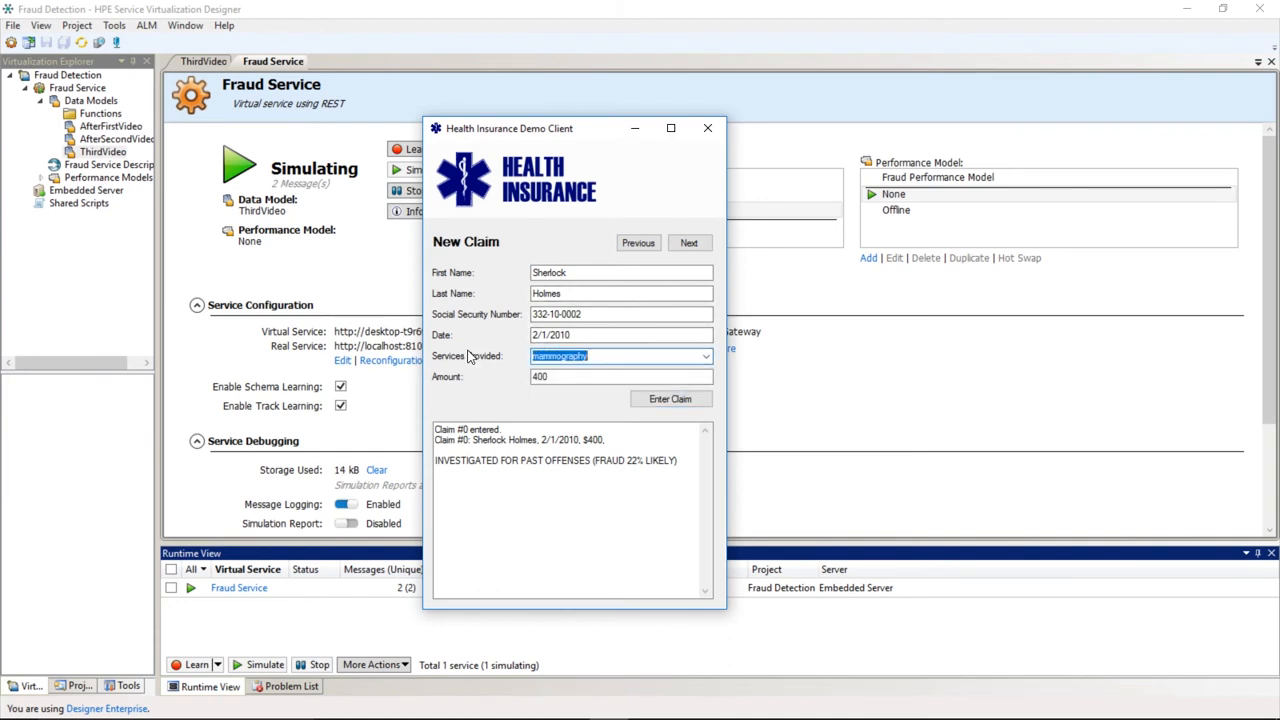
pyautogui.click(662, 399)
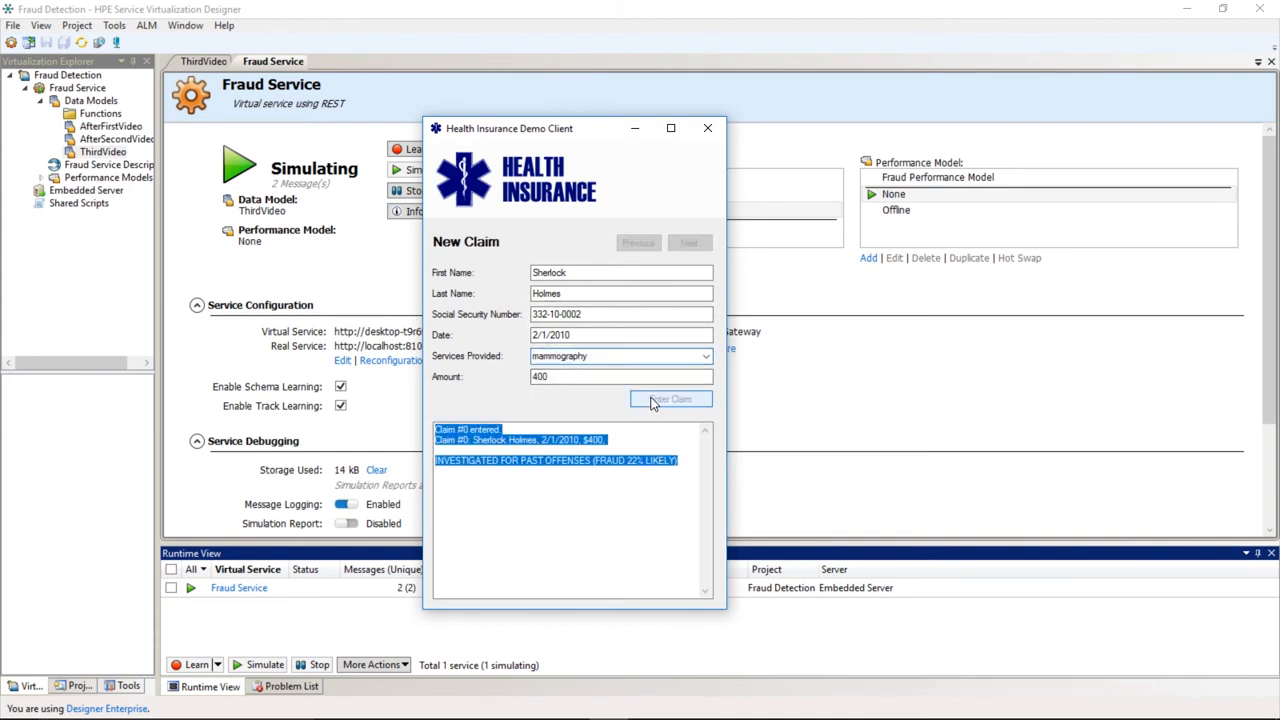
pyautogui.moveTo(433, 461); pyautogui.dragTo(622, 460)
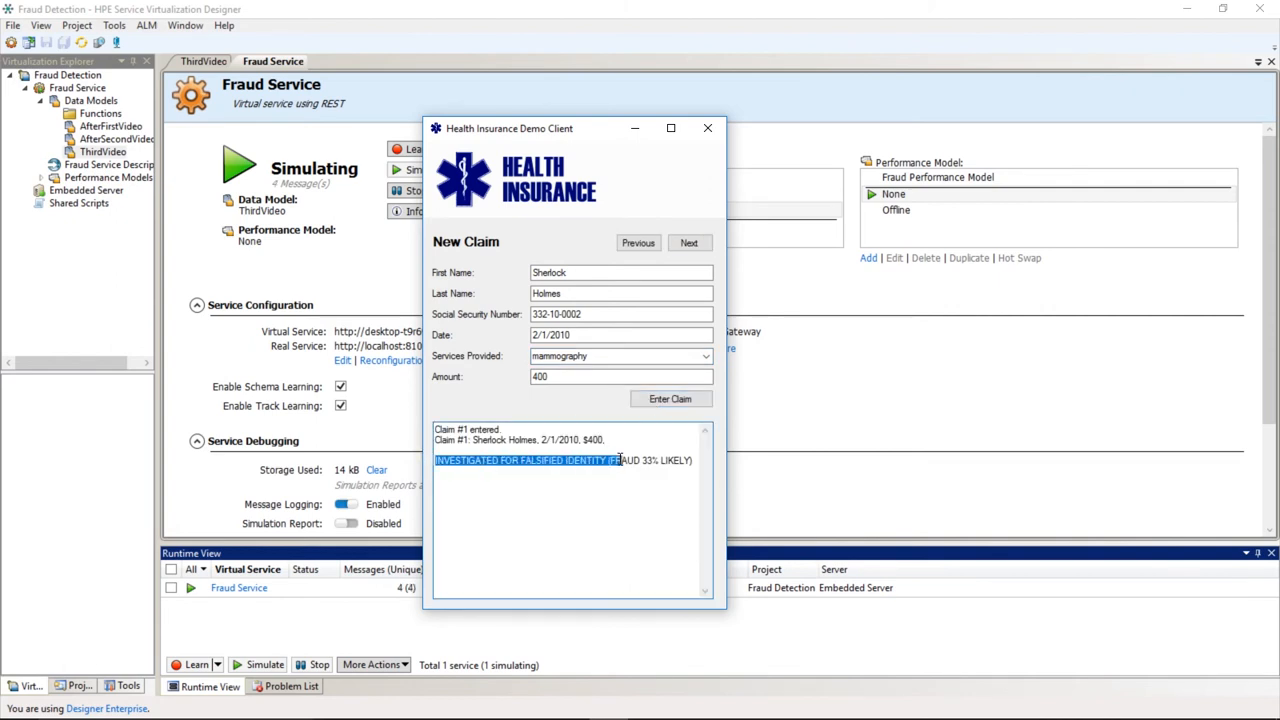
# Go back to the first sample claim, premolar seal for 24, and submit it
pyautogui.click(638, 243)
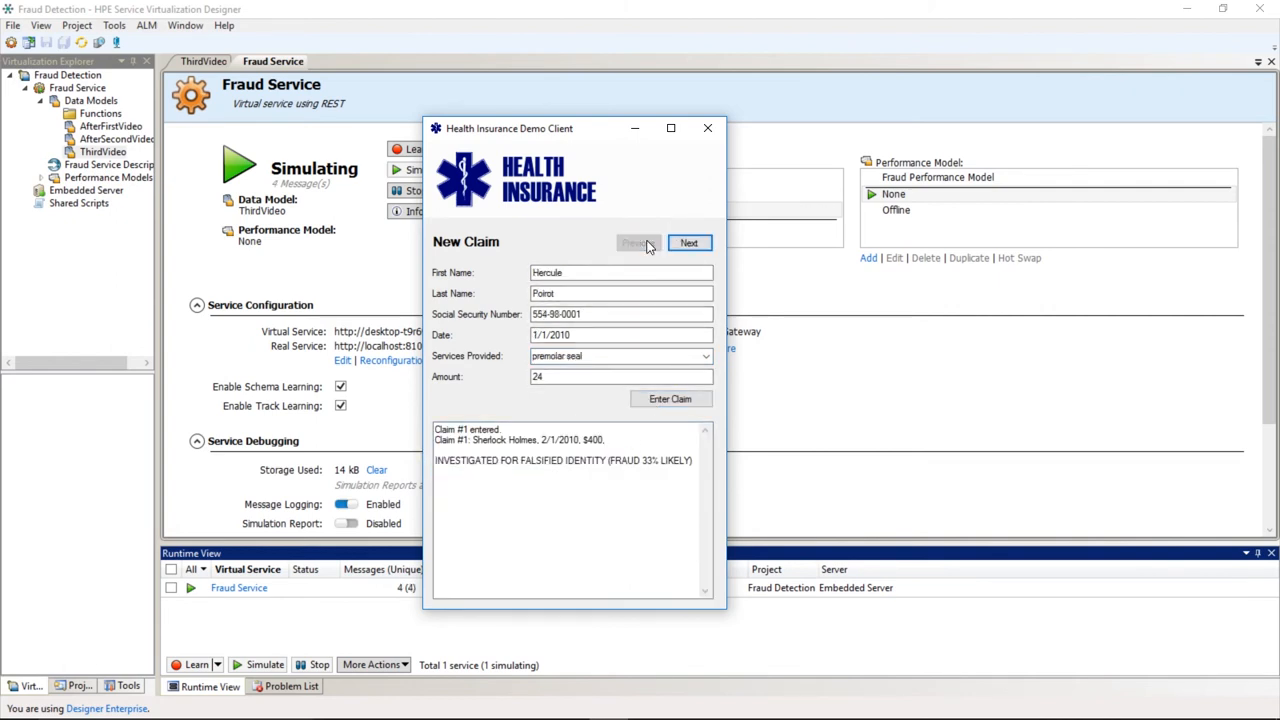
pyautogui.click(660, 406)
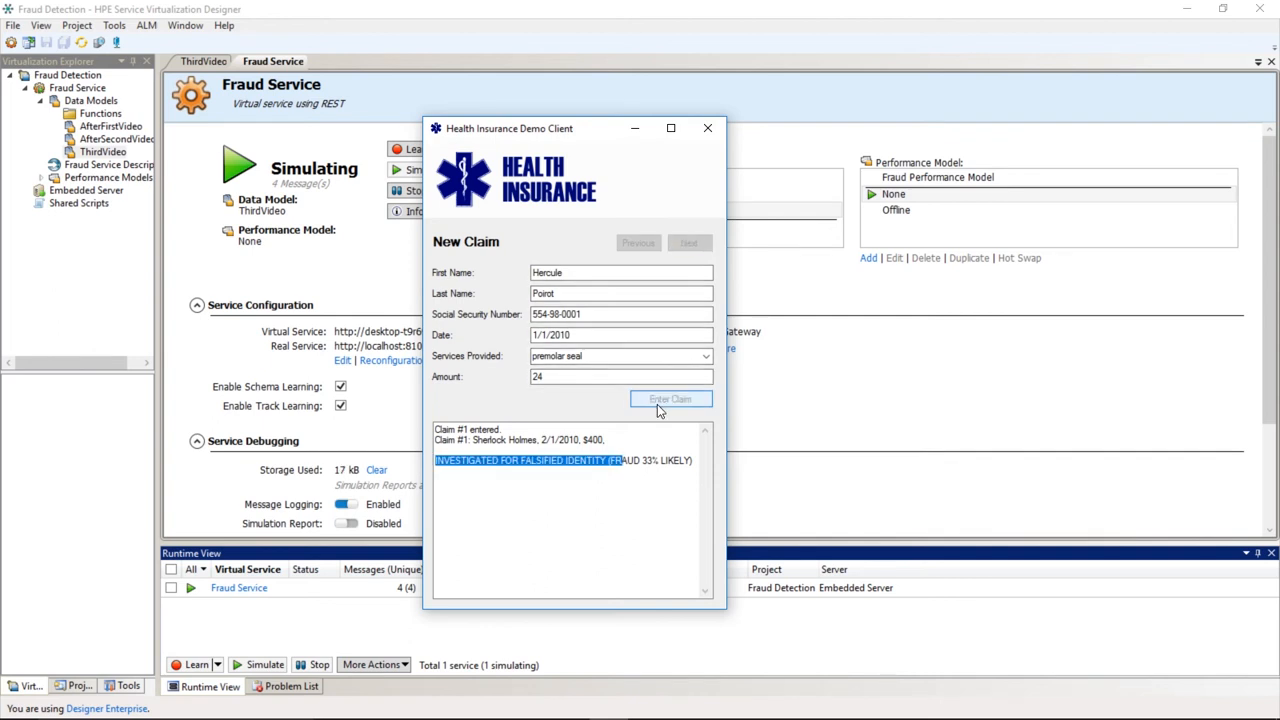
pyautogui.doubleClick(456, 461)
# Open the Fraud Service logs and examine assignedGroupId, reportId and dueDate in each logged response
pyautogui.click(805, 430)
pyautogui.scroll(-3, 790, 430)
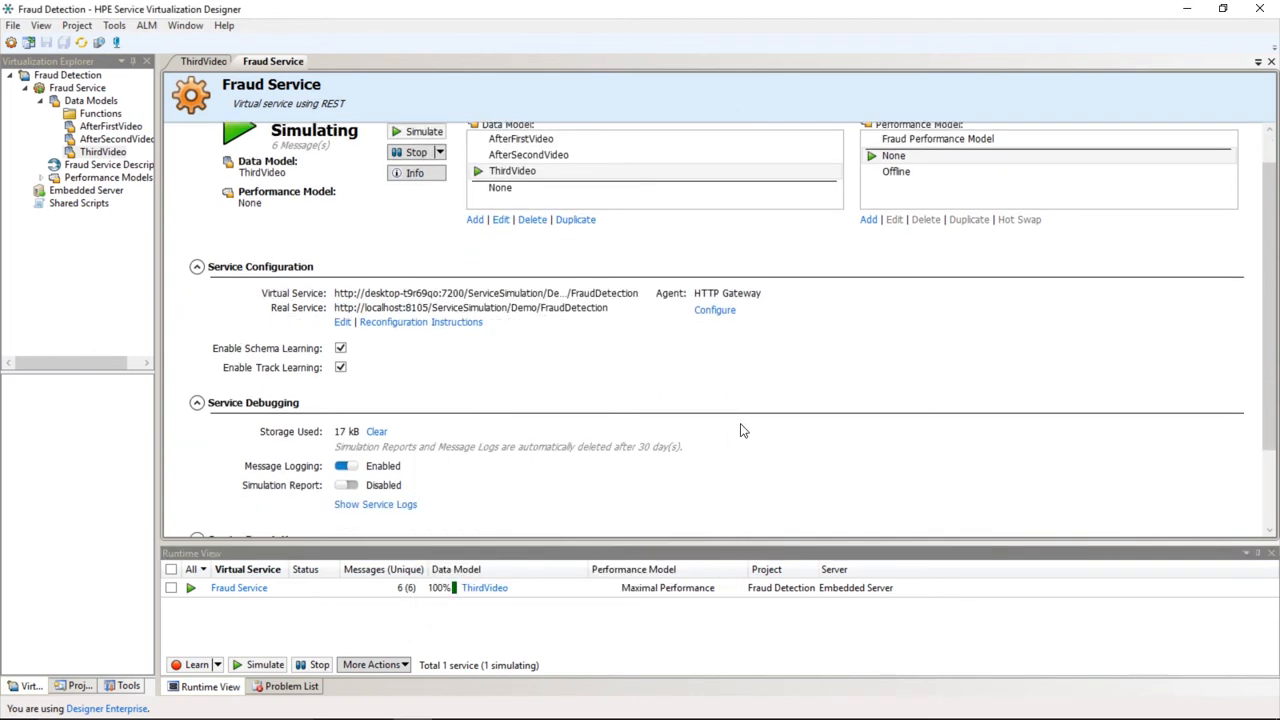
pyautogui.click(404, 431)
pyautogui.click(229, 413)
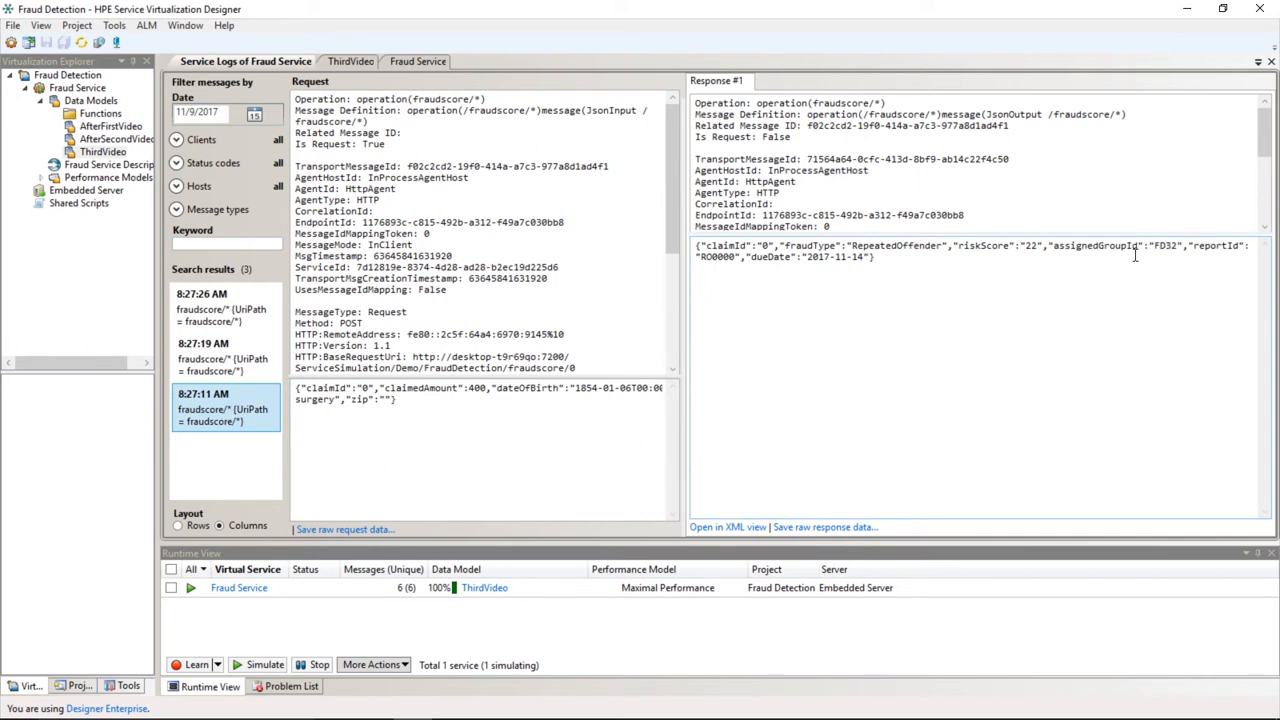
pyautogui.press('Up')
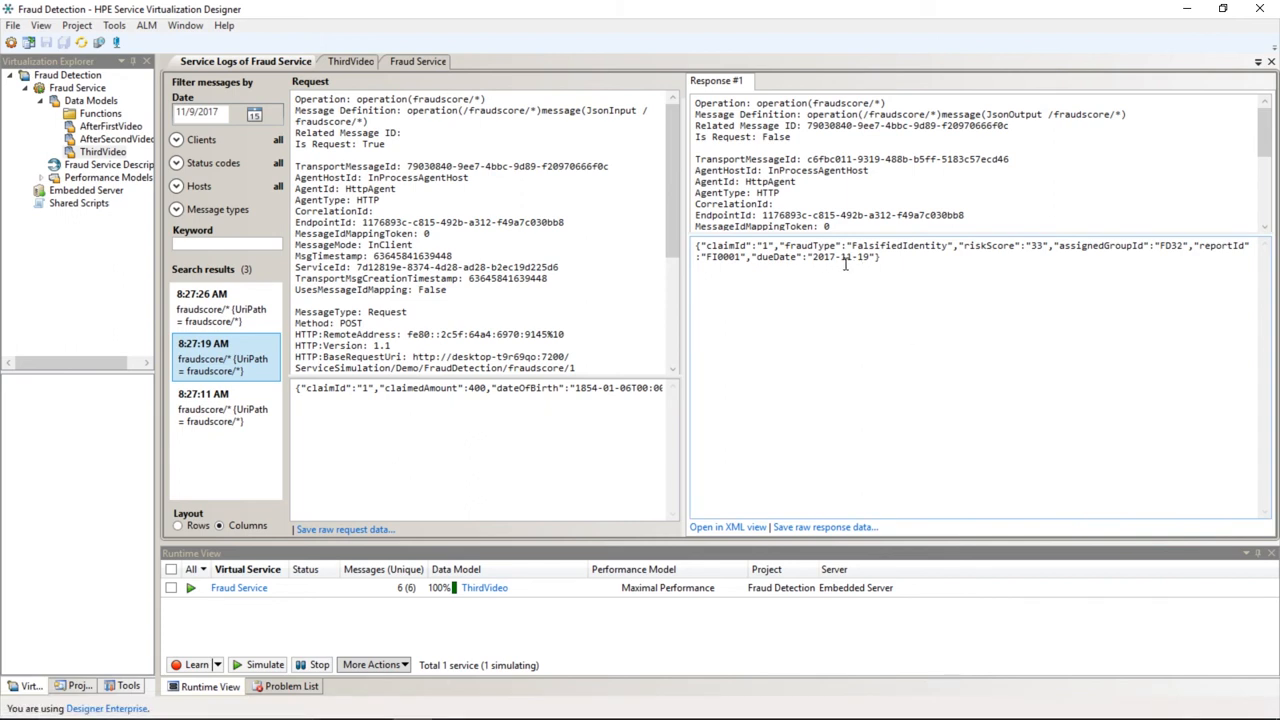
pyautogui.click(205, 318)
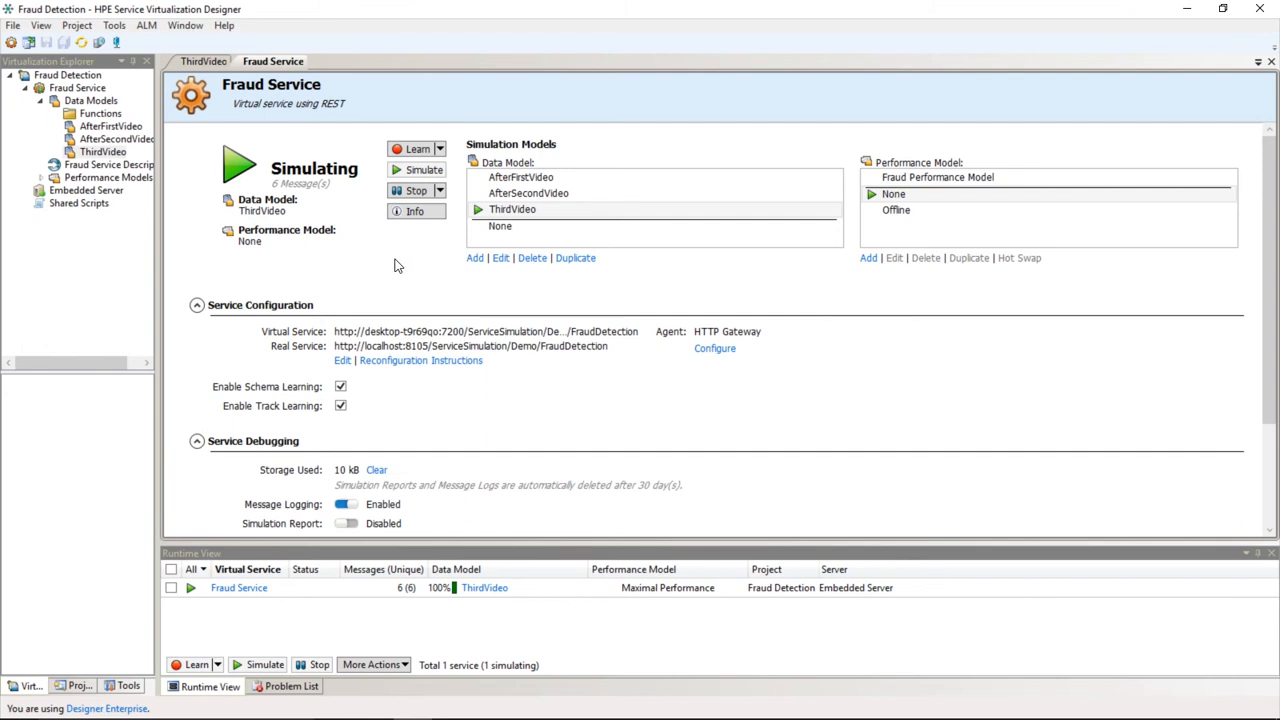
# Return to the ThirdVideo data model, collapse Response Post Processing, and add a blank rule named Upcoding
pyautogui.click(204, 61)
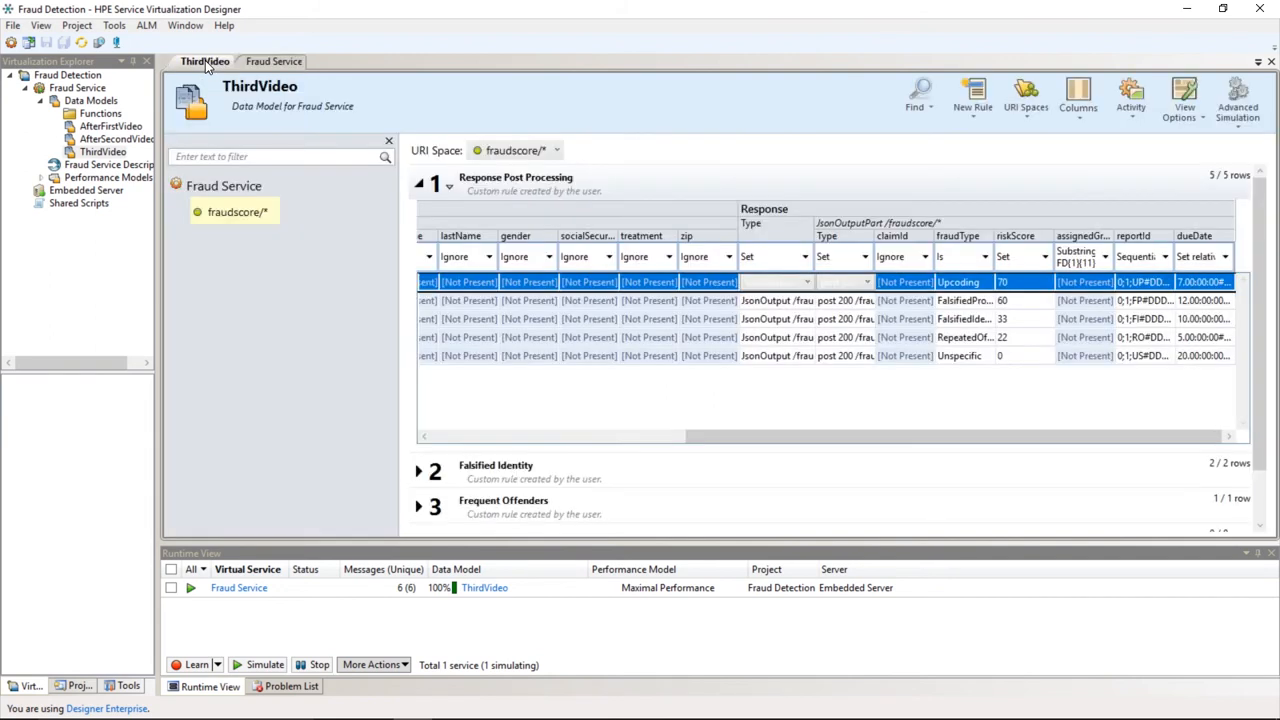
pyautogui.click(418, 185)
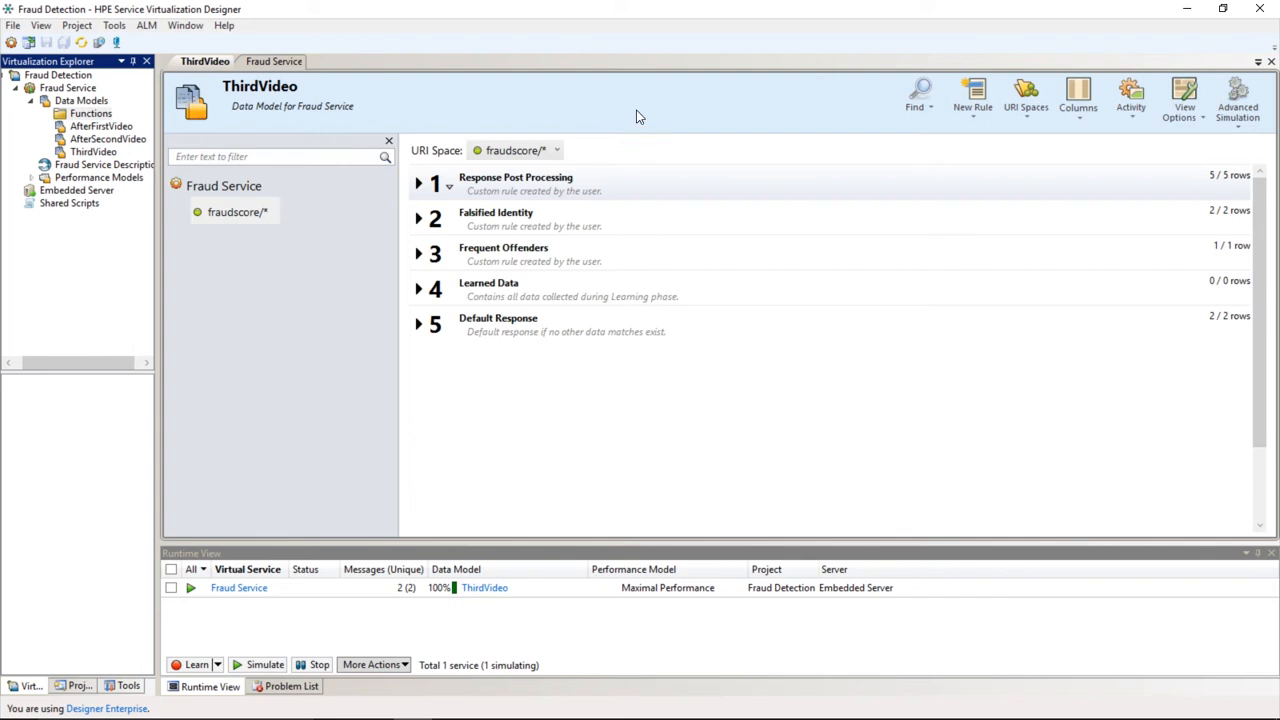
pyautogui.click(975, 100)
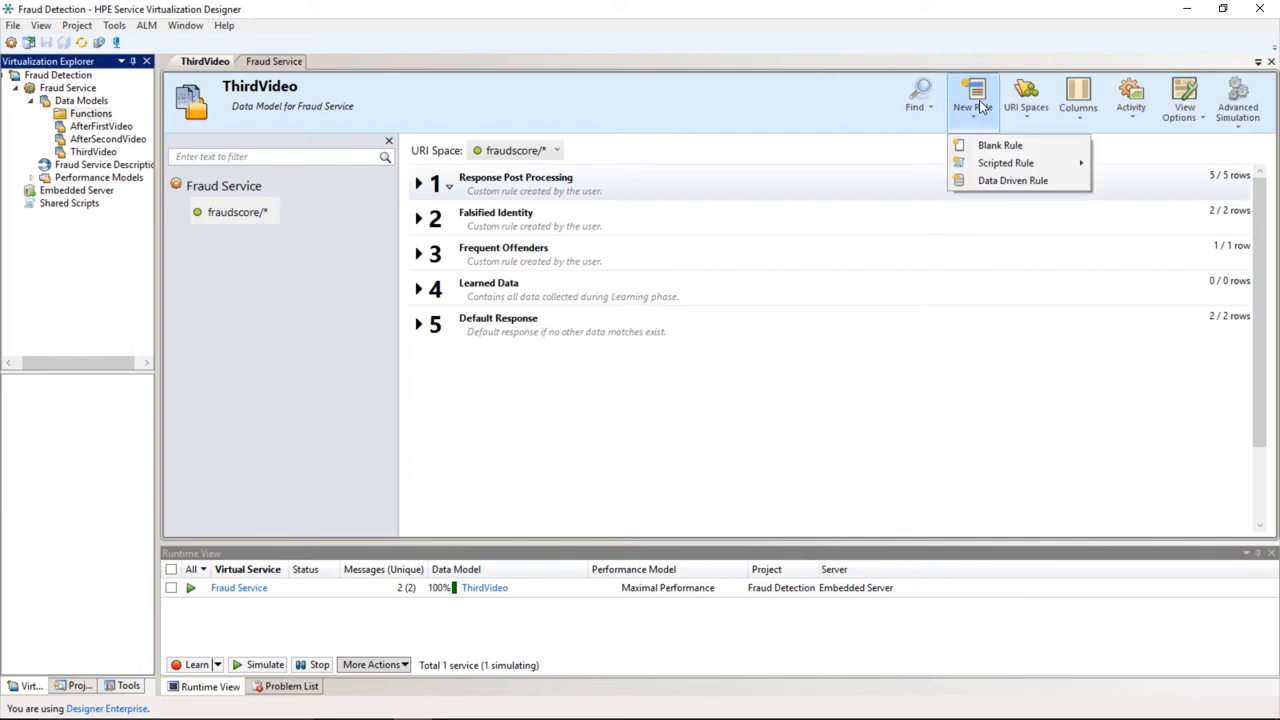
pyautogui.click(988, 147)
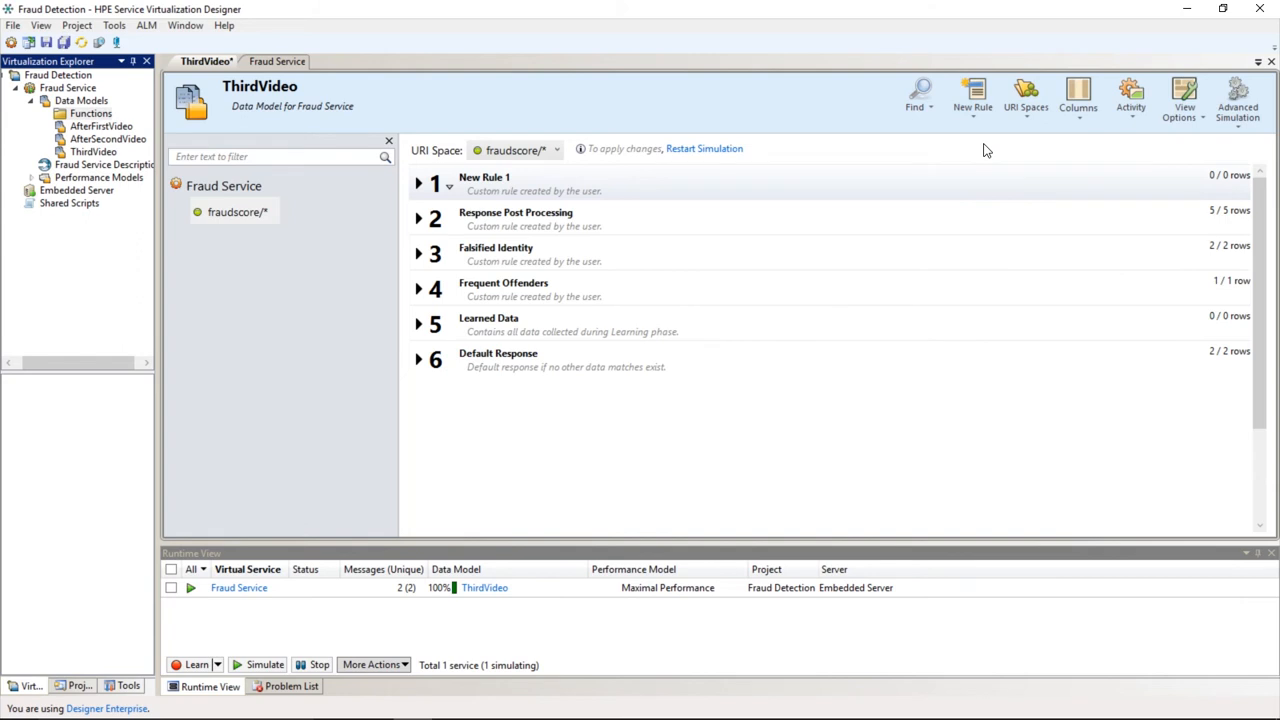
pyautogui.doubleClick(500, 177)
pyautogui.write('U')
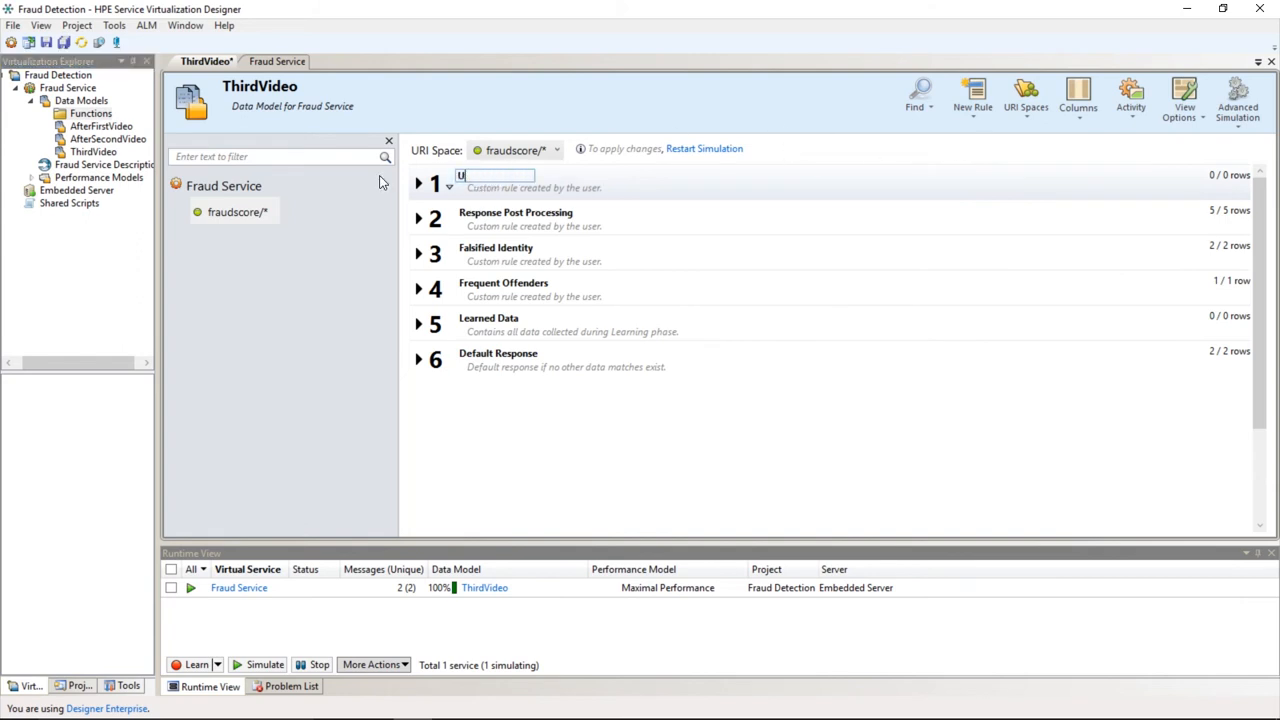
pyautogui.write('pcoding')
pyautogui.press('Return')
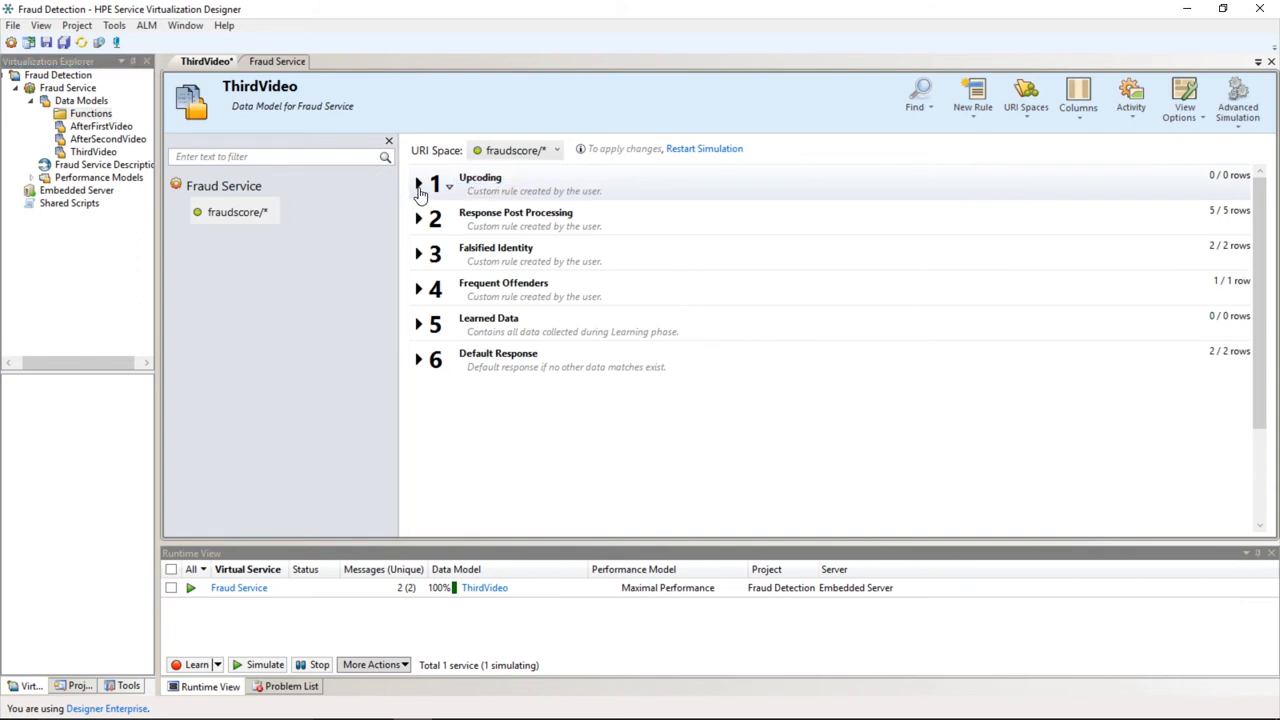
# Add a row to the Upcoding rule with request treatment ECG and response fraudType Upcoding
pyautogui.click(419, 186)
pyautogui.click(485, 272)
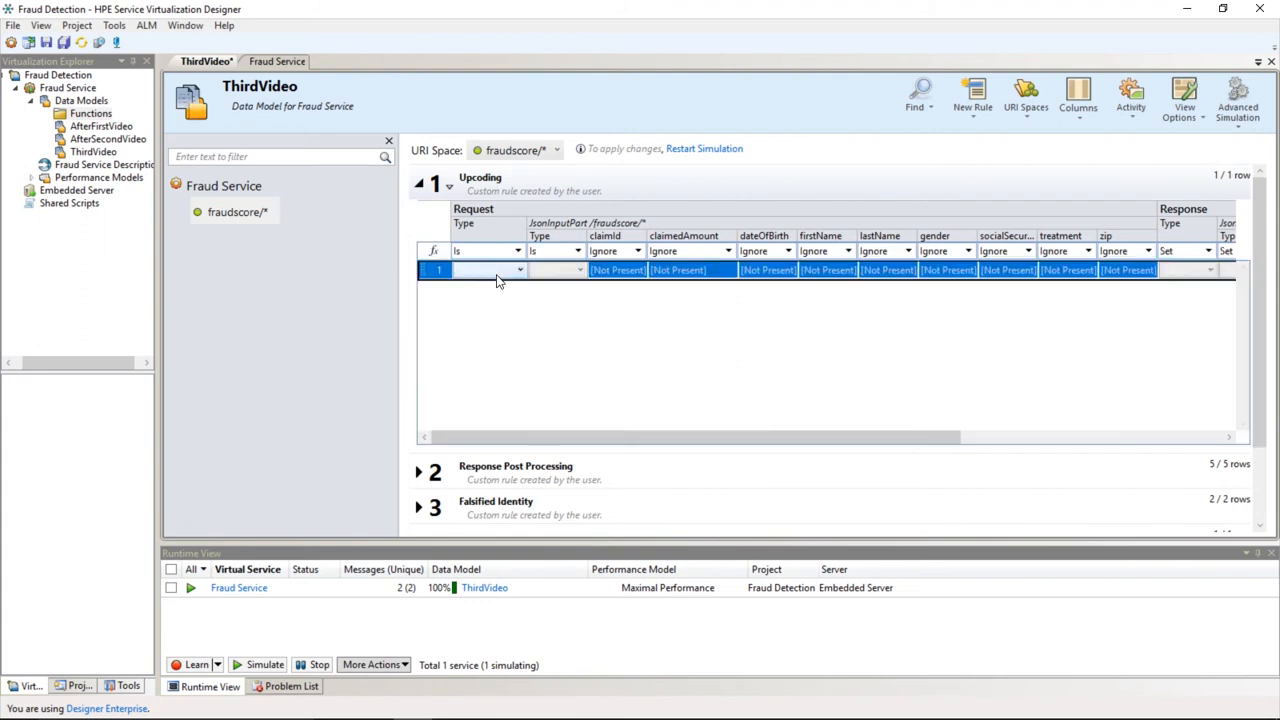
pyautogui.click(1052, 270)
pyautogui.write('ECG')
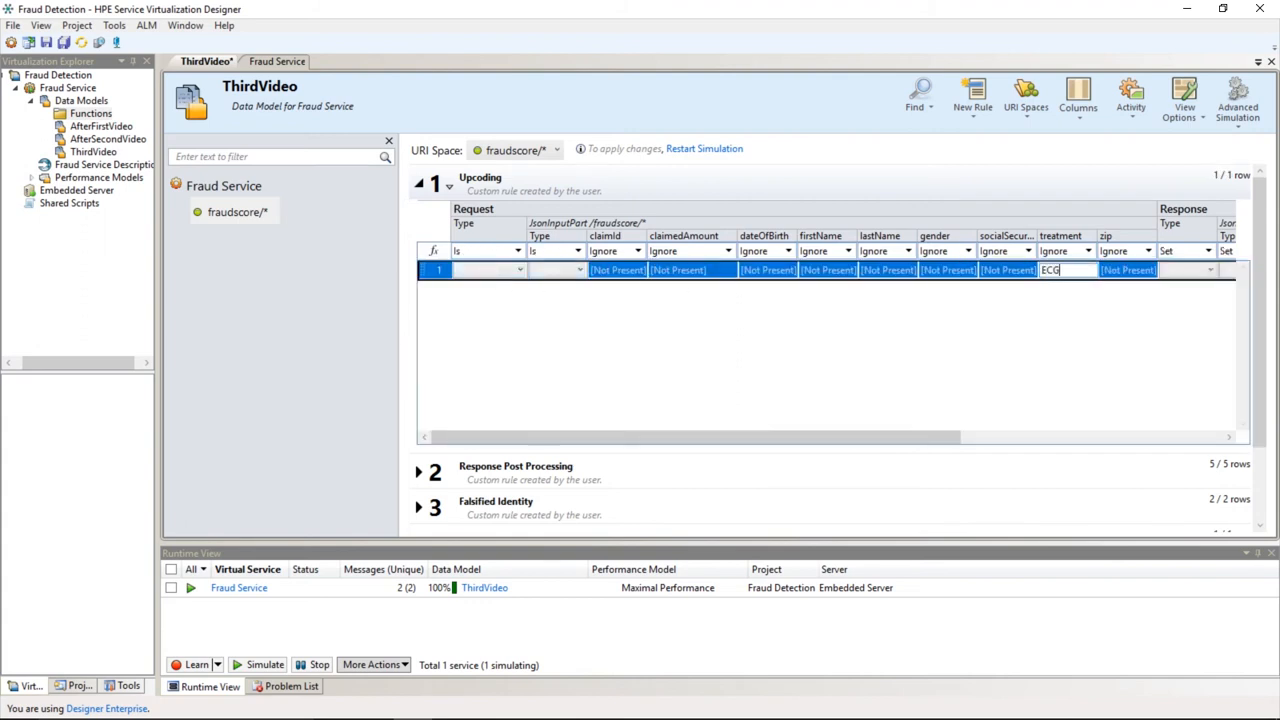
pyautogui.moveTo(920, 440)
pyautogui.mouseDown()
pyautogui.moveTo(1040, 444)
pyautogui.moveTo(917, 443)
pyautogui.mouseUp()
pyautogui.click(1124, 274)
pyautogui.write('Upcoding')
pyautogui.press('Return')
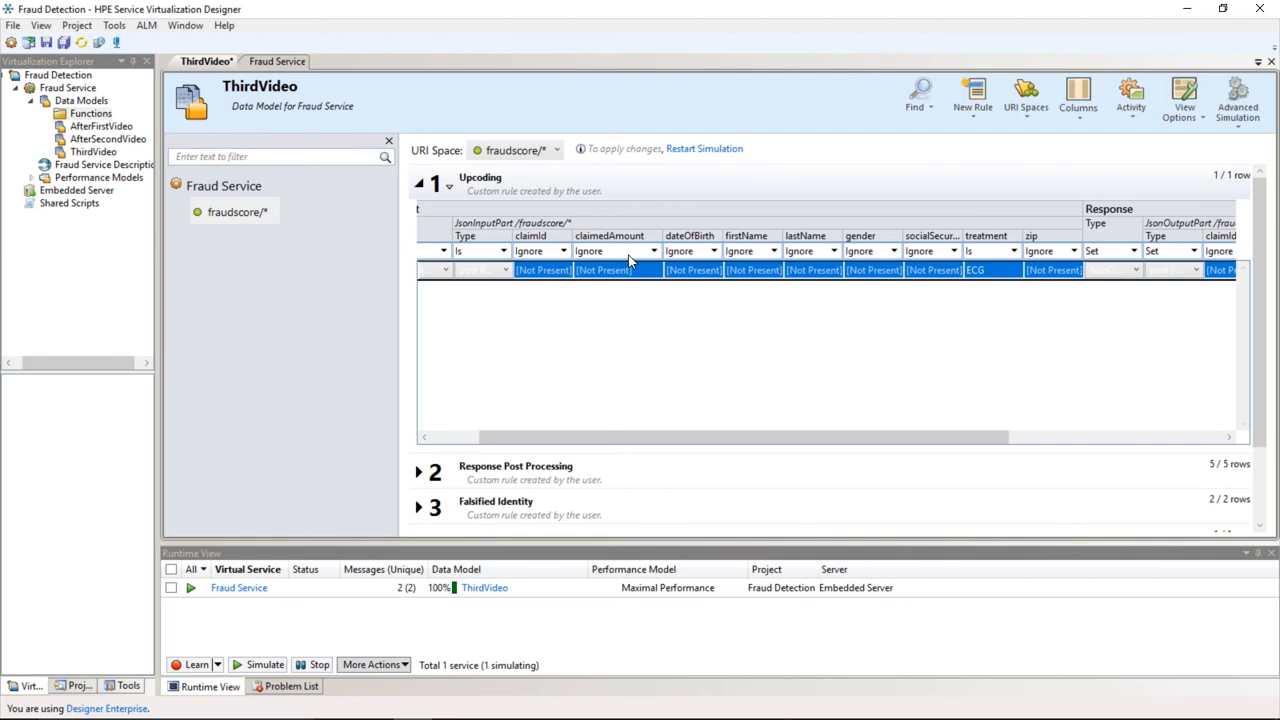
# Create the function $input_int > 500 and apply it to the claimedAmount column of the Upcoding rule
pyautogui.click(630, 266)
pyautogui.click(630, 268)
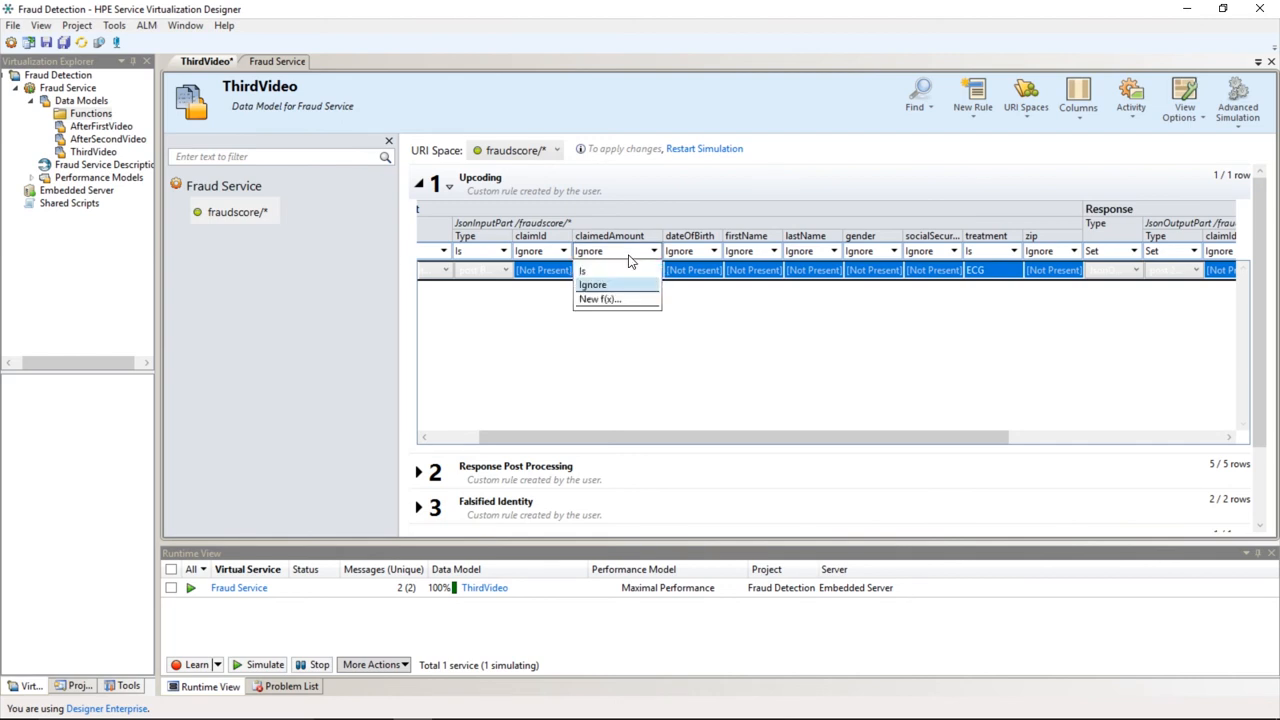
pyautogui.click(597, 300)
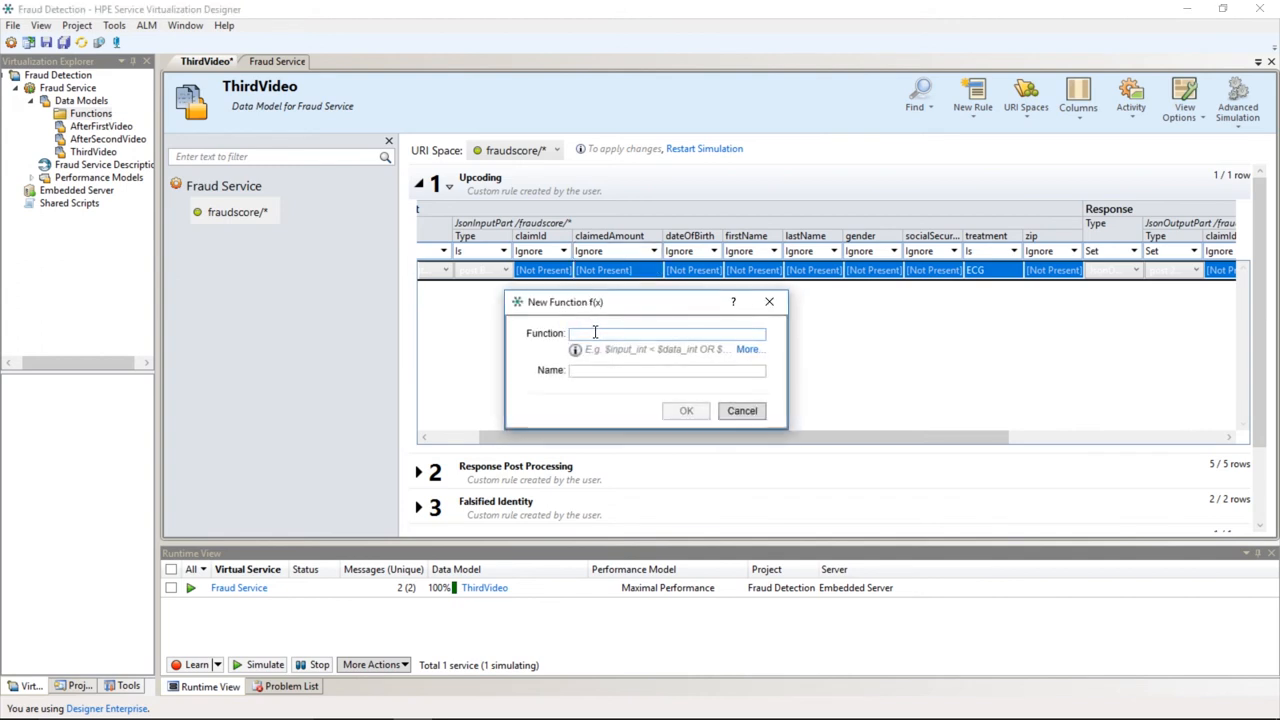
pyautogui.write('$input_strin')
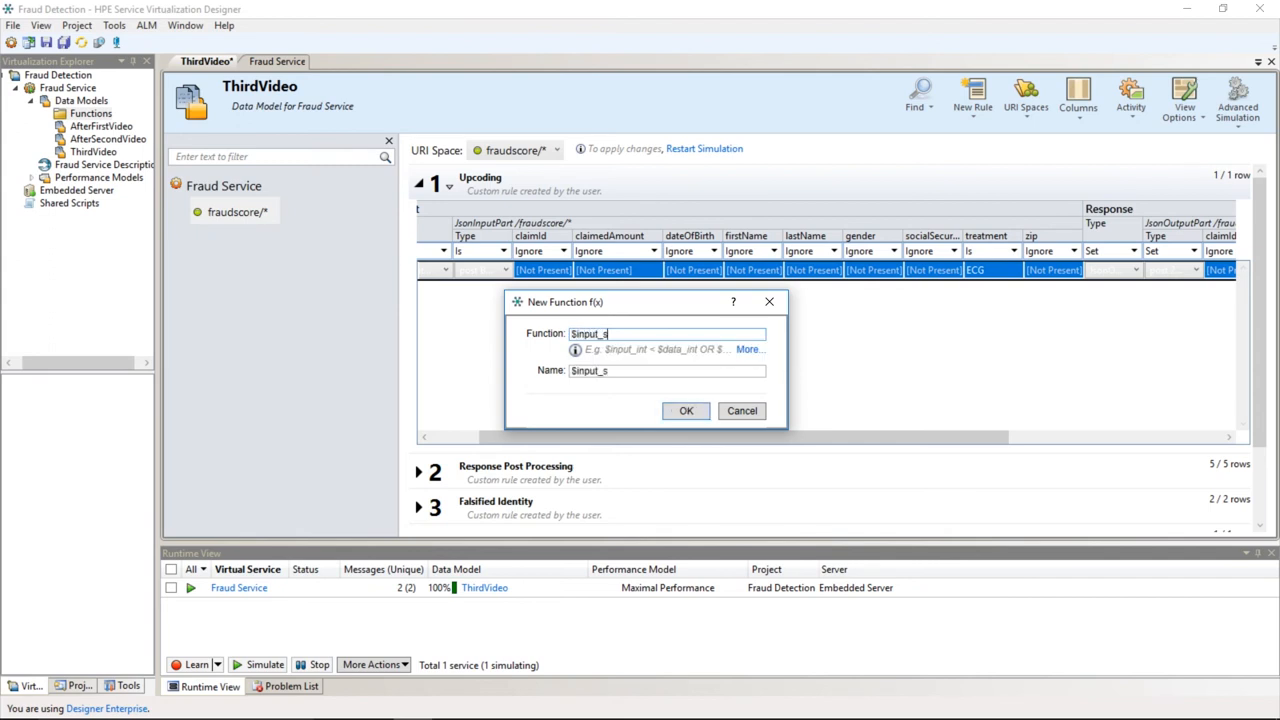
pyautogui.press('BackSpace')
pyautogui.press('BackSpace')
pyautogui.press('BackSpace')
pyautogui.press('BackSpace')
pyautogui.write('int')
pyautogui.write('> 500')
pyautogui.press('Return')
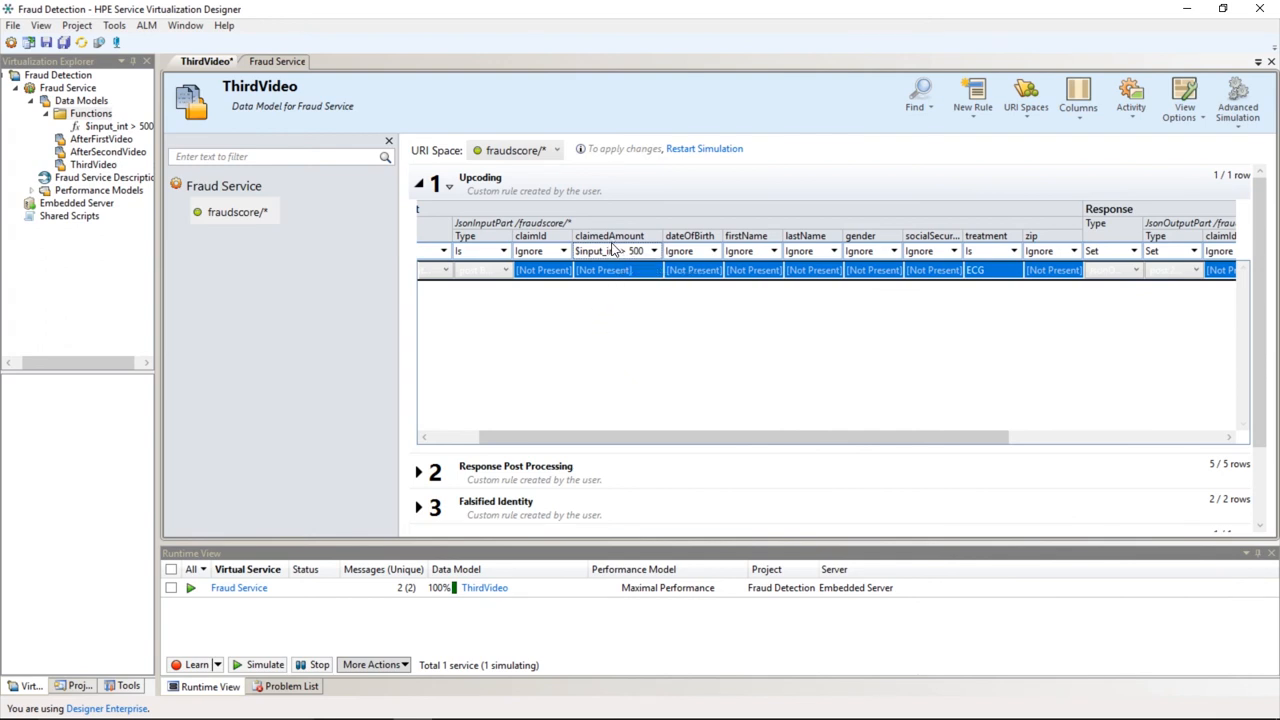
pyautogui.click(614, 253)
pyautogui.click(598, 299)
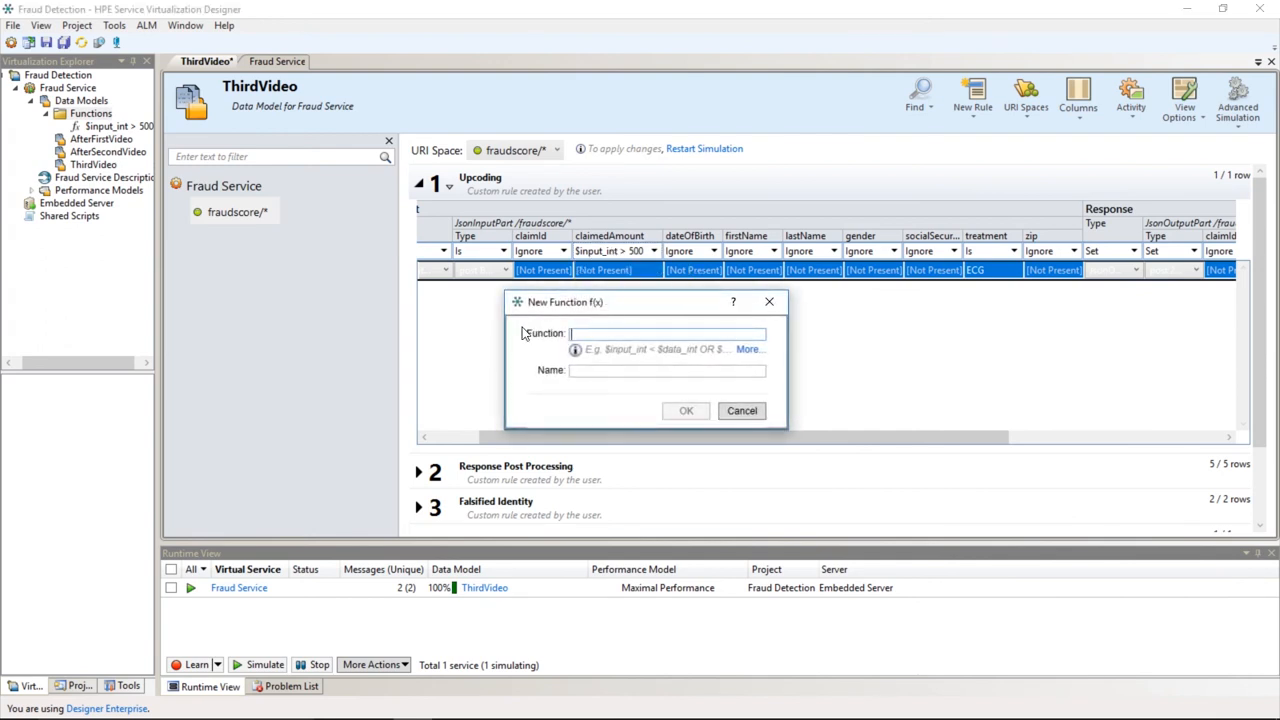
pyautogui.click(769, 301)
# Restart the simulation and submit the first sample claim in the Health Insurance Demo Client as ECG for 550, checking the fraud response
pyautogui.click(710, 150)
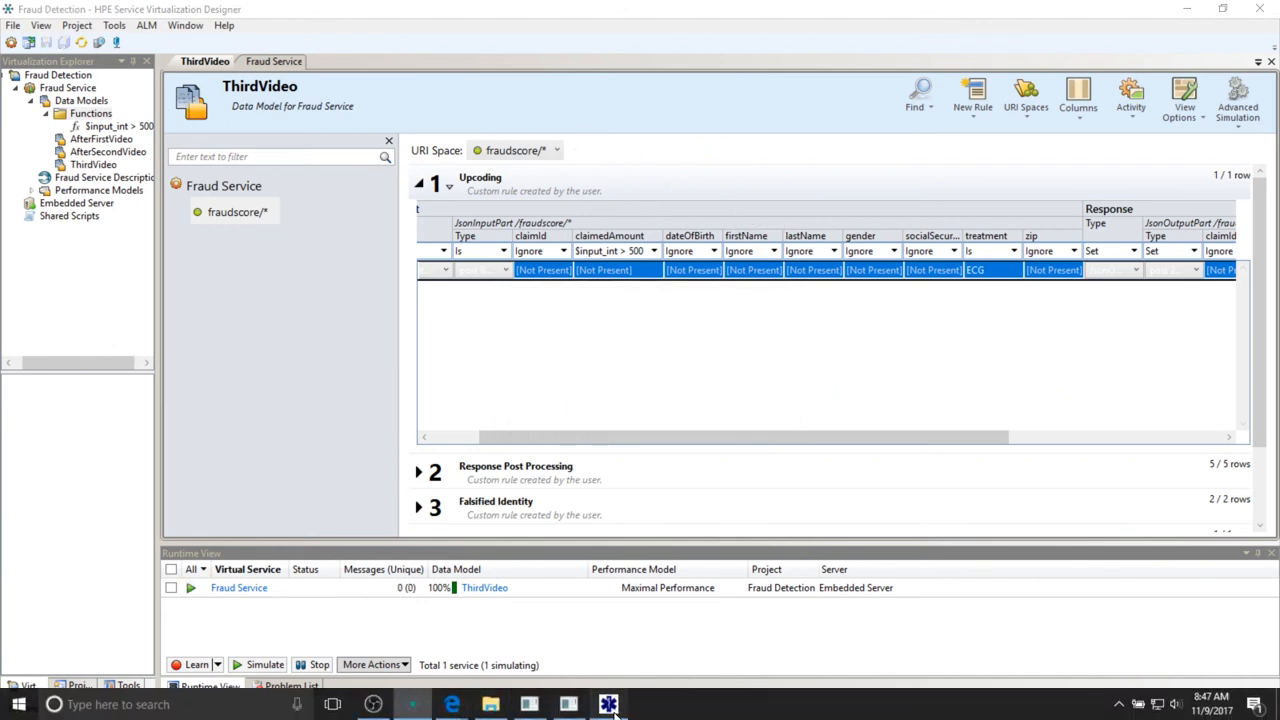
pyautogui.click(608, 714)
pyautogui.click(603, 354)
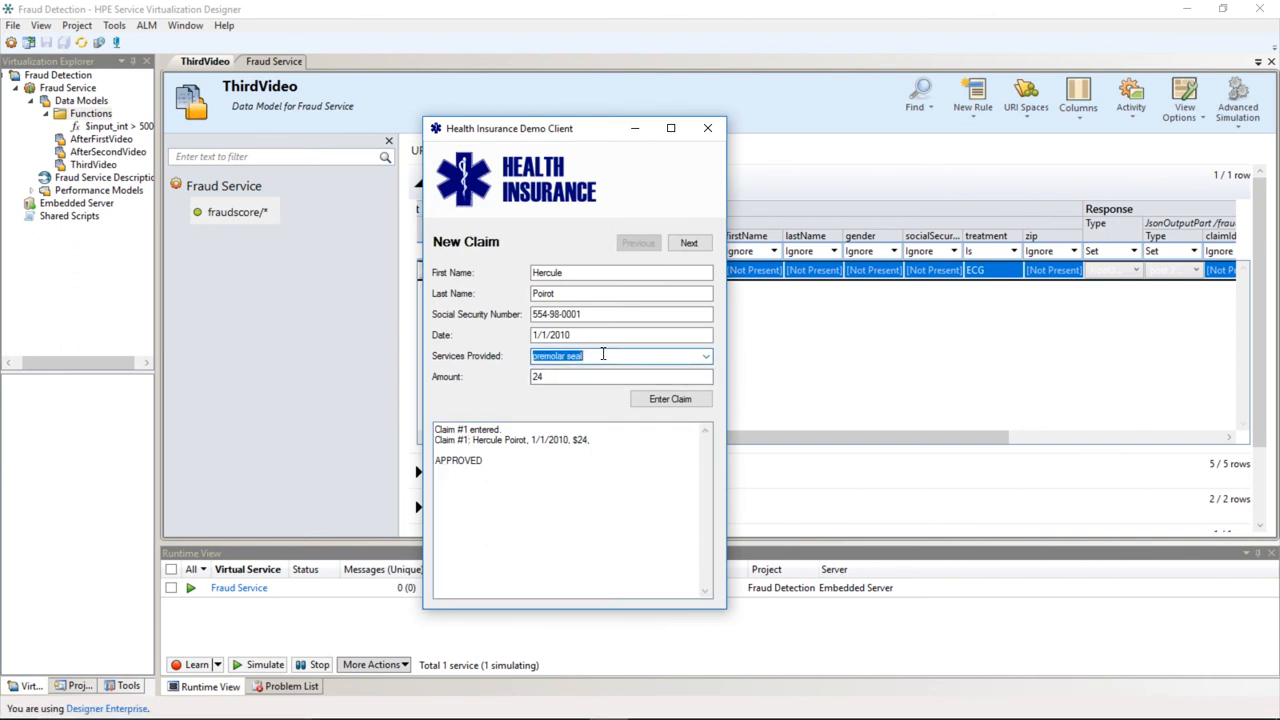
pyautogui.write('ECG')
pyautogui.press('Tab')
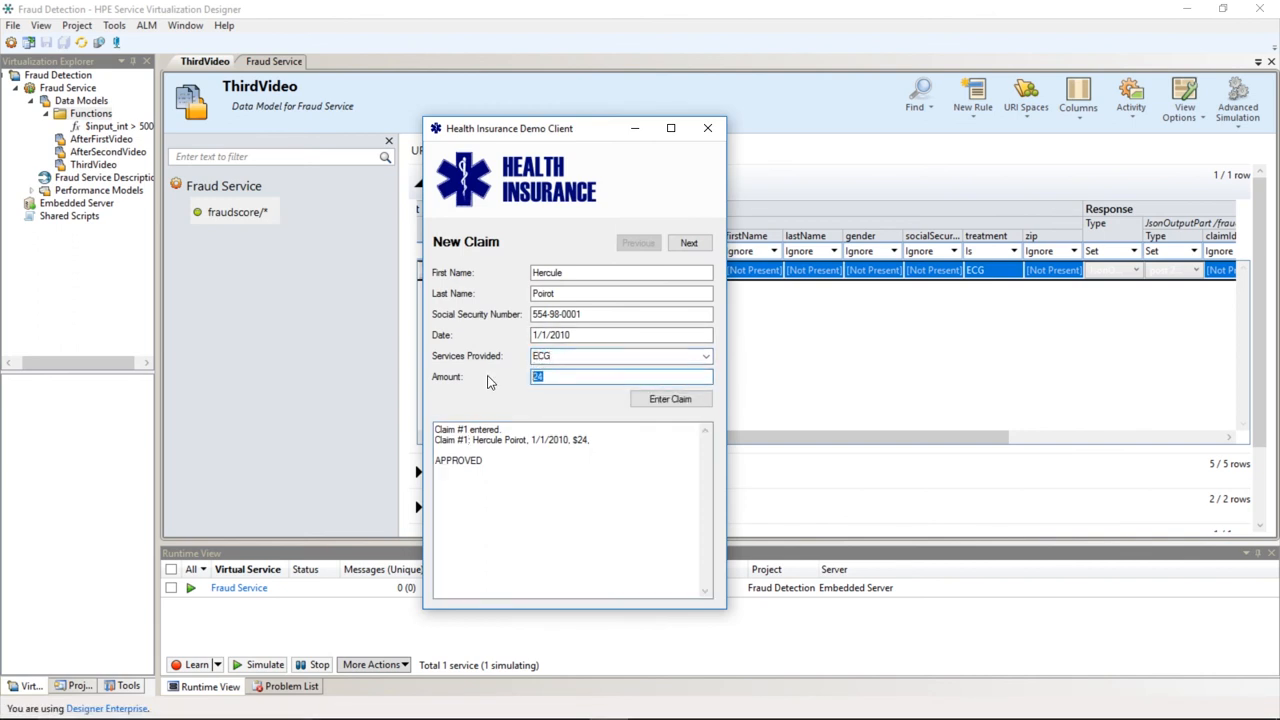
pyautogui.write('550')
pyautogui.click(657, 400)
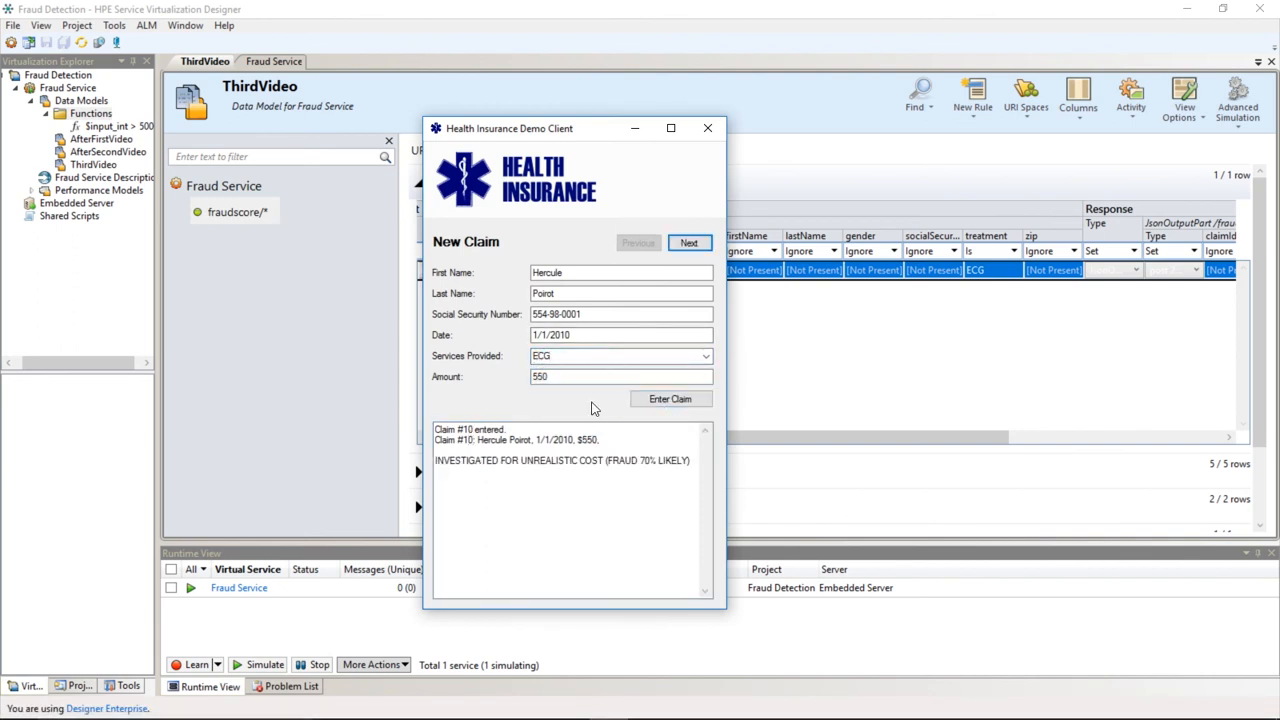
pyautogui.moveTo(436, 460); pyautogui.dragTo(697, 460)
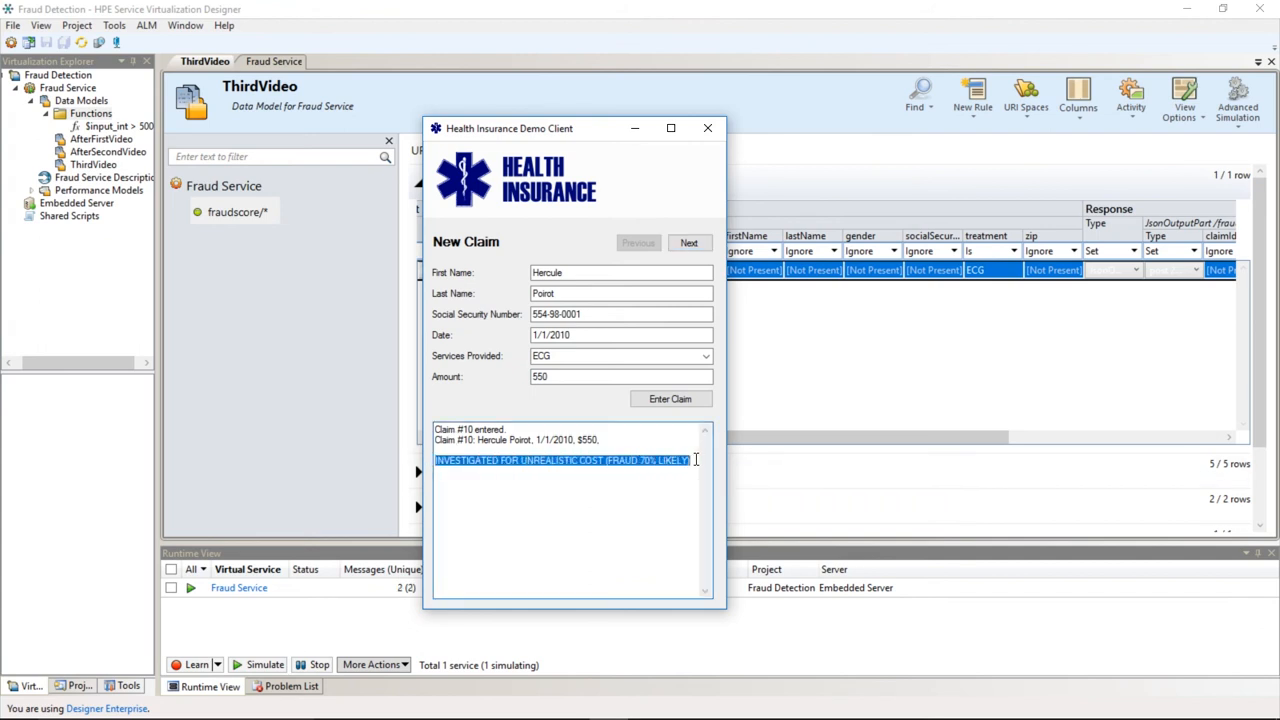
# Switch back to Service Virtualization Designer and add an Upcoding rule row with treatment EEG and fraudType Upcoding
pyautogui.click(332, 340)
pyautogui.rightClick(766, 312)
pyautogui.click(772, 325)
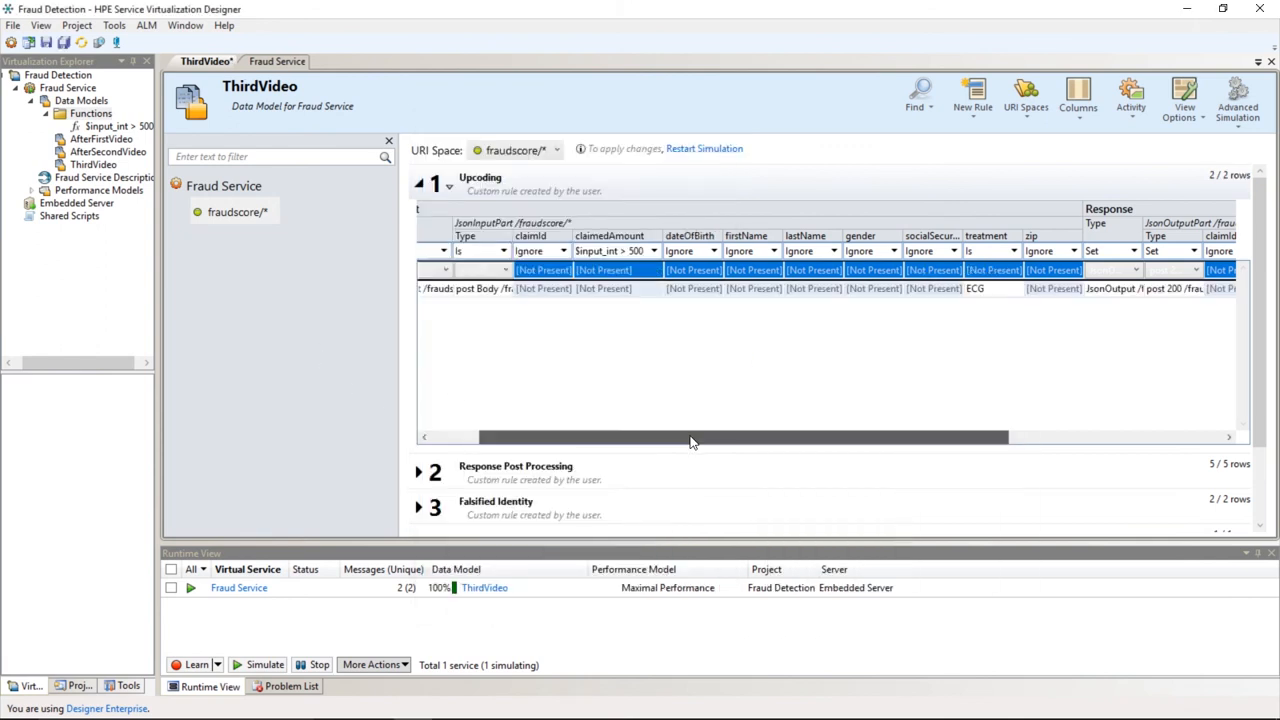
pyautogui.click(973, 262)
pyautogui.write('EEG')
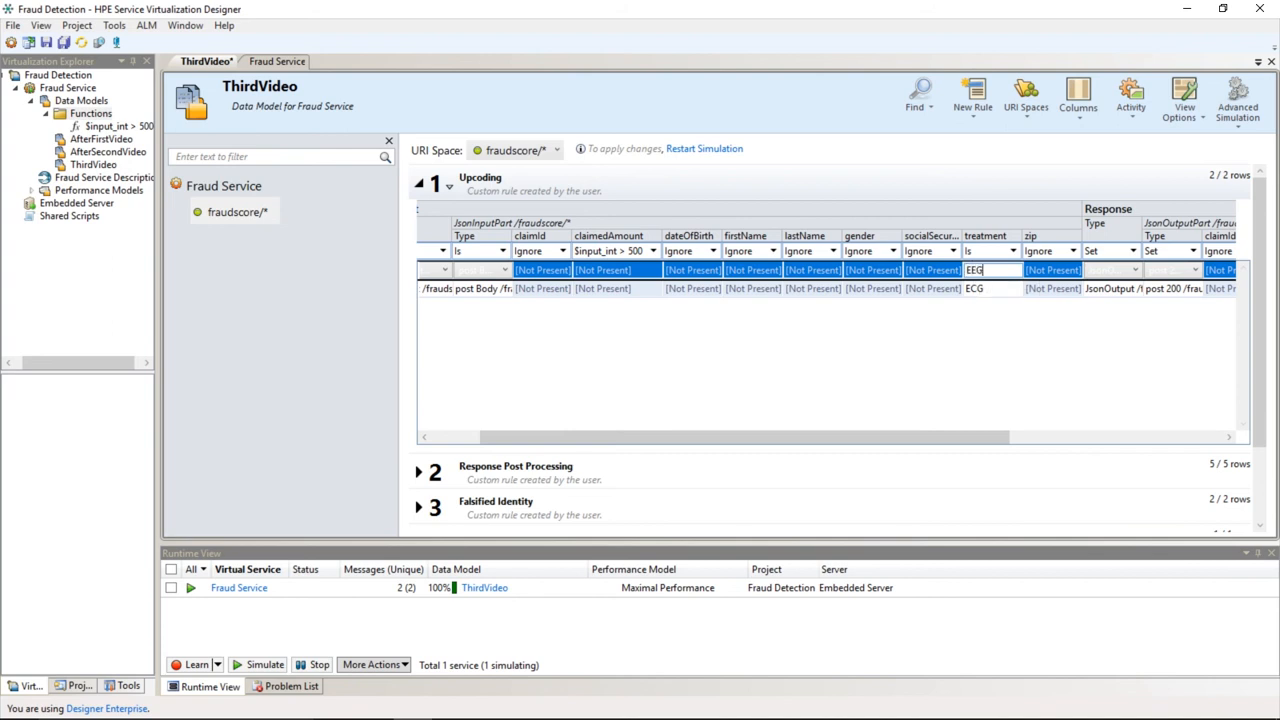
pyautogui.press('Return')
pyautogui.moveTo(958, 437); pyautogui.dragTo(1125, 436)
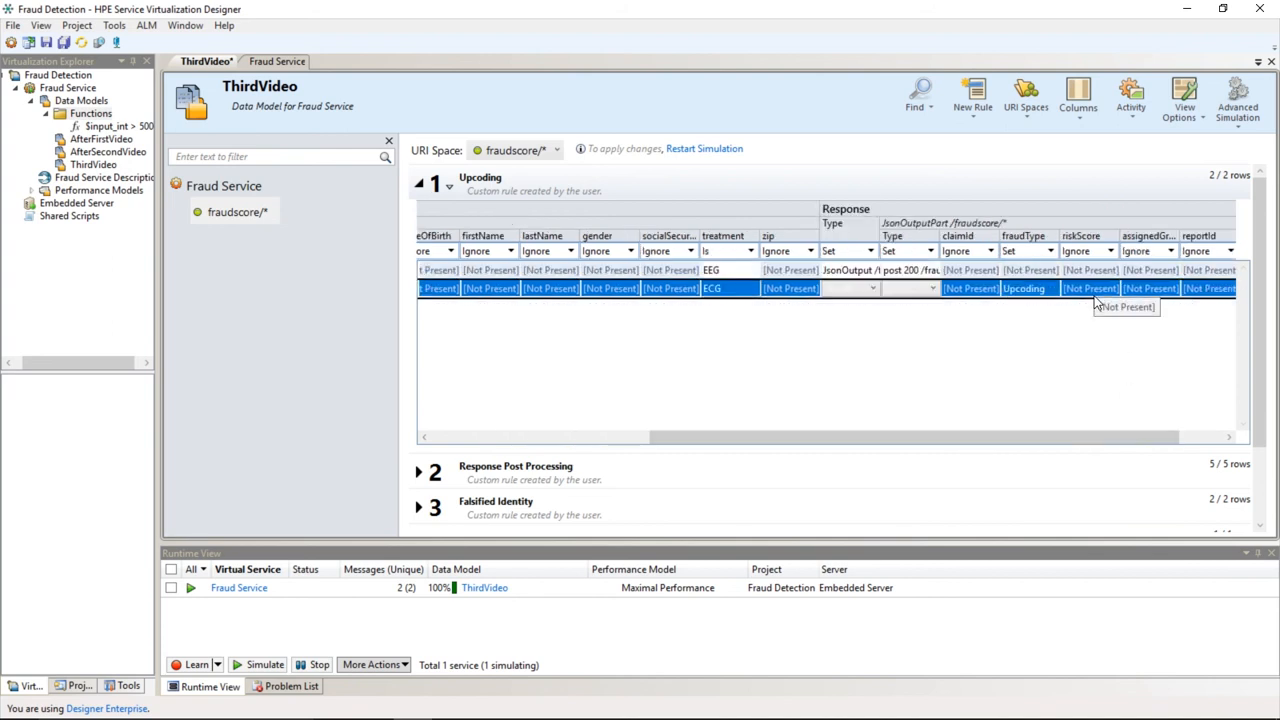
pyautogui.click(1033, 270)
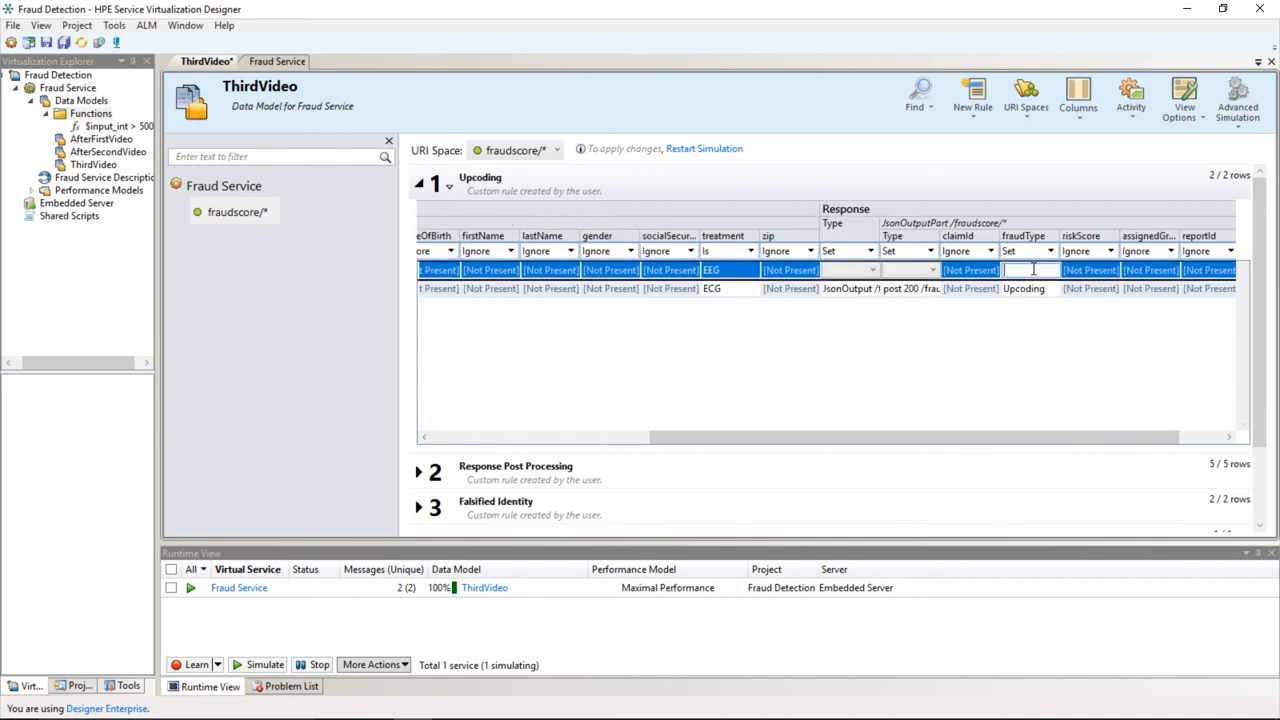
pyautogui.write('Upcoding')
pyautogui.press('Return')
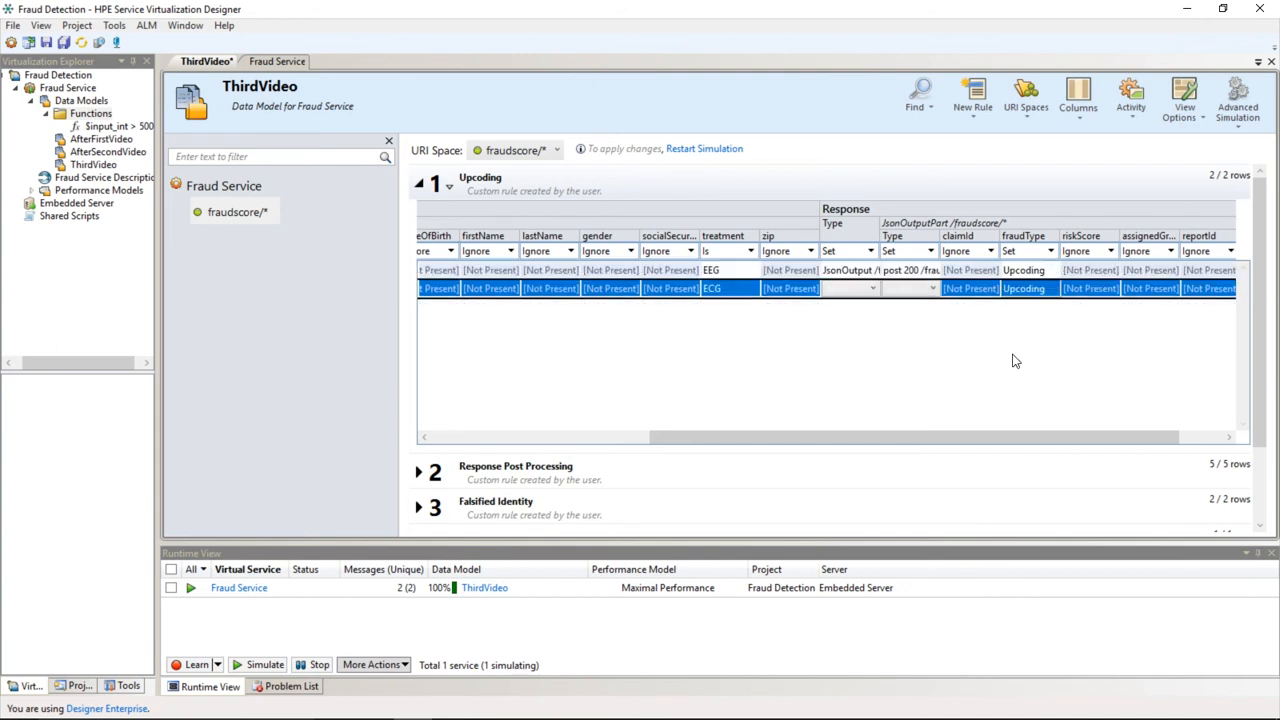
# Set the claimedAmount thresholds in the Upcoding rule to 700 for EEG and 500 for ECG
pyautogui.moveTo(994, 437); pyautogui.dragTo(734, 440)
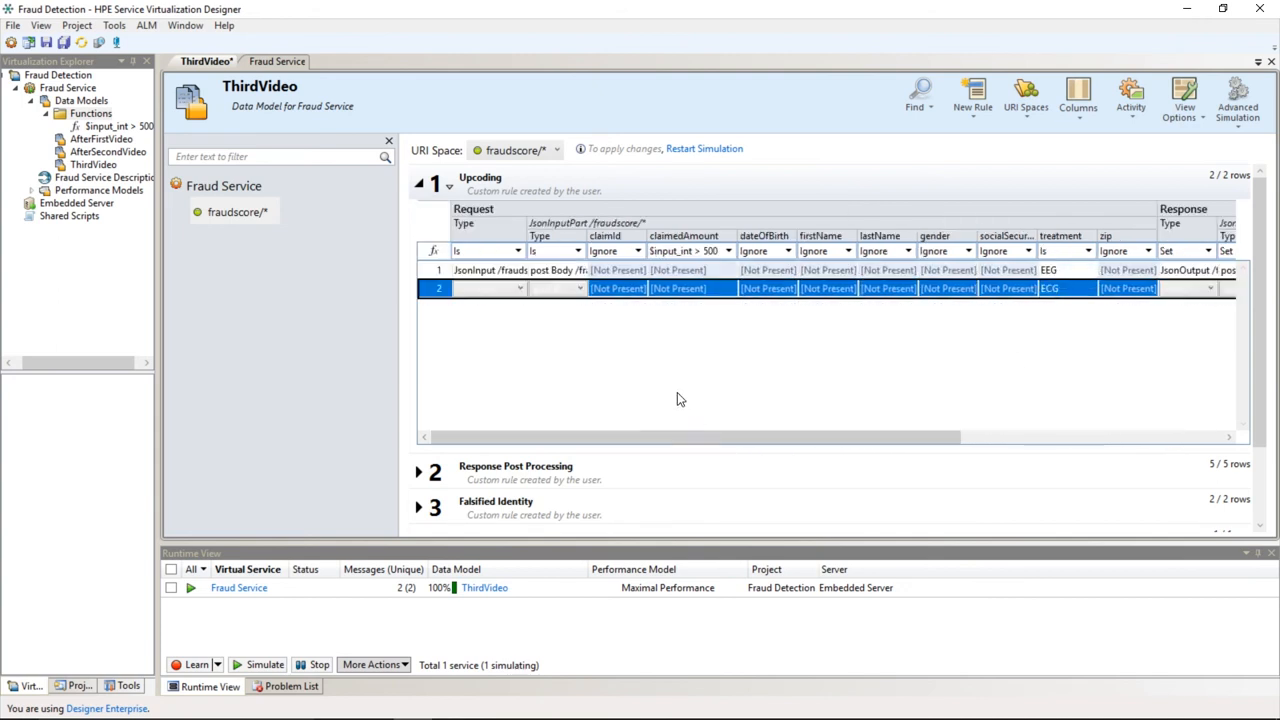
pyautogui.click(677, 270)
pyautogui.write('700')
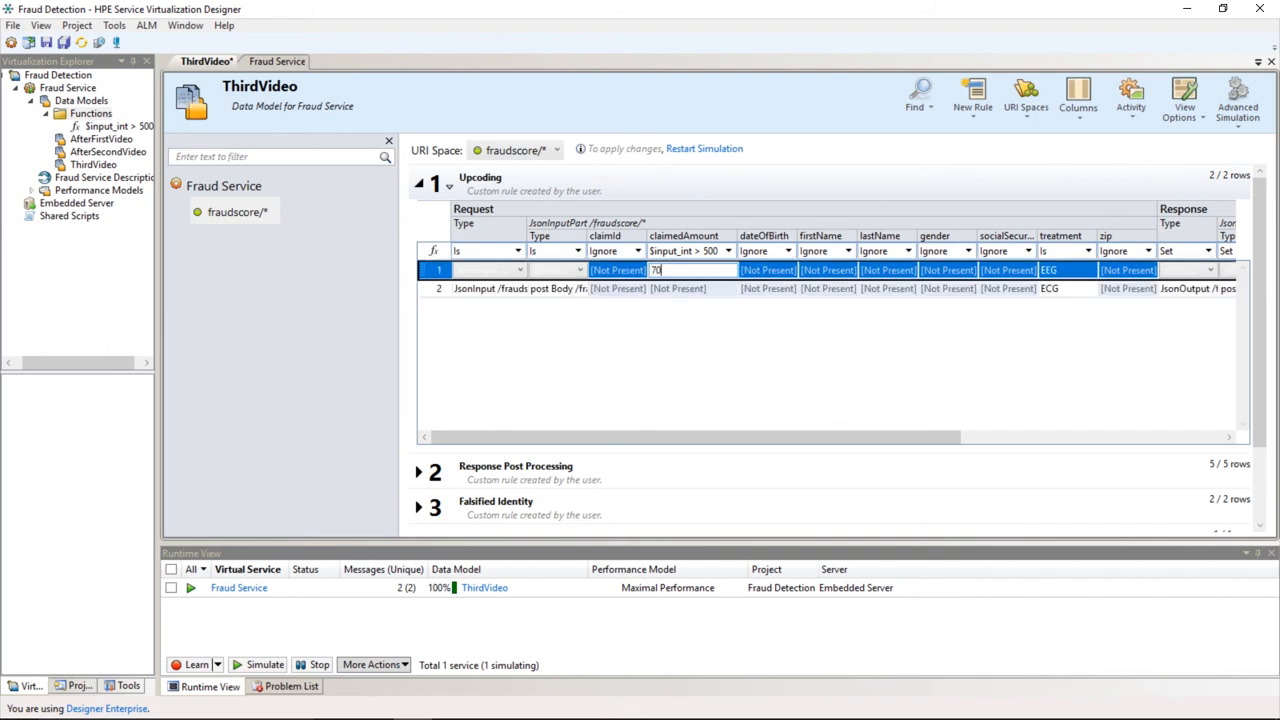
pyautogui.click(679, 289)
pyautogui.write('500')
pyautogui.press('Return')
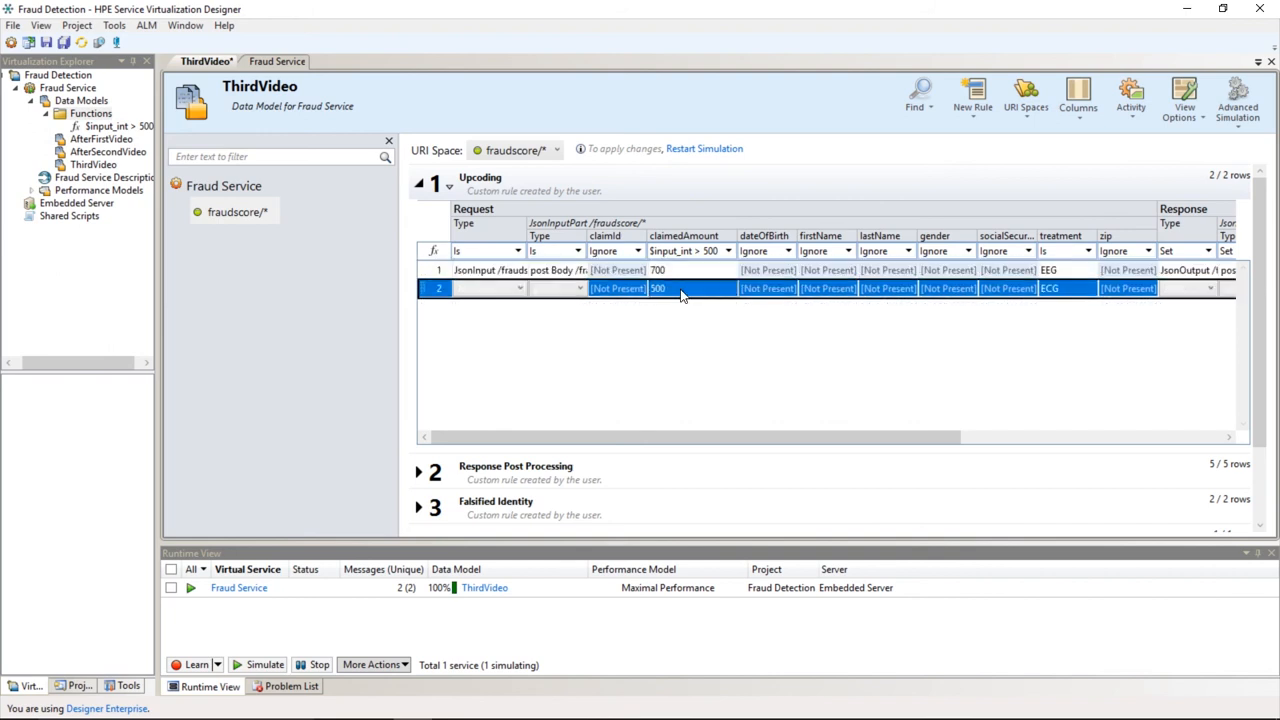
# Create the function $data_int < $input_int and apply it to the claimedAmount column of the Upcoding rule
pyautogui.click(715, 253)
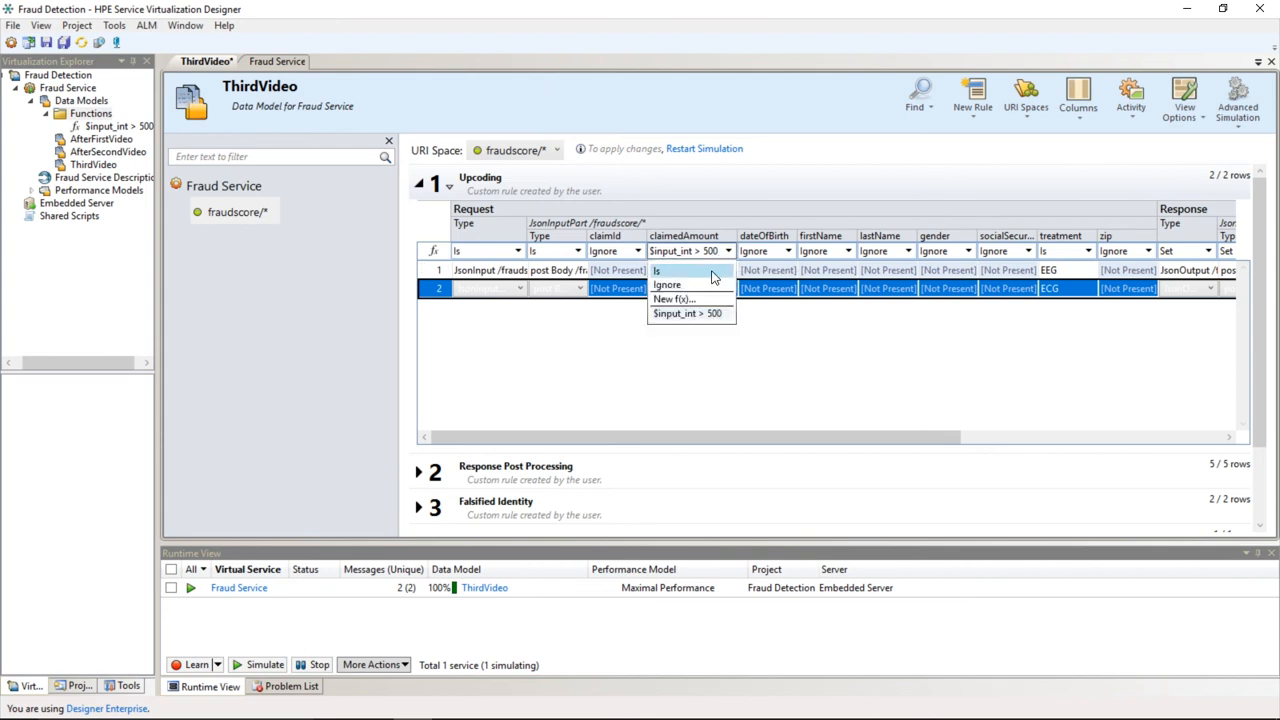
pyautogui.click(708, 298)
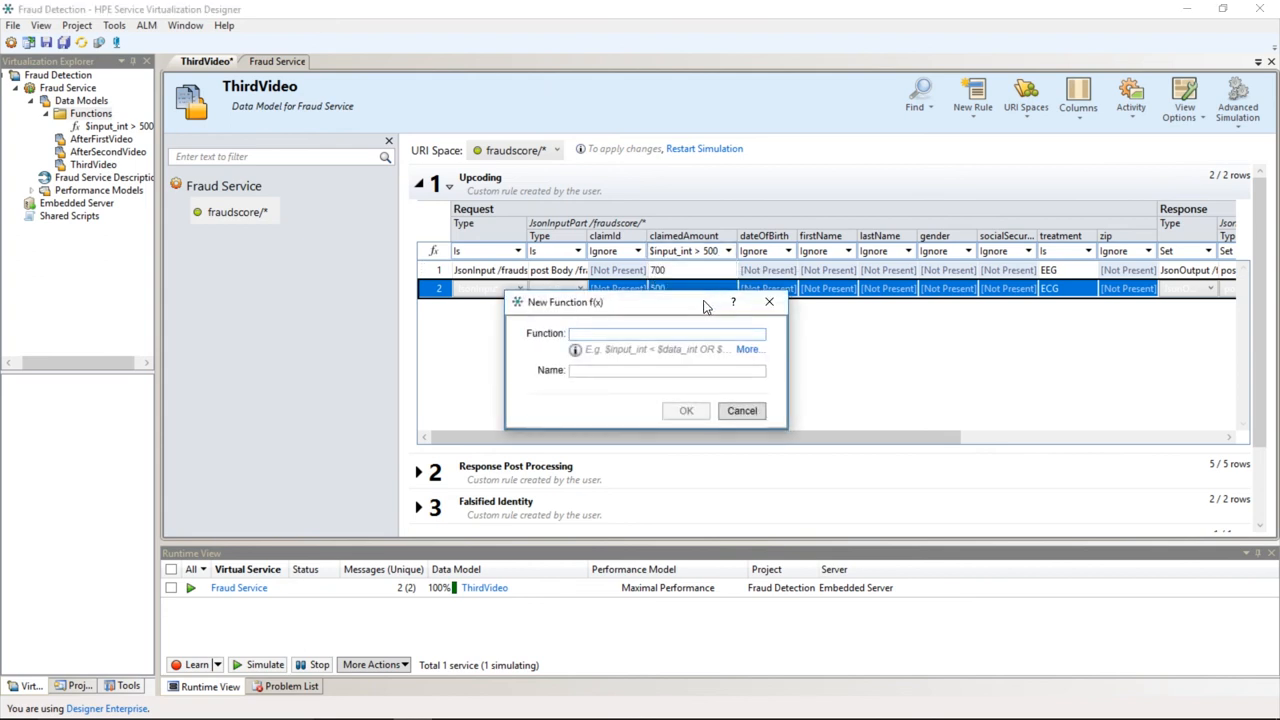
pyautogui.write('$')
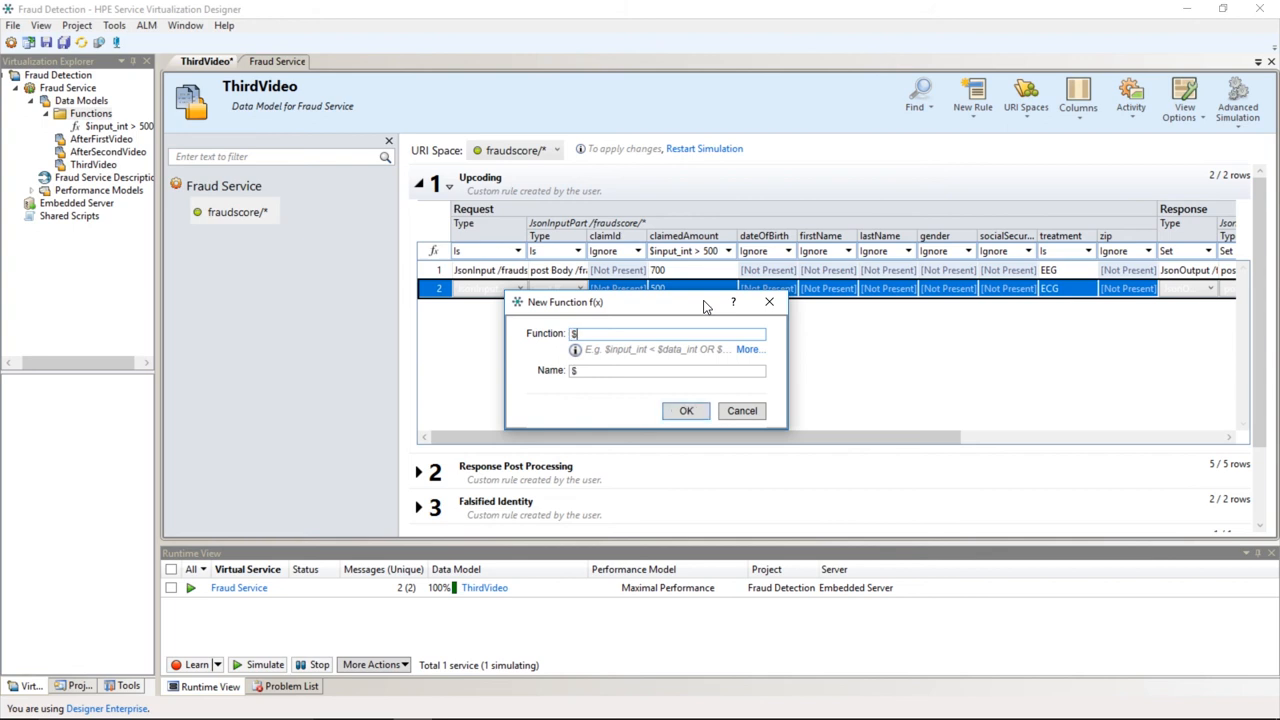
pyautogui.write('data_int < $input_int')
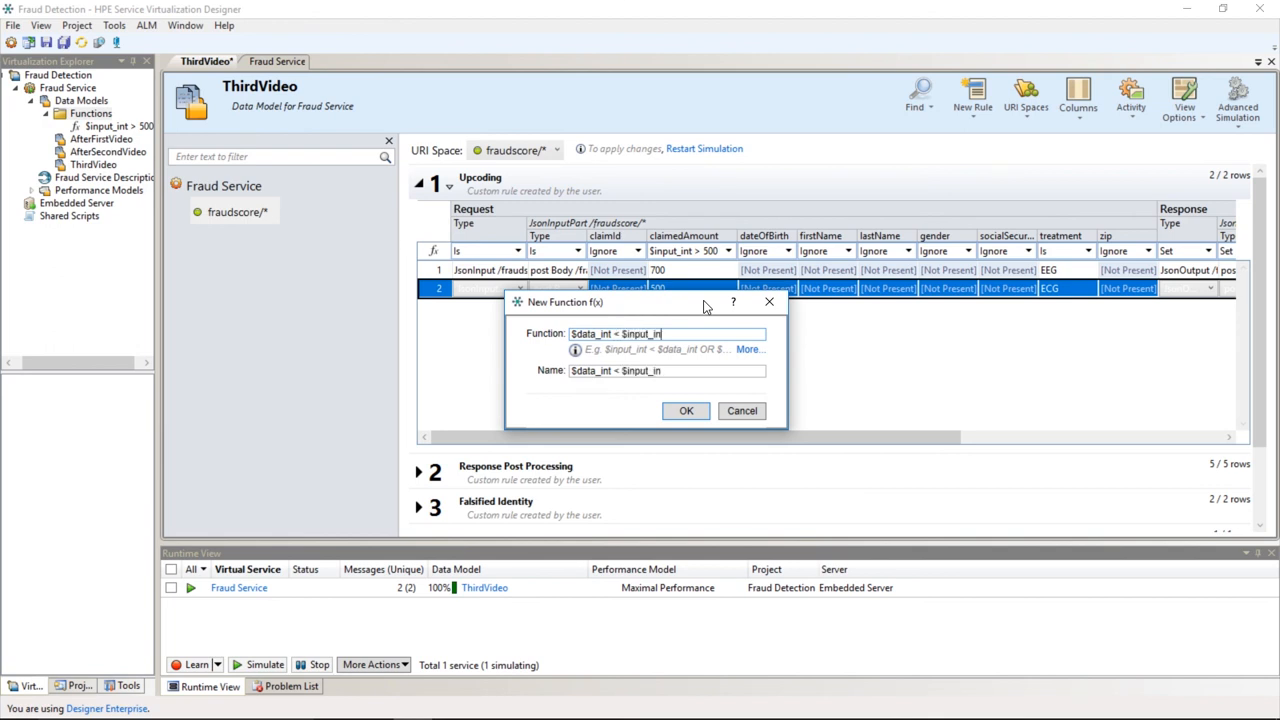
pyautogui.click(686, 411)
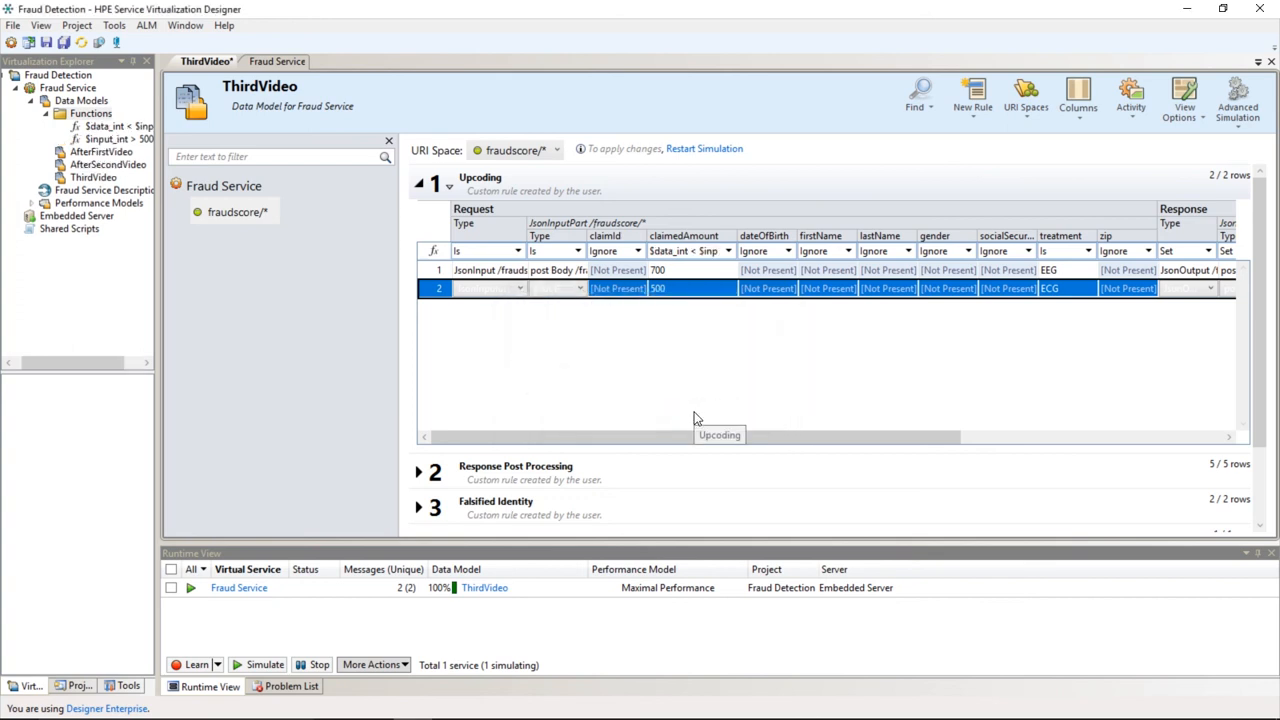
# Restart the simulation and submit the second sample claim in the Health Insurance Demo Client as ECG for 550, checking the fraud response
pyautogui.click(710, 149)
pyautogui.click(608, 704)
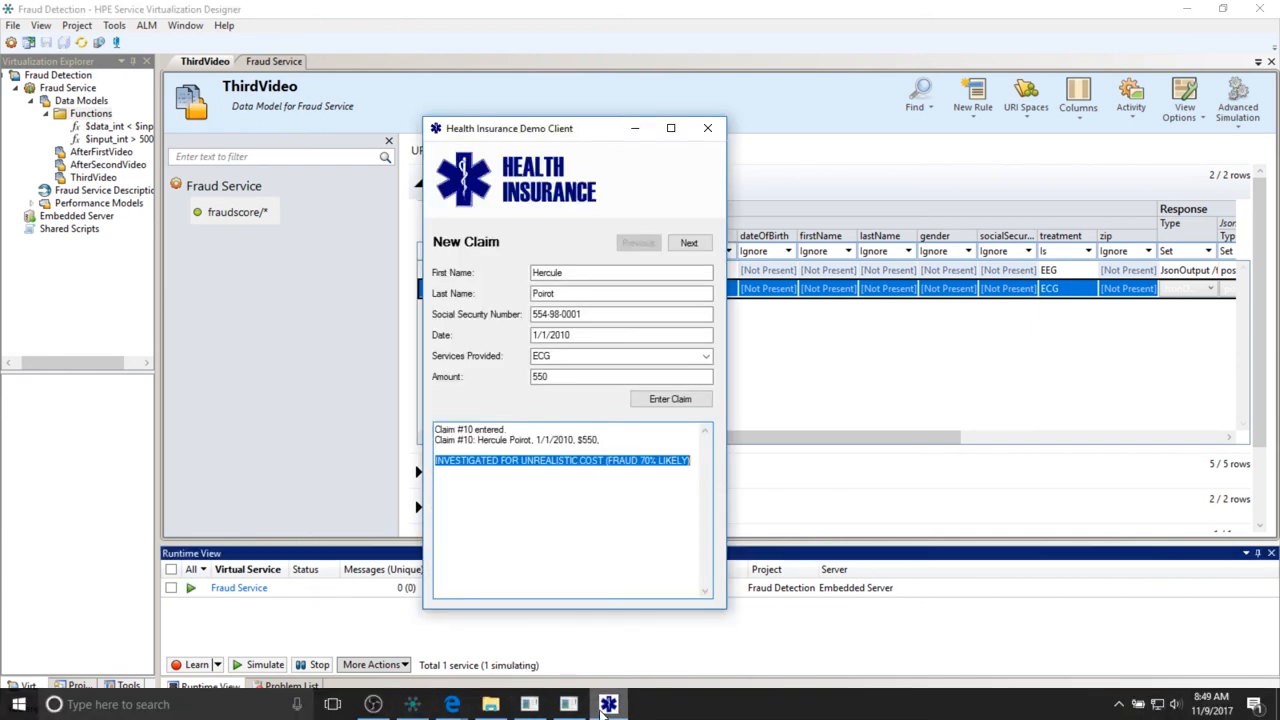
pyautogui.click(689, 244)
pyautogui.click(574, 356)
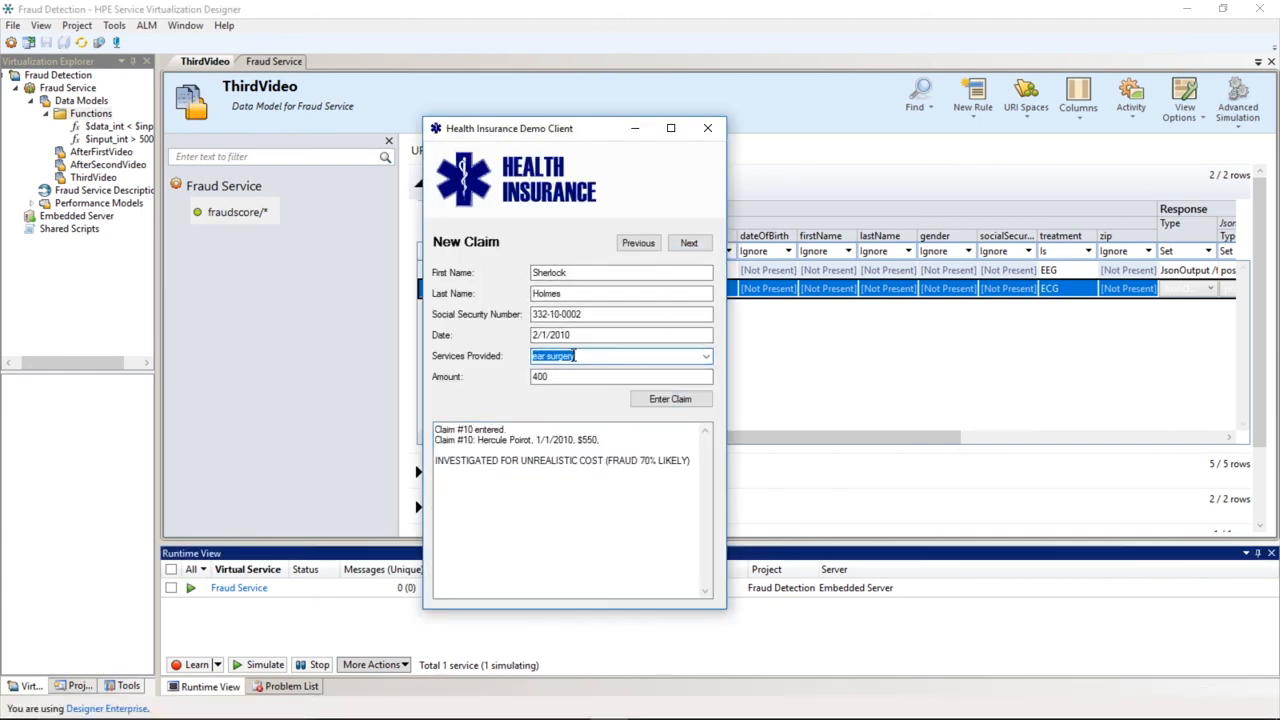
pyautogui.write('ECG')
pyautogui.doubleClick(554, 376)
pyautogui.write('550')
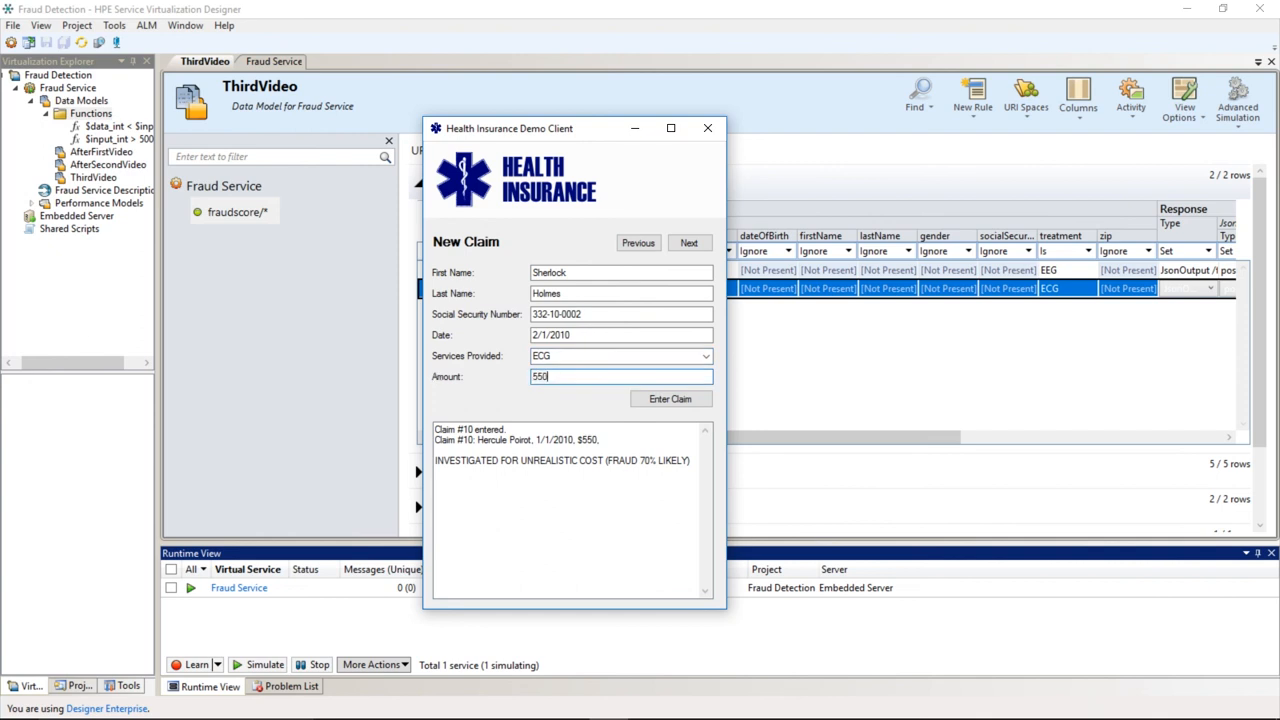
pyautogui.click(664, 400)
pyautogui.moveTo(435, 460); pyautogui.dragTo(696, 464)
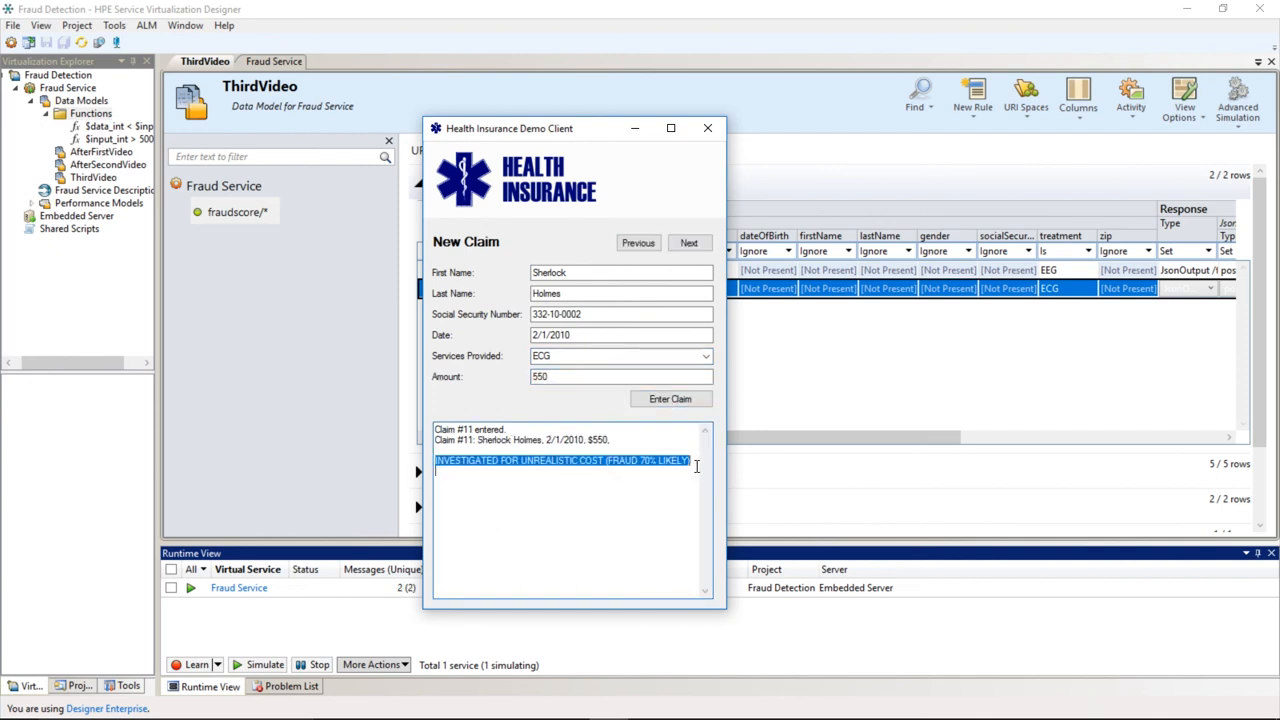
# Resubmit the second sample claim with EEG as the service provided and check the fraud response
pyautogui.moveTo(571, 357); pyautogui.dragTo(491, 363)
pyautogui.write('EEG')
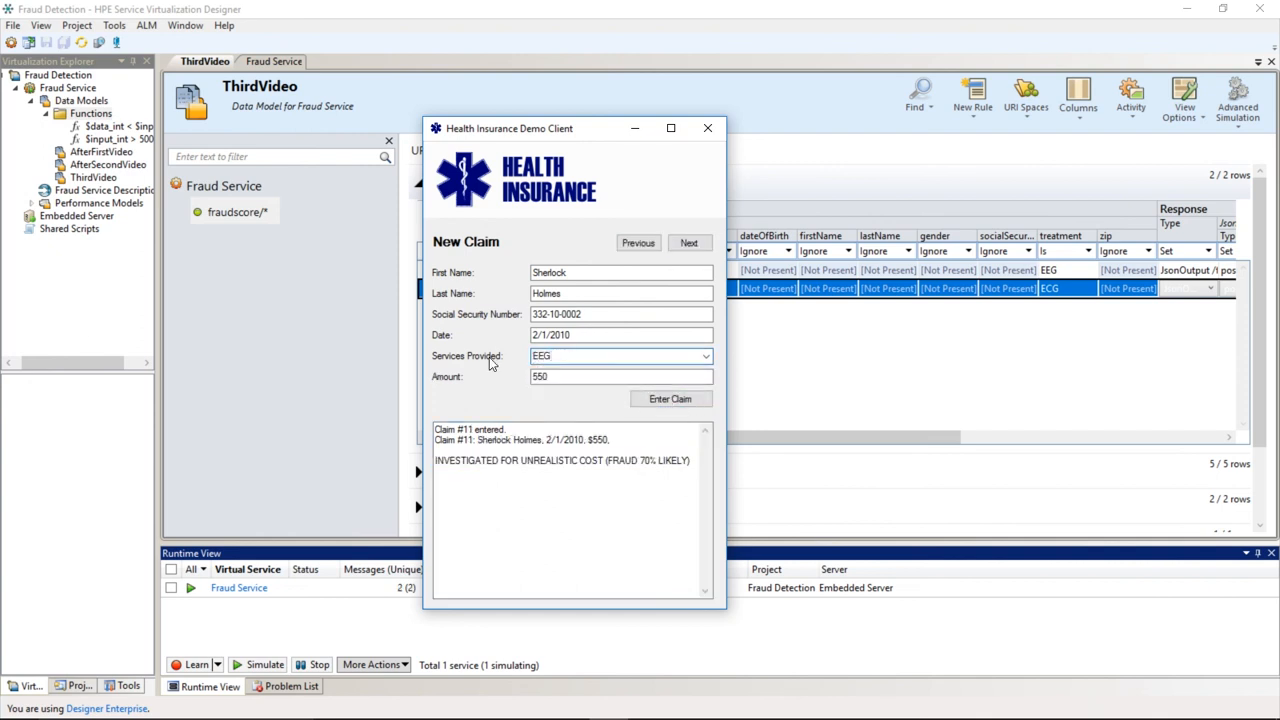
pyautogui.click(675, 400)
pyautogui.moveTo(436, 460); pyautogui.dragTo(592, 460)
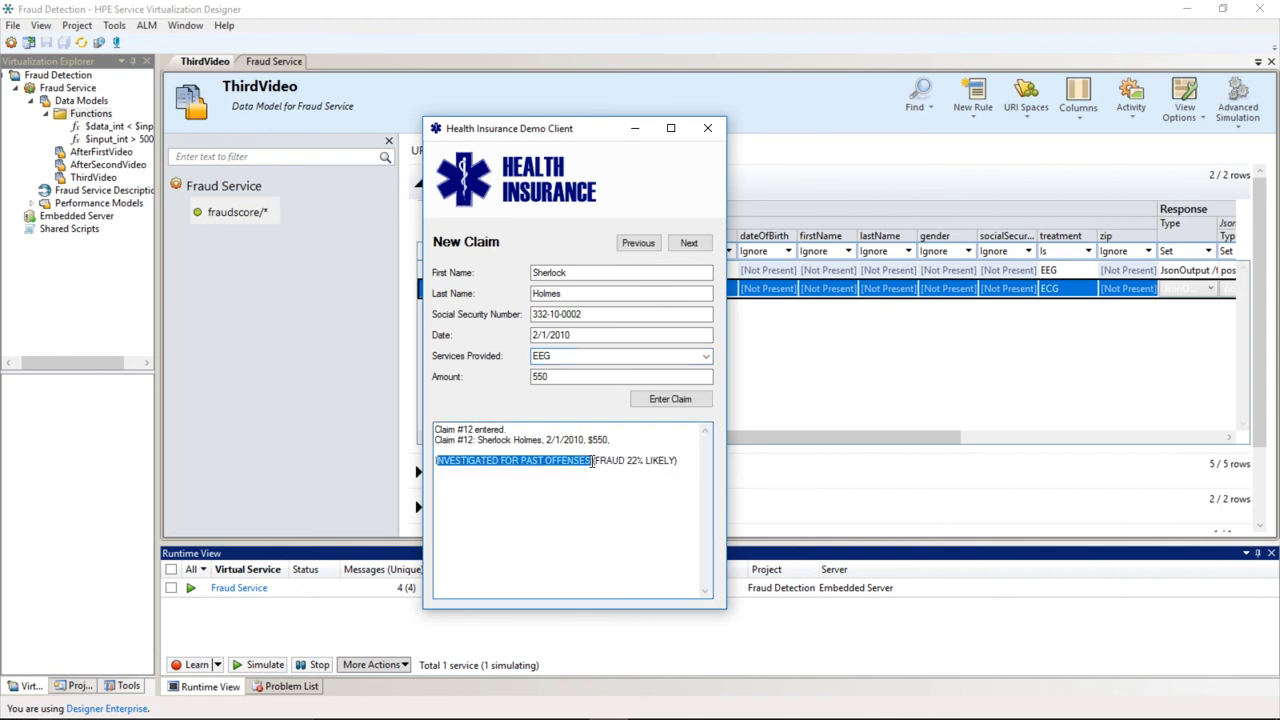
pyautogui.click(554, 470)
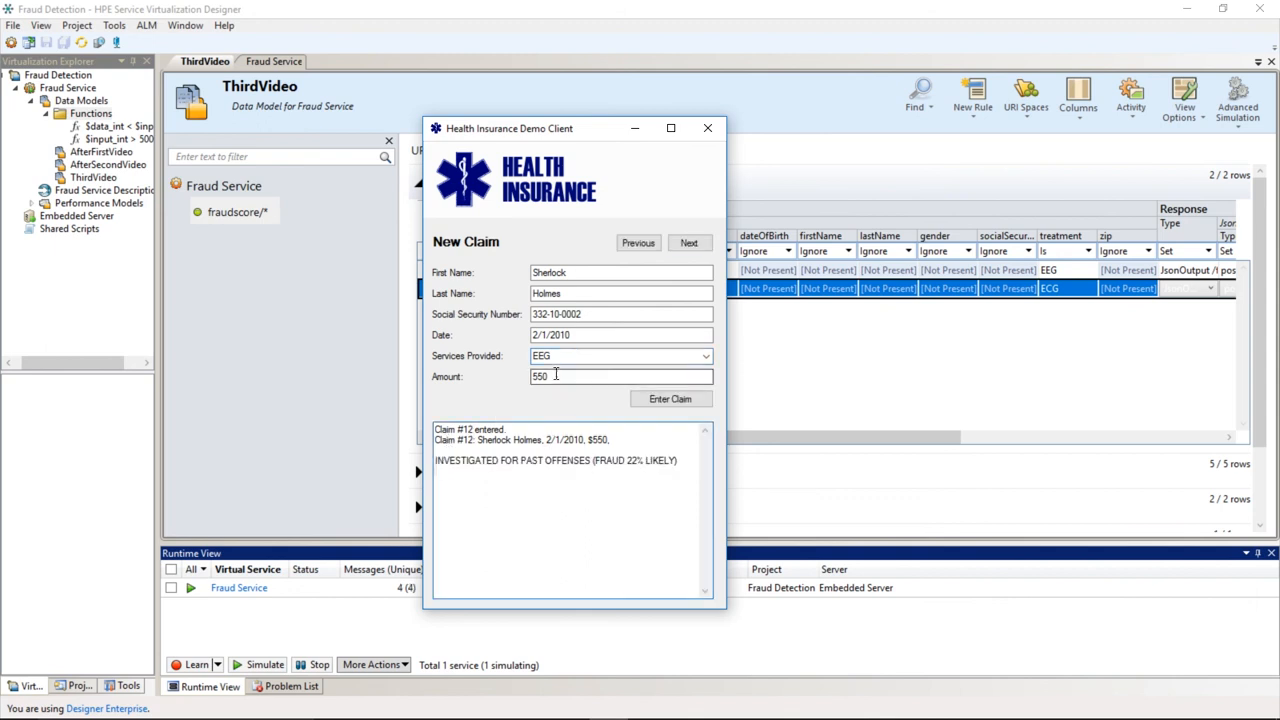
# Resubmit the EEG claim with an amount of 750, check the fraud response, and close the Health Insurance Demo Client
pyautogui.moveTo(562, 376); pyautogui.dragTo(481, 376)
pyautogui.write('750')
pyautogui.click(670, 399)
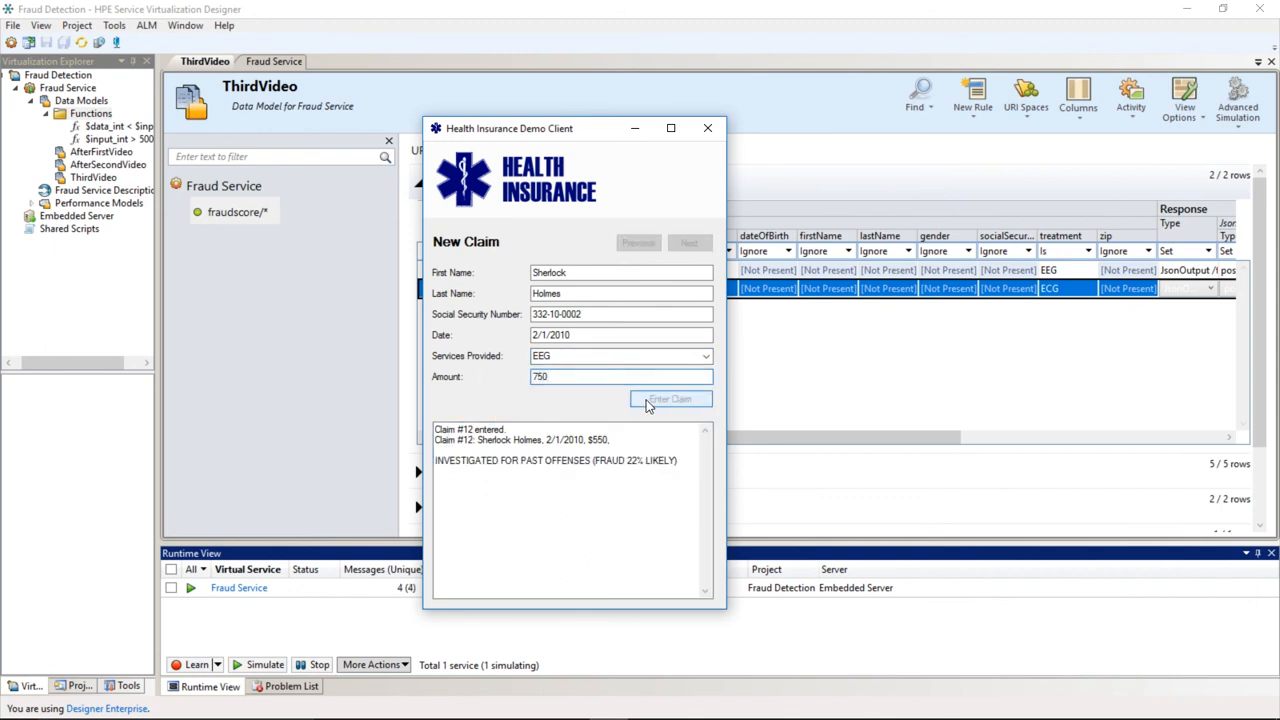
pyautogui.moveTo(691, 460); pyautogui.dragTo(435, 460)
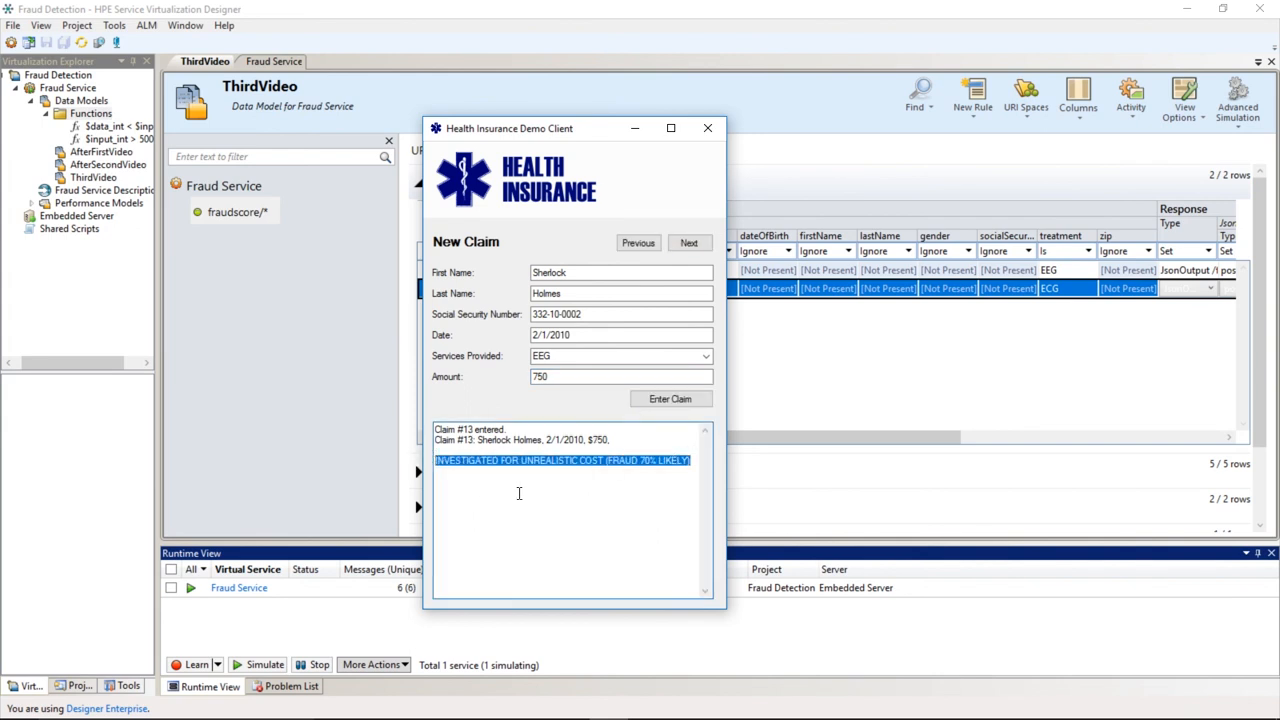
pyautogui.click(707, 128)
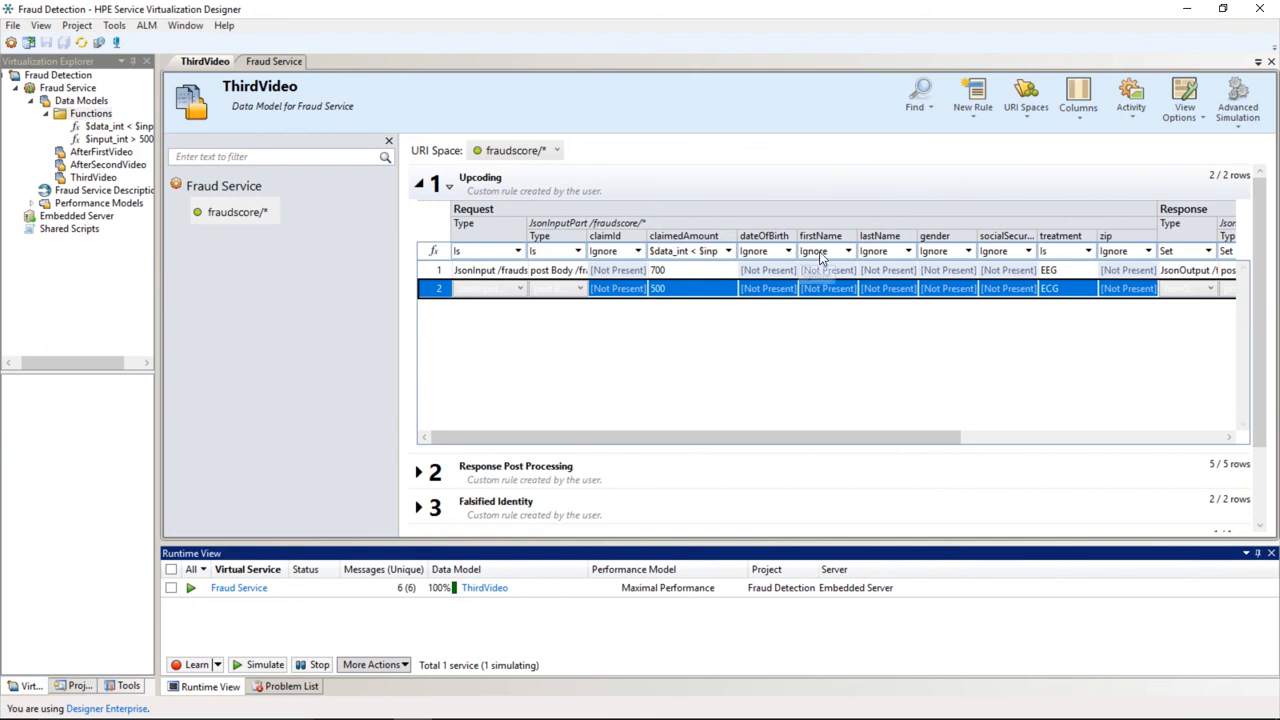
pyautogui.moveTo(1006, 443); pyautogui.dragTo(1125, 443)
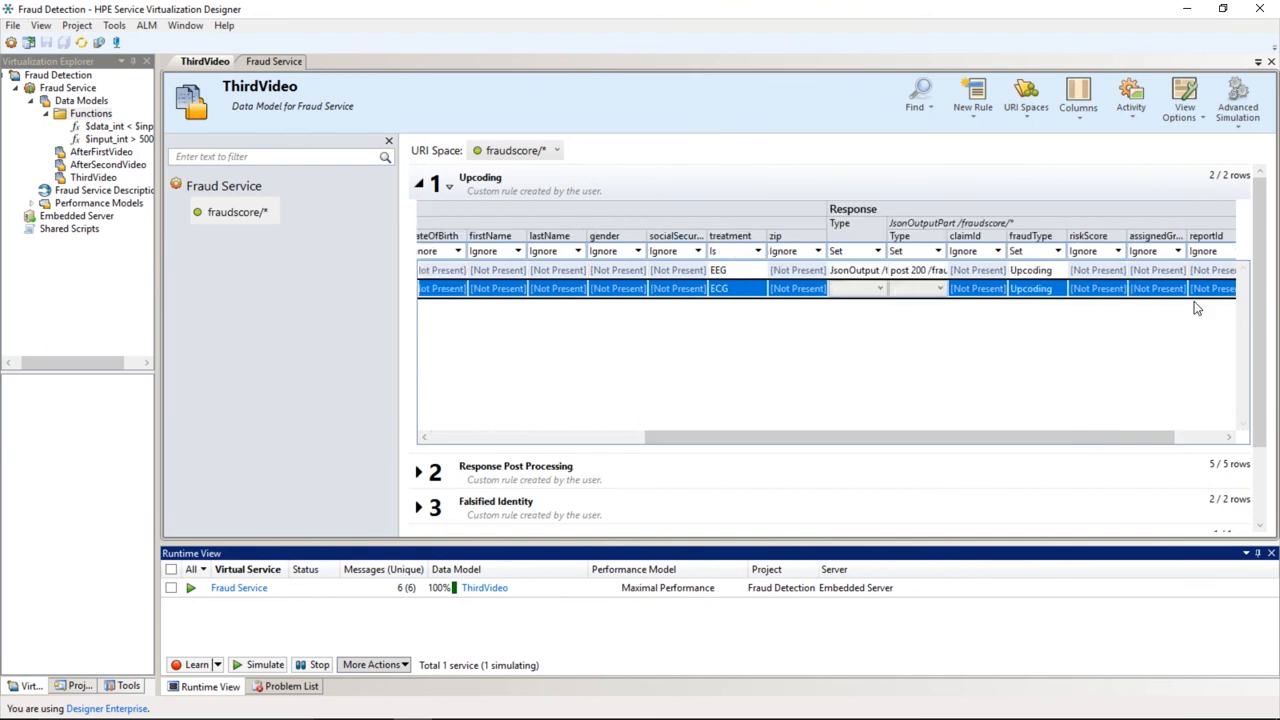
pyautogui.click(1097, 251)
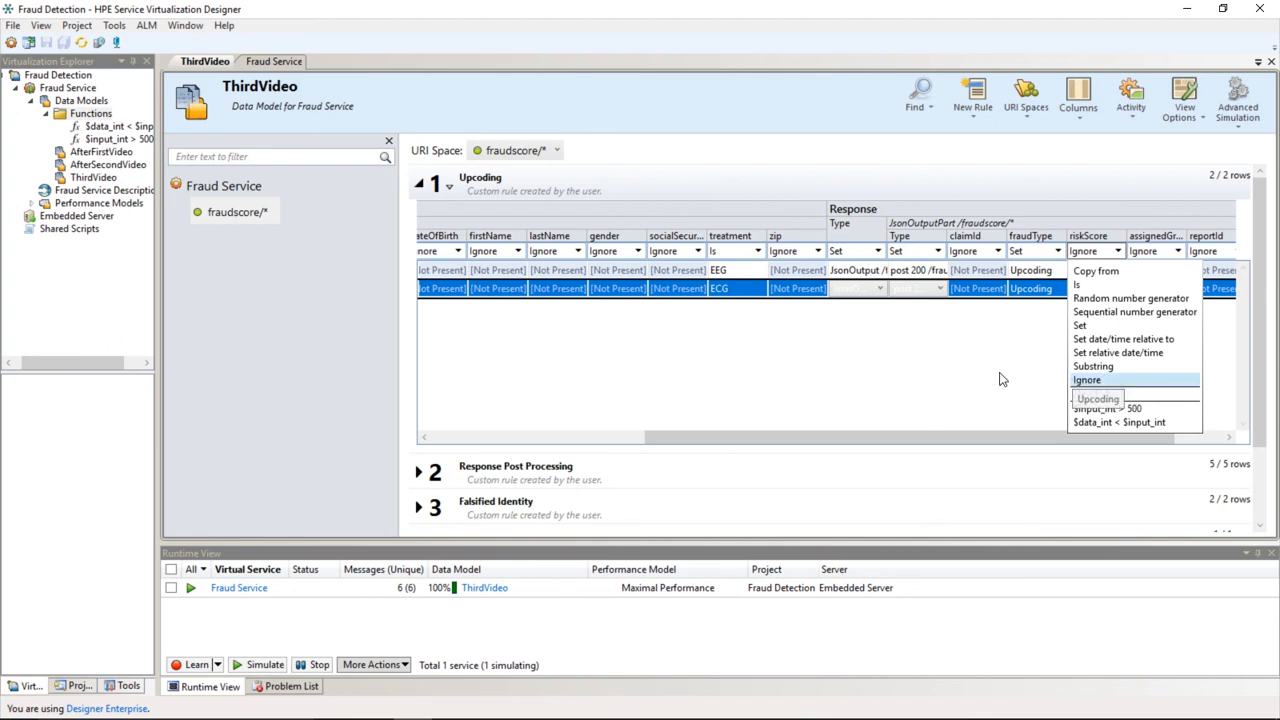
pyautogui.click(1046, 328)
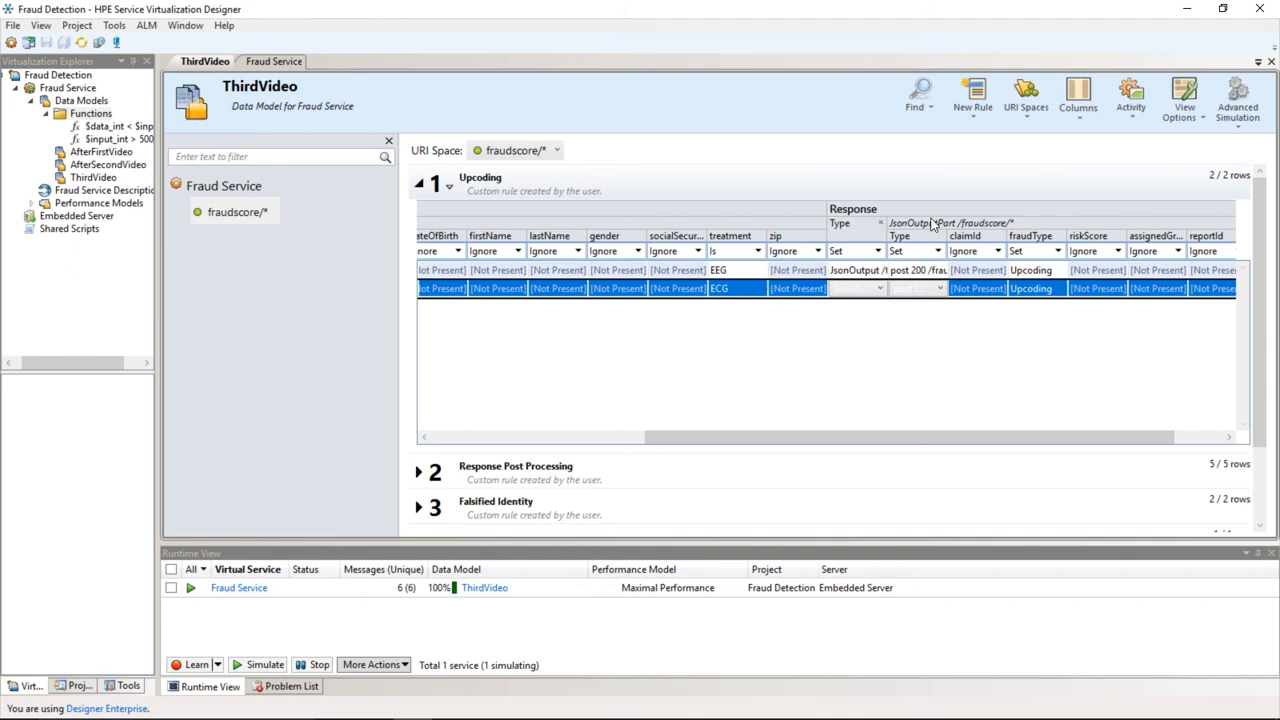
pyautogui.click(973, 105)
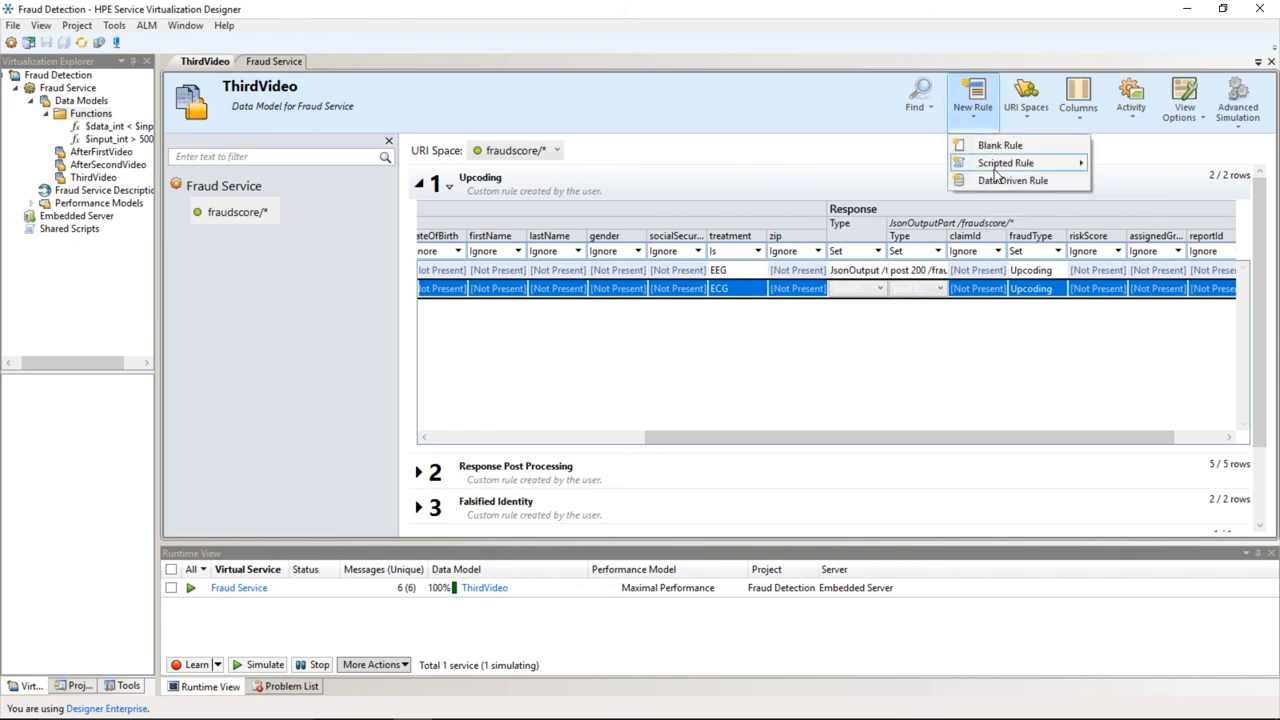
pyautogui.moveTo(997, 168)
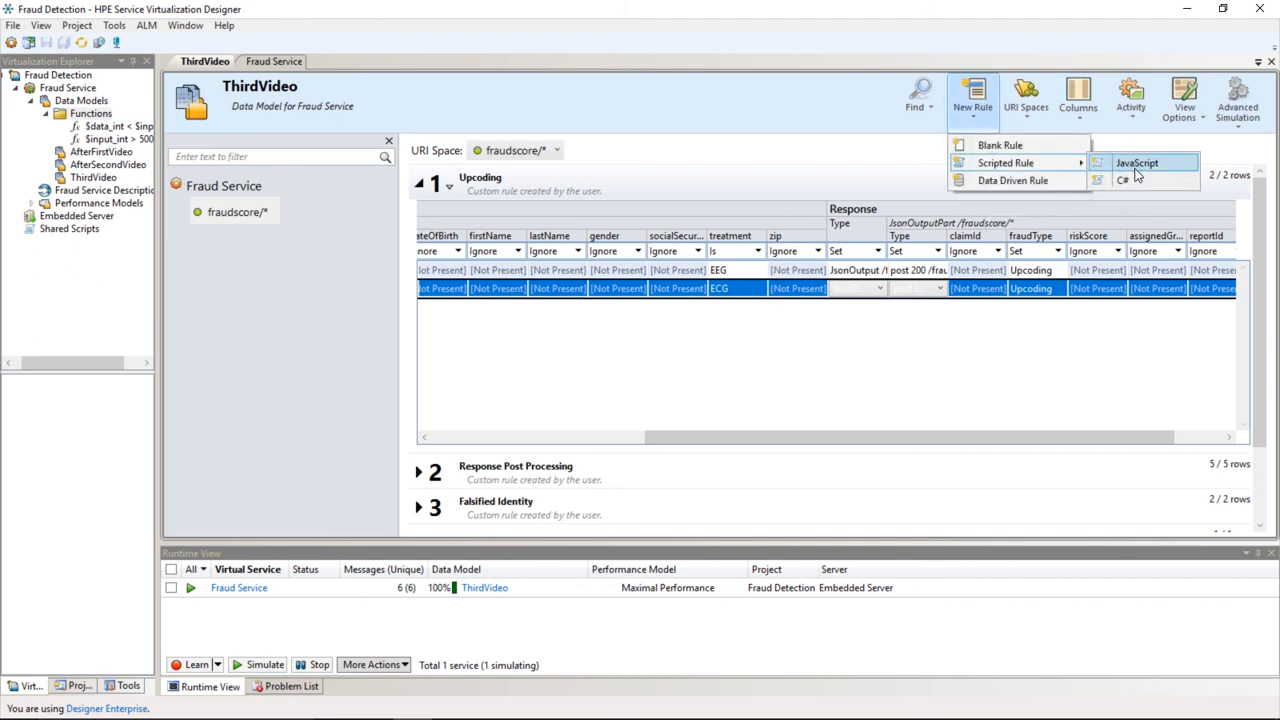